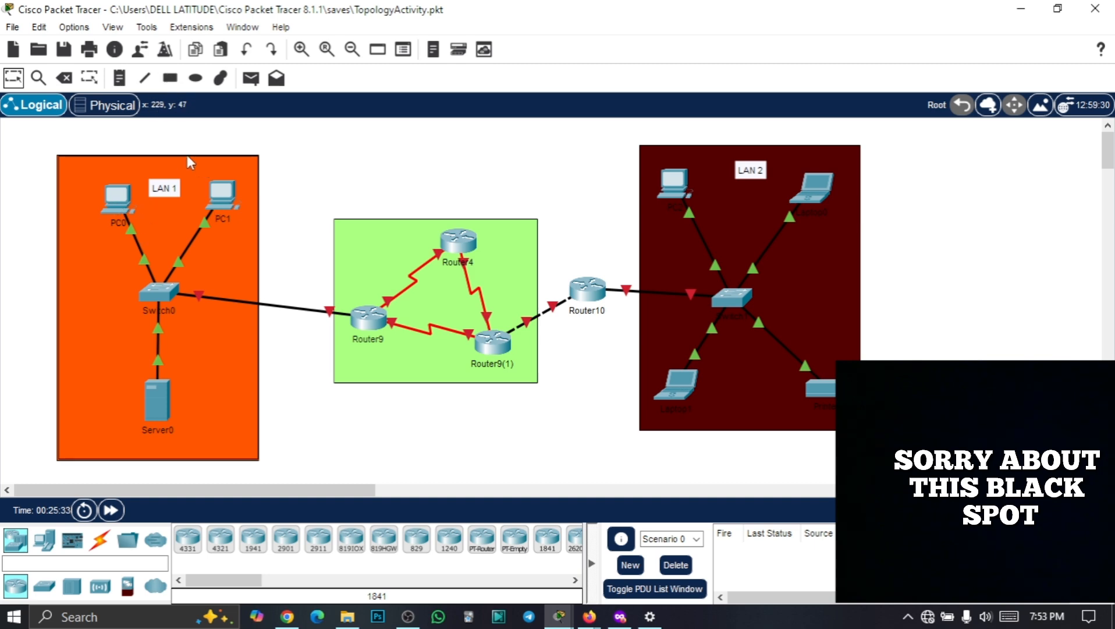
{"action": "left_click", "coordinate": [170, 77]}
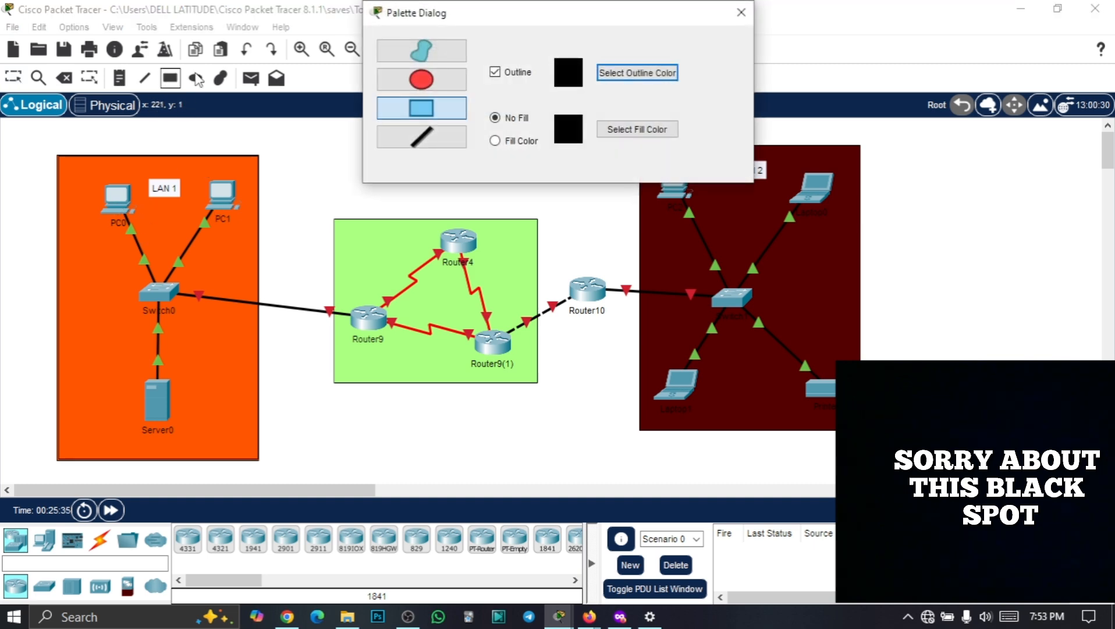
{"action": "left_click", "coordinate": [741, 10]}
{"action": "left_click", "coordinate": [220, 78]}
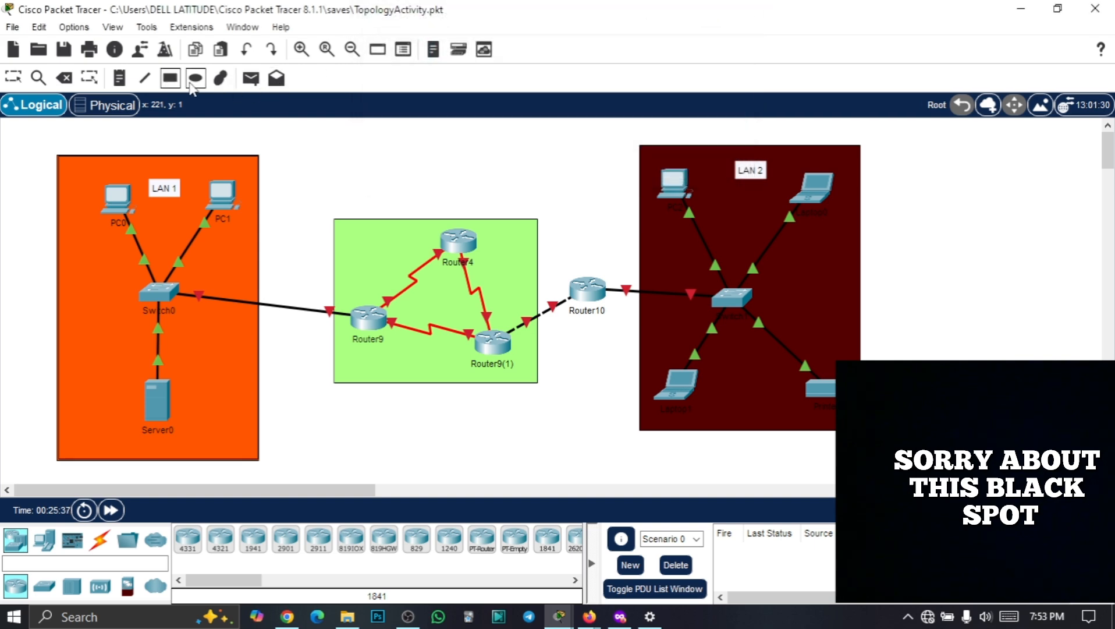
{"action": "left_click", "coordinate": [119, 79]}
{"action": "left_click", "coordinate": [14, 77]}
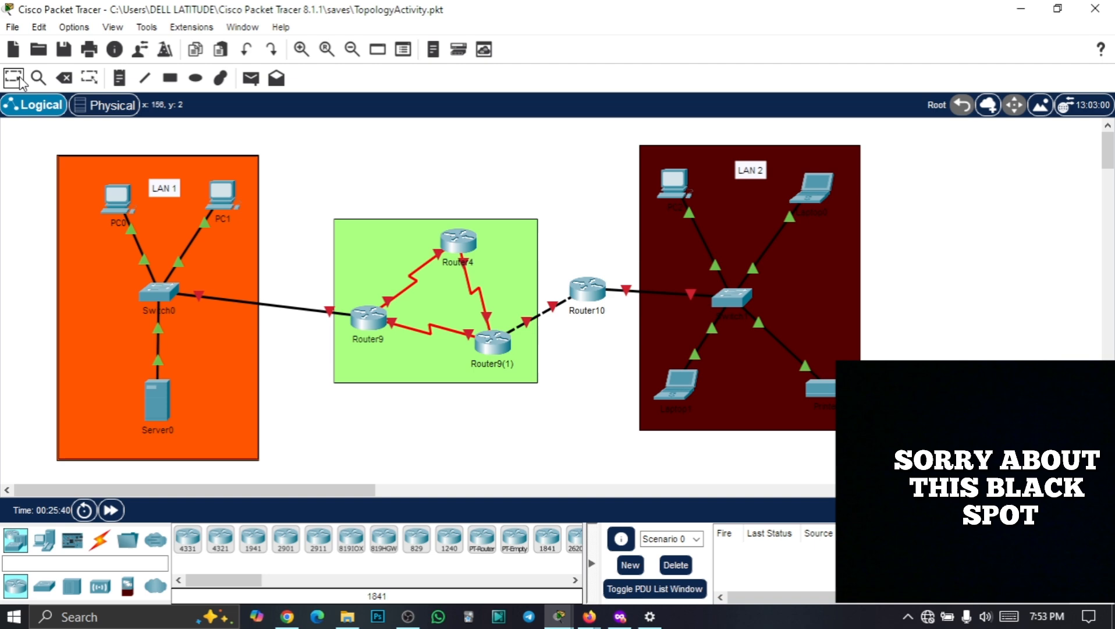
{"action": "left_click", "coordinate": [145, 77]}
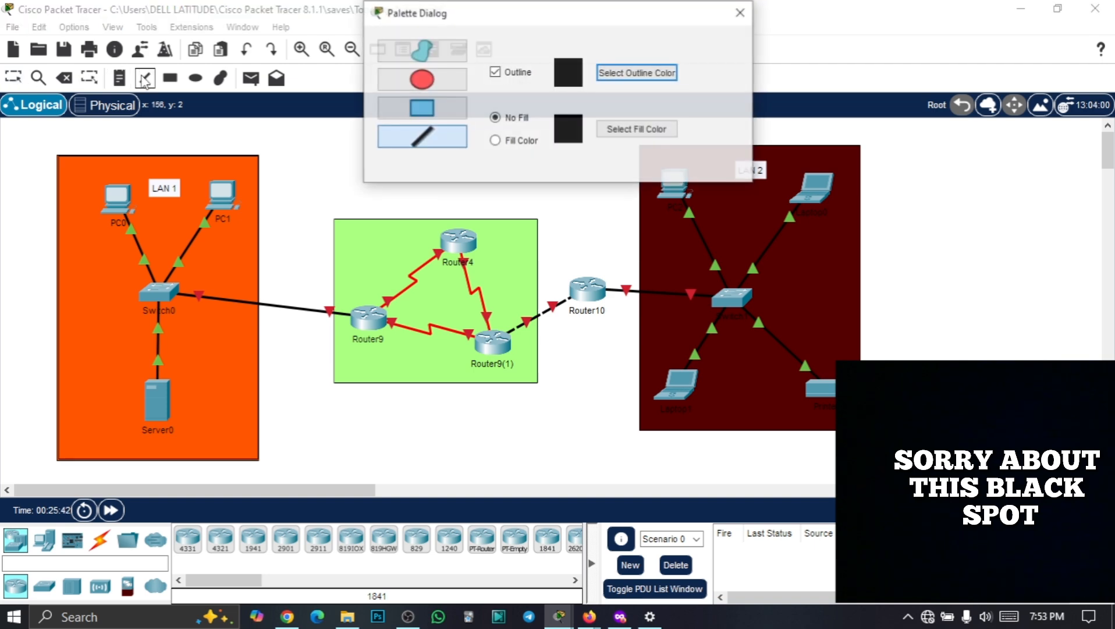
{"action": "left_click", "coordinate": [741, 12]}
Add a text note reading OFFICE NETWORK in the orange LAN 1 area and place it beside Switch0
{"action": "left_click", "coordinate": [120, 80]}
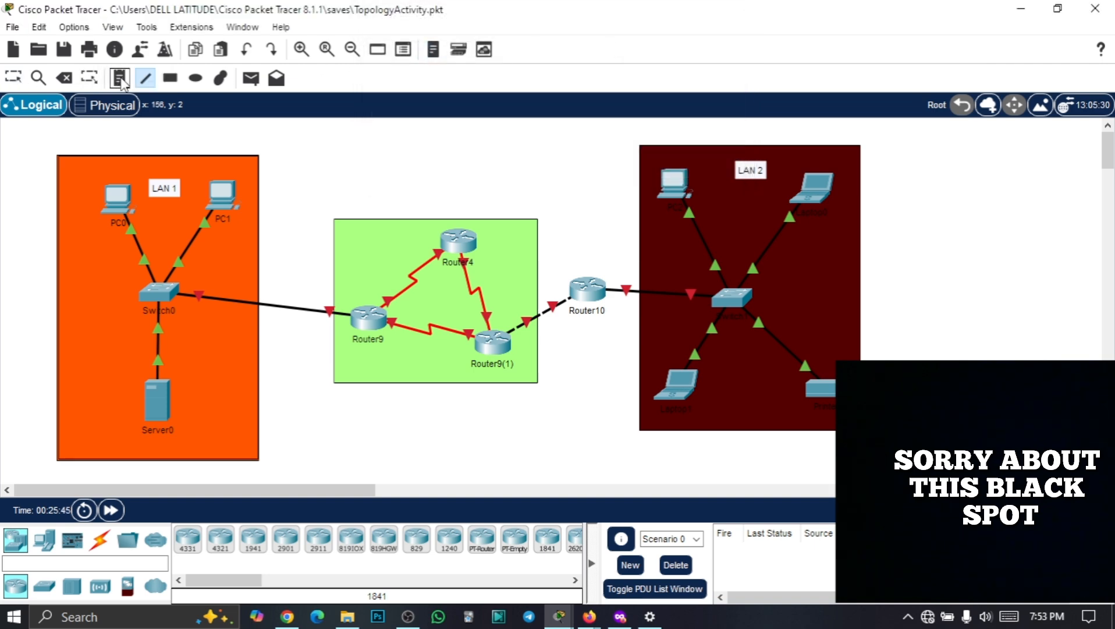
{"action": "left_click", "coordinate": [69, 285]}
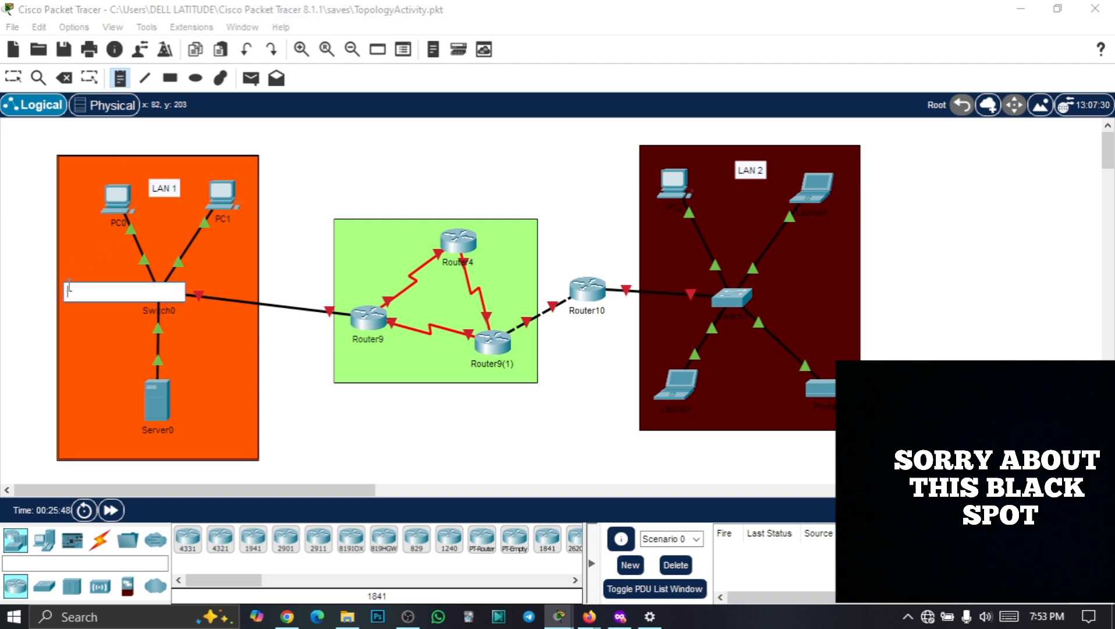
{"action": "type", "text": "OFF"}
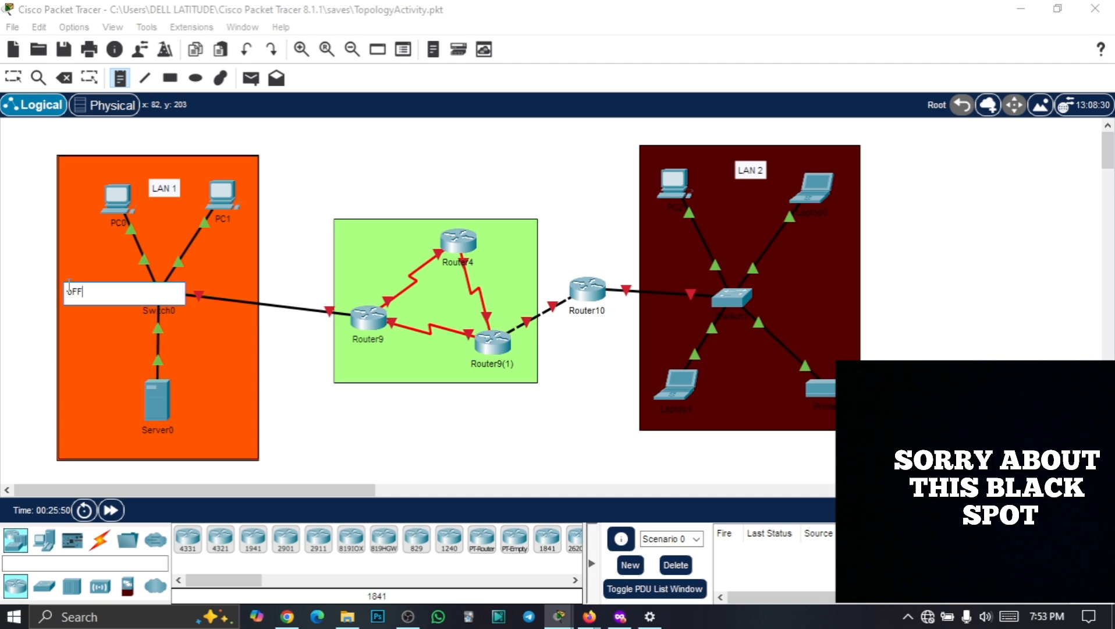
{"action": "key", "text": "BackSpace"}
{"action": "key", "text": "BackSpace"}
{"action": "type", "text": "FFICE"}
{"action": "type", "text": " NET"}
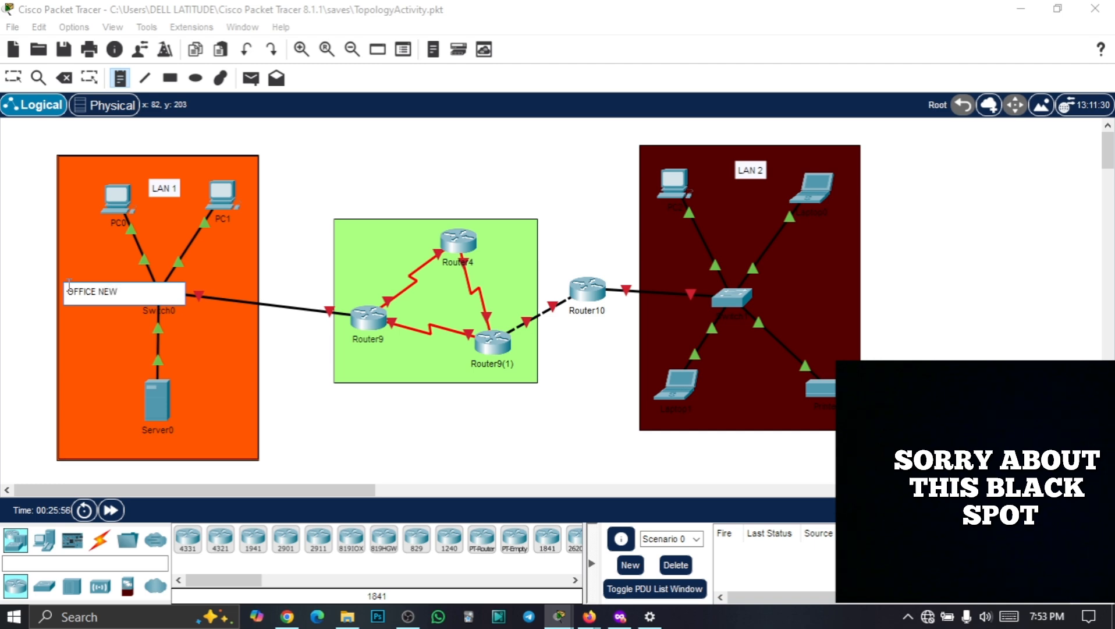
{"action": "type", "text": "W"}
{"action": "key", "text": "BackSpace"}
{"action": "type", "text": "TWORK"}
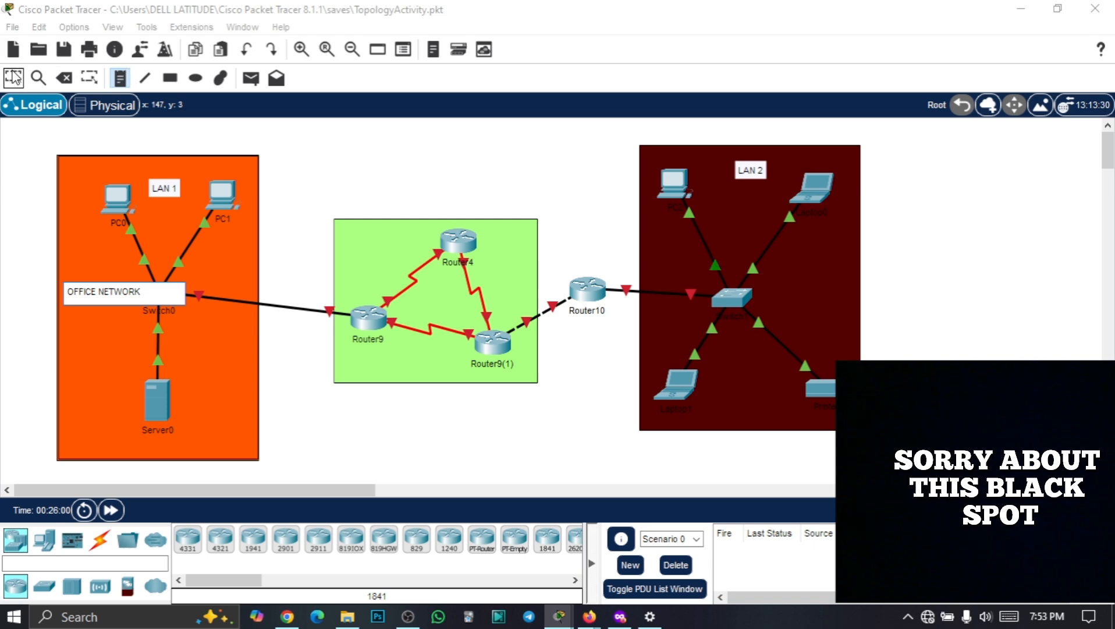
{"action": "left_click", "coordinate": [14, 77]}
{"action": "mouse_move", "coordinate": [112, 296]}
{"action": "left_mouse_down"}
{"action": "mouse_move", "coordinate": [104, 260]}
{"action": "mouse_move", "coordinate": [114, 290]}
{"action": "mouse_move", "coordinate": [100, 278]}
{"action": "mouse_move", "coordinate": [110, 278]}
{"action": "left_mouse_up"}
Add a HOME NETWORK note inside the dark red LAN 2 area, and nudge the OFFICE NETWORK note inside the orange area
{"action": "left_click", "coordinate": [119, 77]}
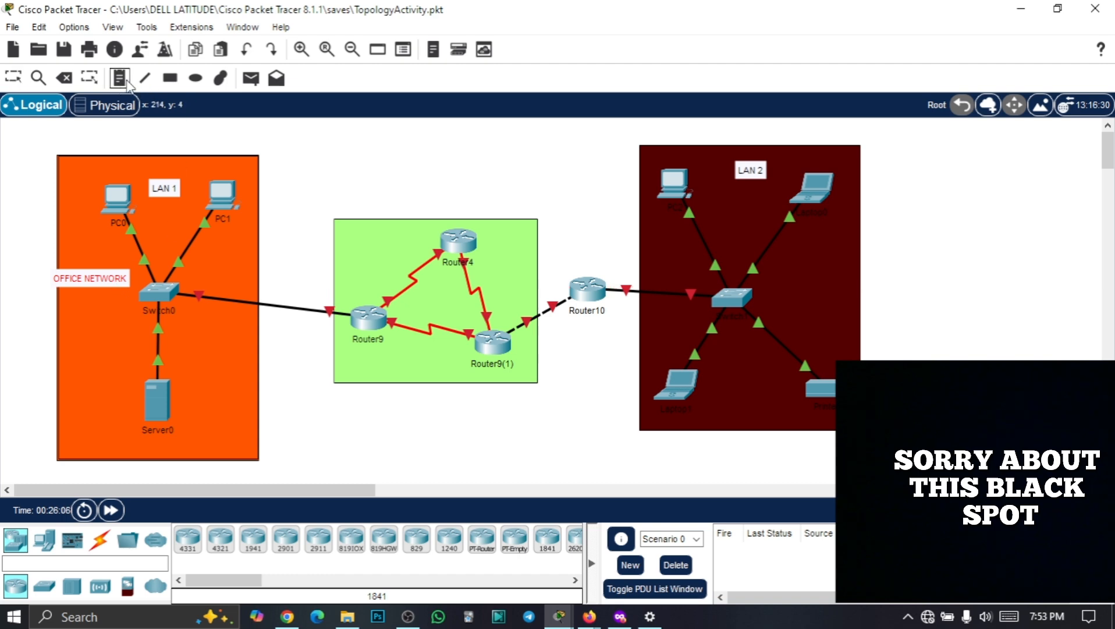
{"action": "left_click", "coordinate": [811, 274]}
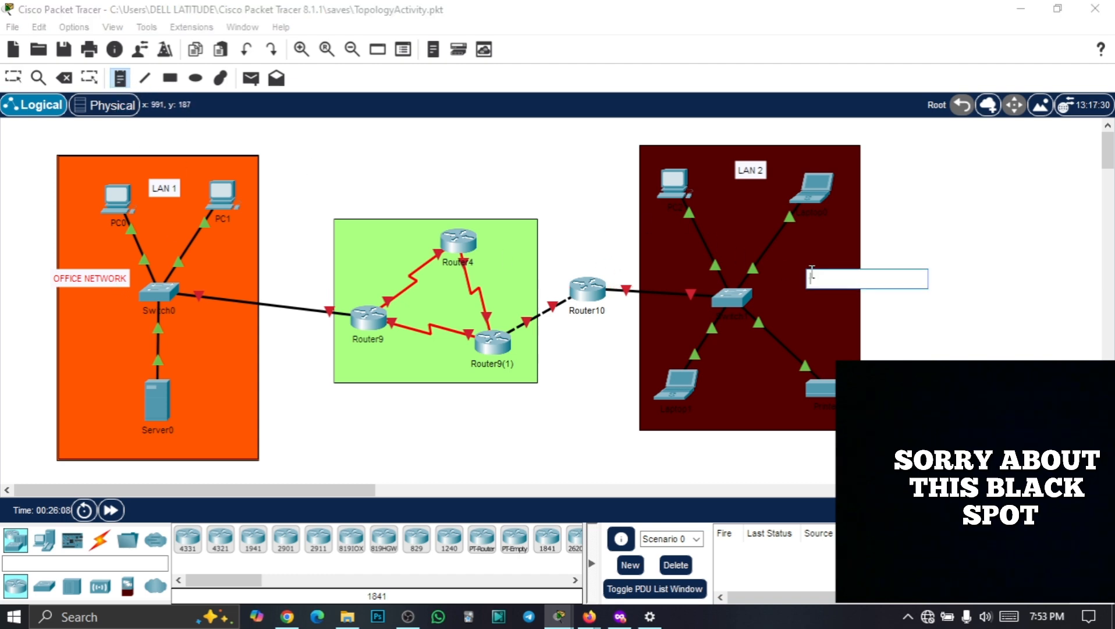
{"action": "type", "text": "HOME"}
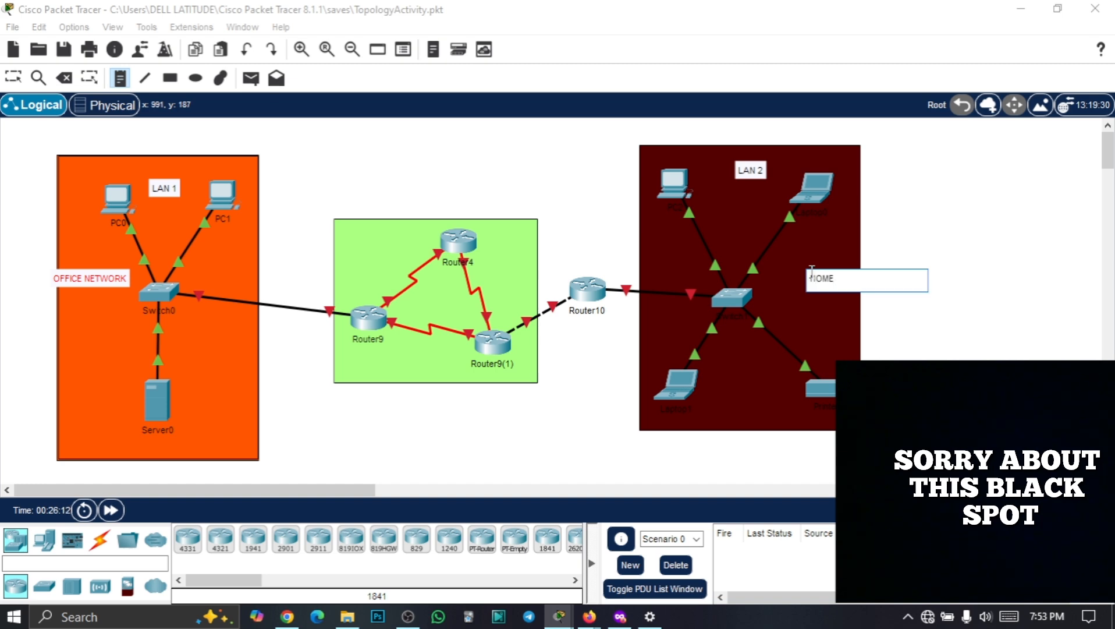
{"action": "type", "text": " NETWORK"}
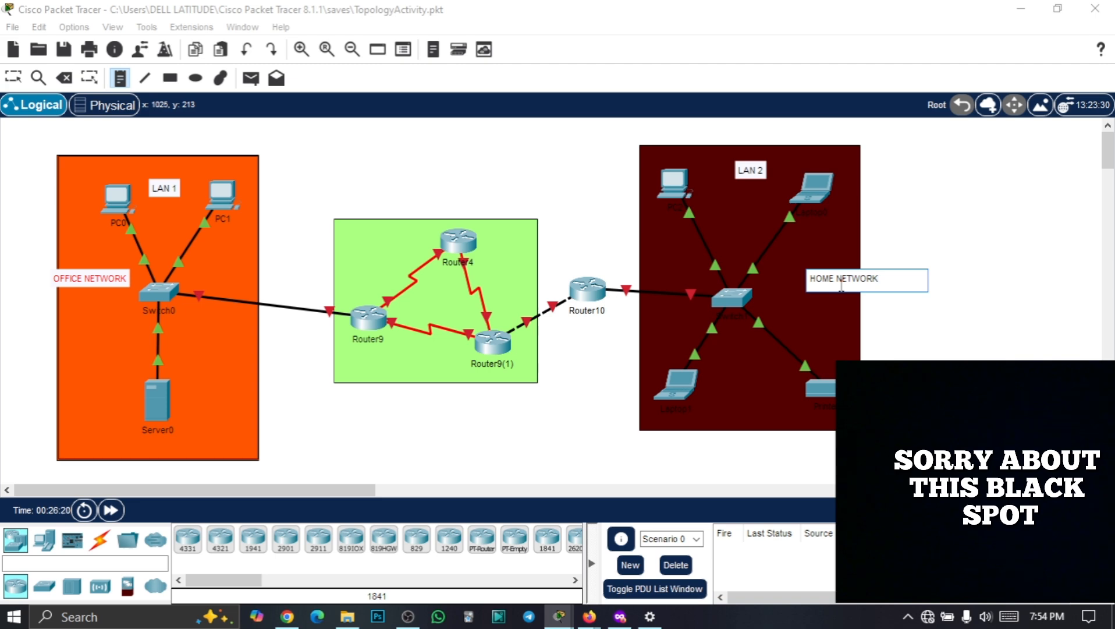
{"action": "left_click", "coordinate": [884, 307]}
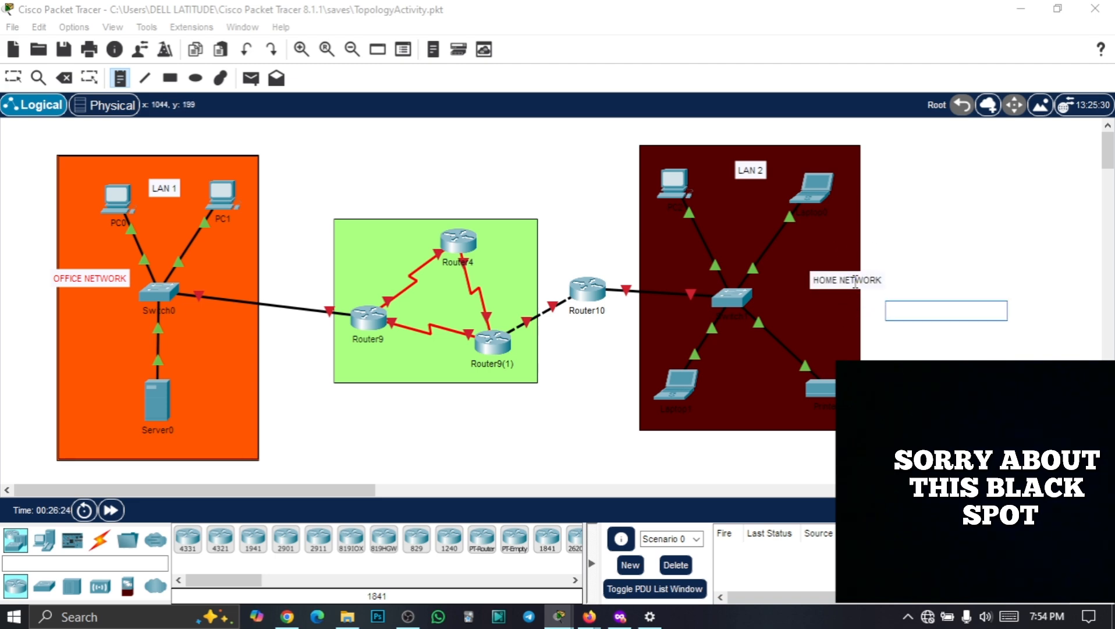
{"action": "left_click", "coordinate": [13, 78]}
{"action": "left_click_drag", "start_coordinate": [820, 274], "coordinate": [801, 242]}
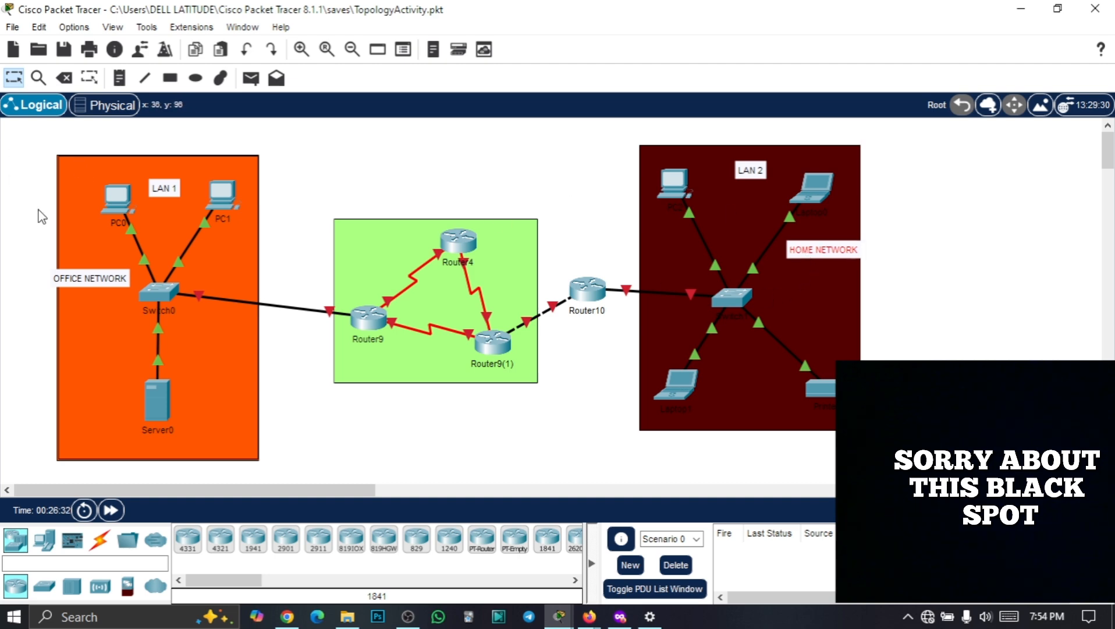
{"action": "left_click_drag", "start_coordinate": [79, 279], "coordinate": [87, 268]}
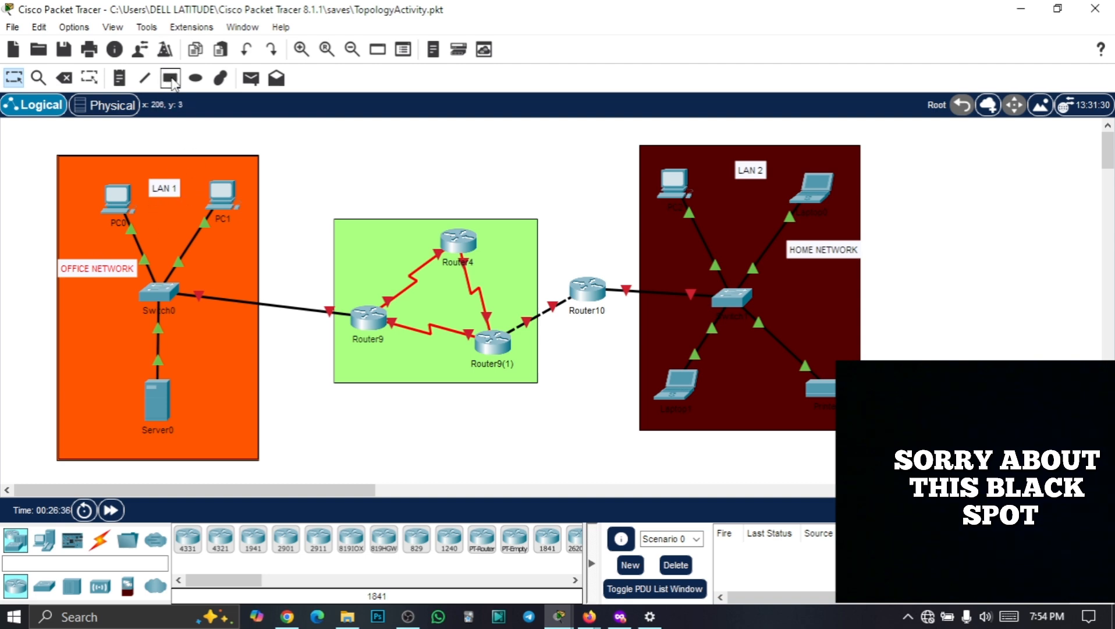
Rename the LAN 1 and LAN 2 labels to LAN A and LAN B, and place OFFICE NETWORK and HOME NETWORK directly above them
{"action": "double_click", "coordinate": [172, 189]}
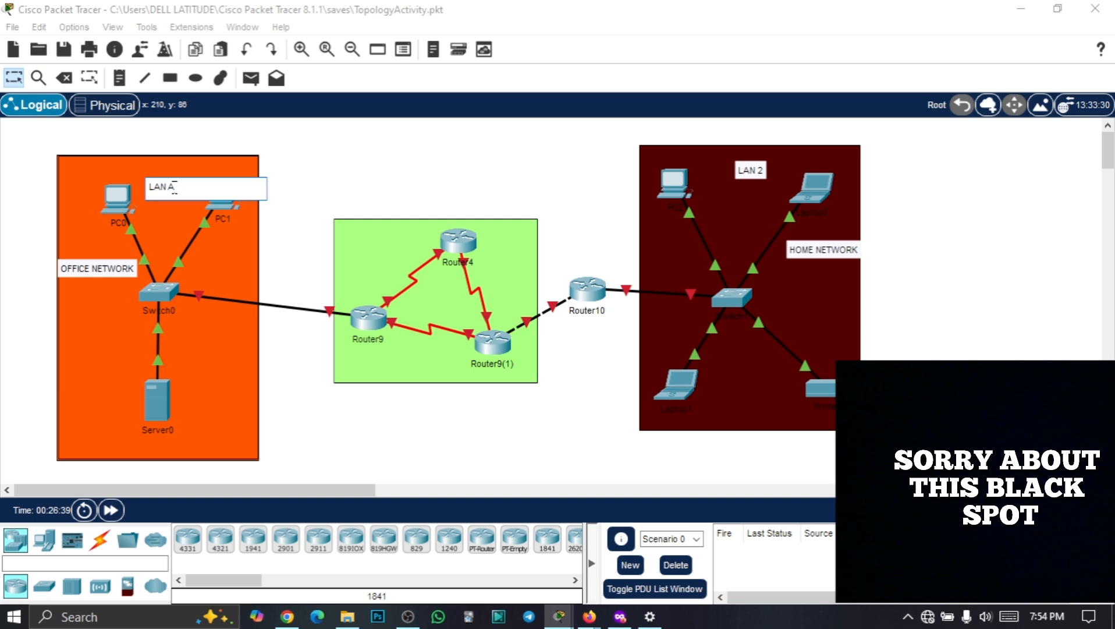
{"action": "type", "text": "A"}
{"action": "left_click", "coordinate": [289, 162]}
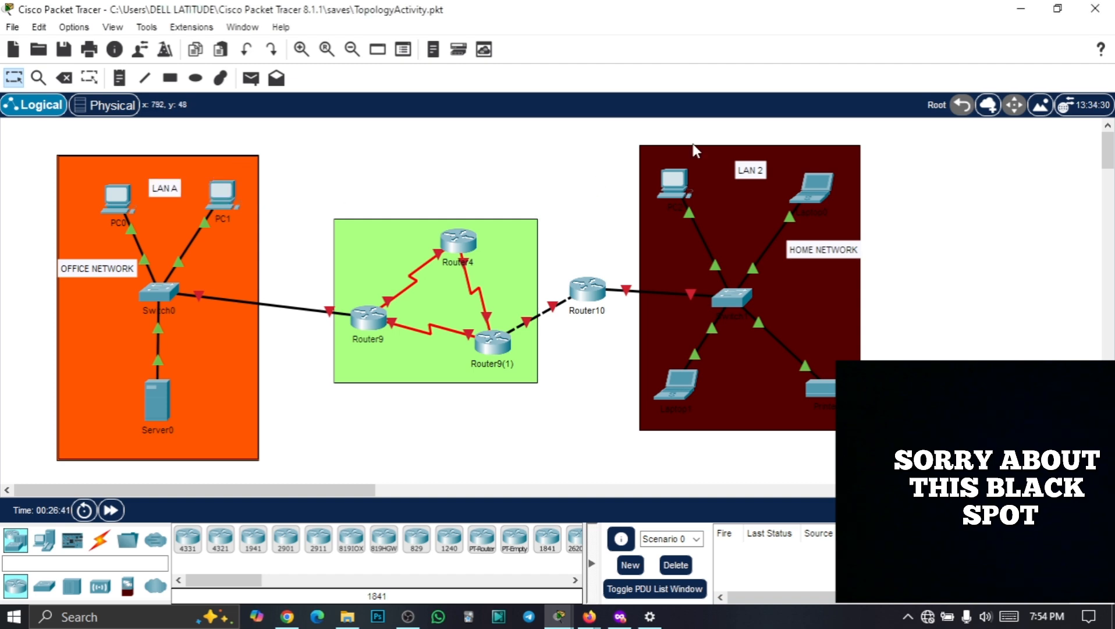
{"action": "double_click", "coordinate": [759, 172]}
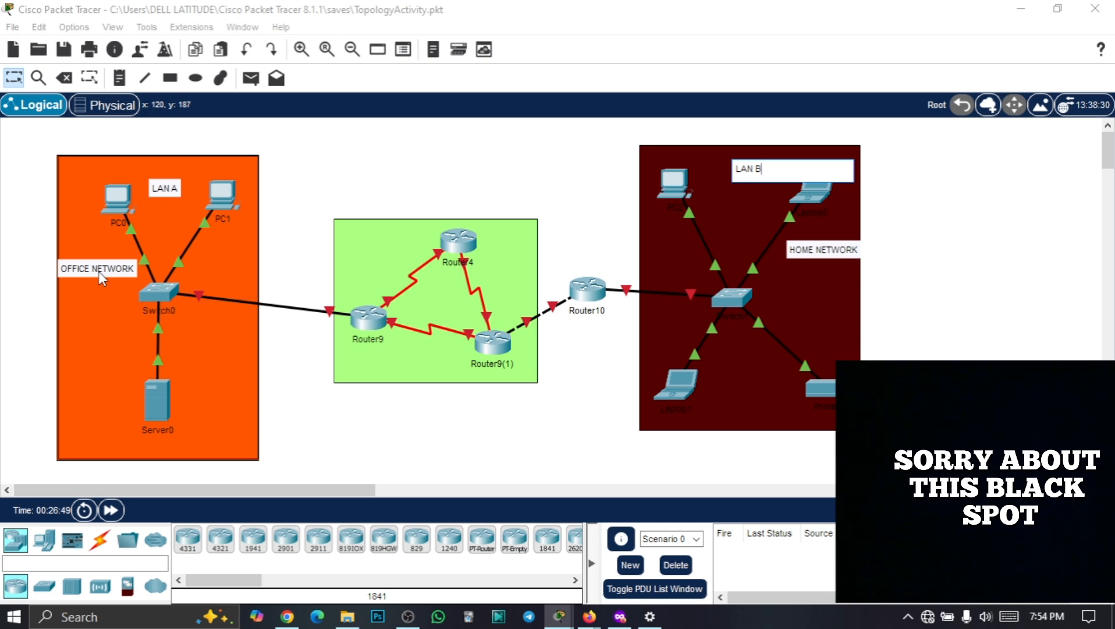
{"action": "left_click_drag", "start_coordinate": [98, 271], "coordinate": [177, 194]}
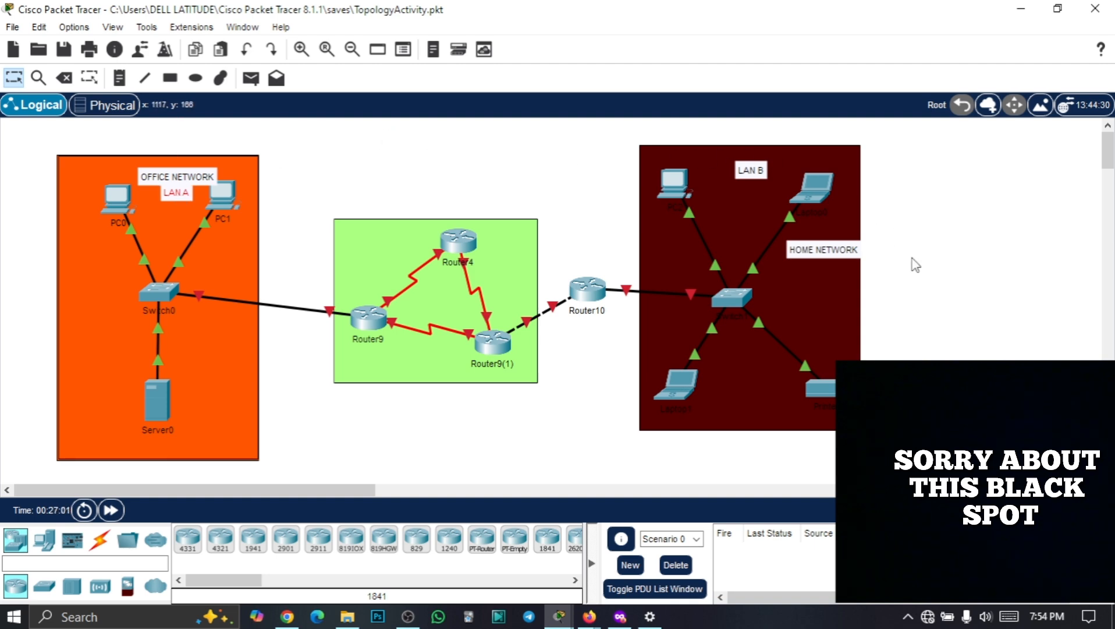
{"action": "left_click_drag", "start_coordinate": [829, 256], "coordinate": [755, 153]}
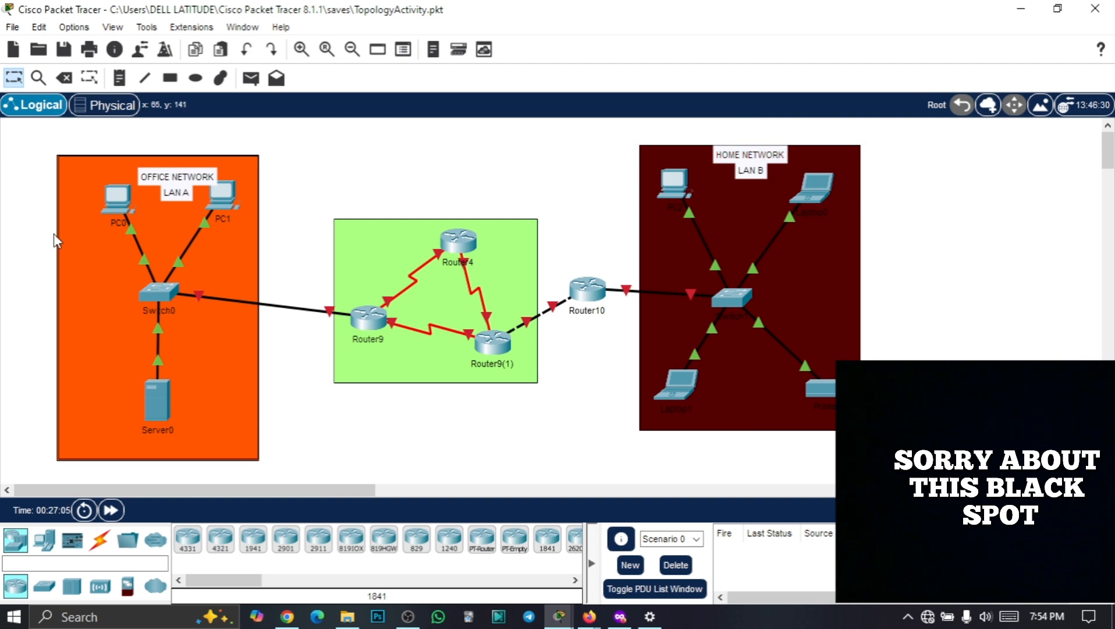
Add a note with the network address 10.10.20.0/24 in the LAN A area, beside Switch0
{"action": "left_click", "coordinate": [121, 79]}
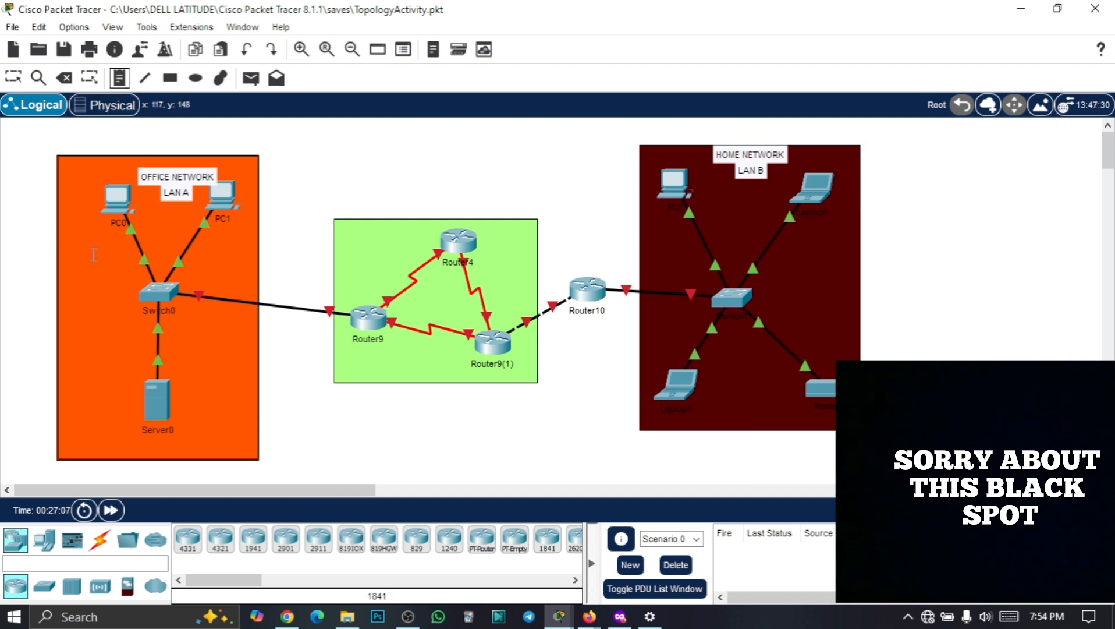
{"action": "left_click", "coordinate": [72, 273]}
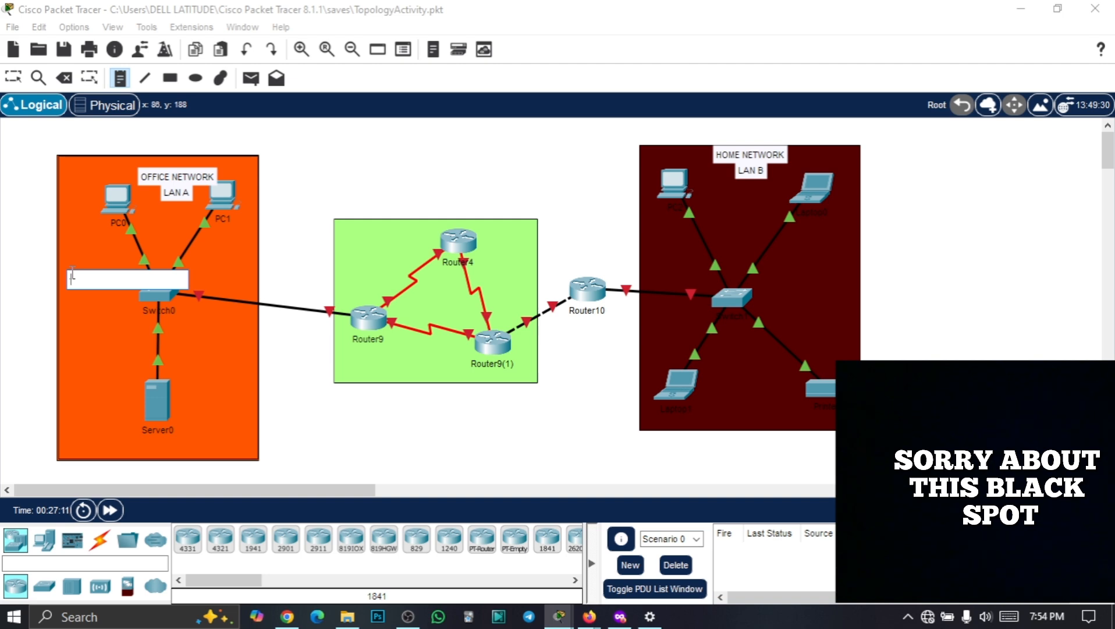
{"action": "type", "text": "10."}
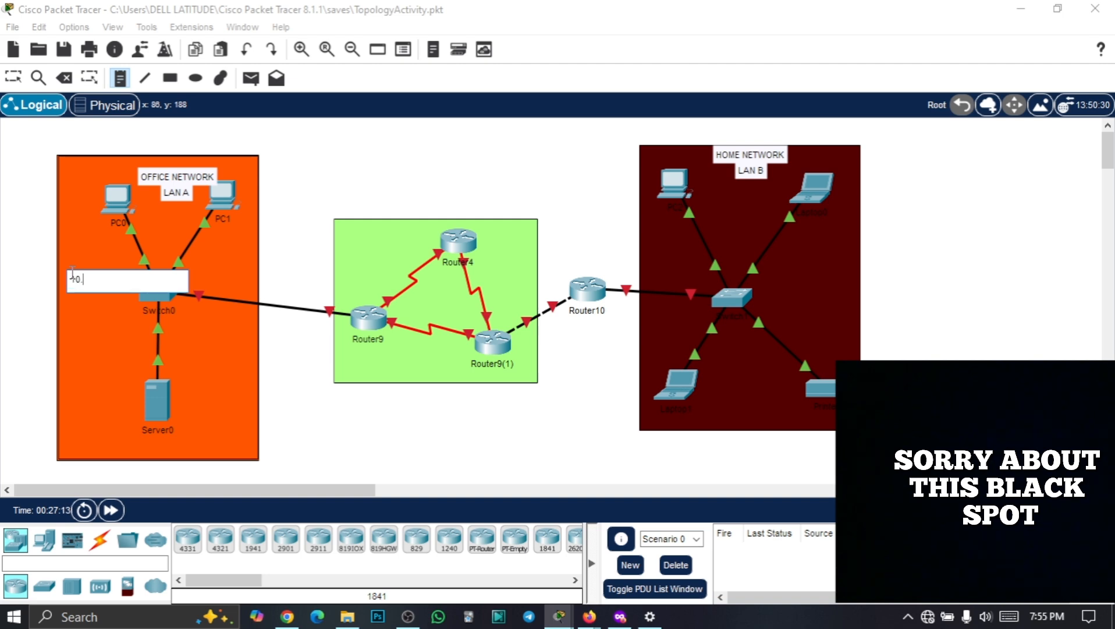
{"action": "type", "text": "10."}
{"action": "type", "text": "20"}
{"action": "type", "text": "."}
{"action": "type", "text": "5"}
{"action": "key", "text": "BackSpace"}
{"action": "type", "text": "24"}
{"action": "left_click", "coordinate": [19, 260]}
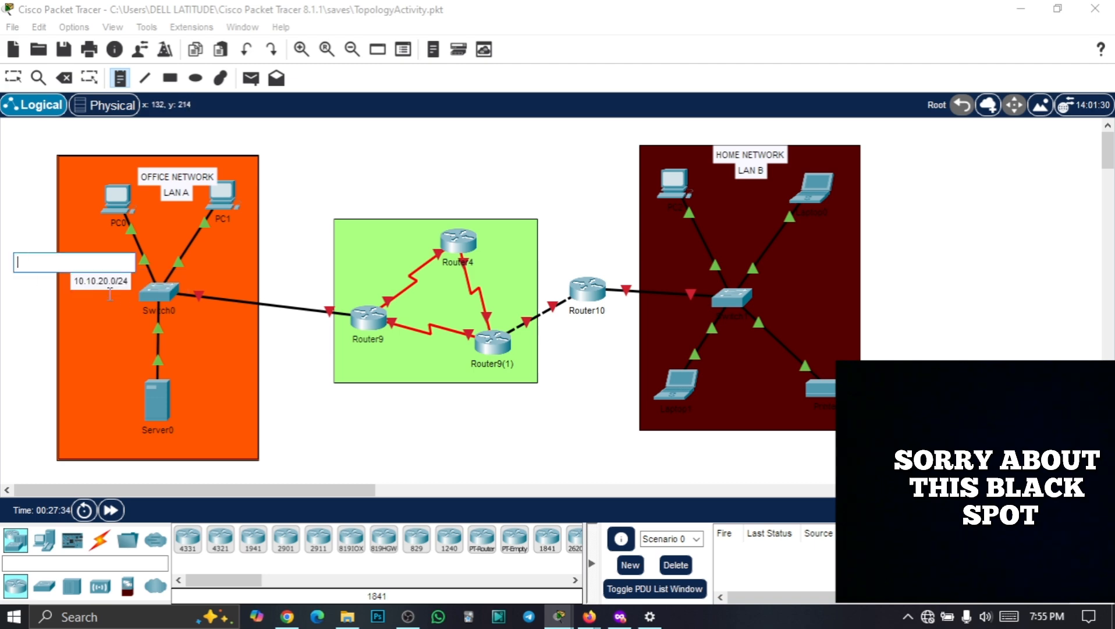
{"action": "key", "text": "Escape"}
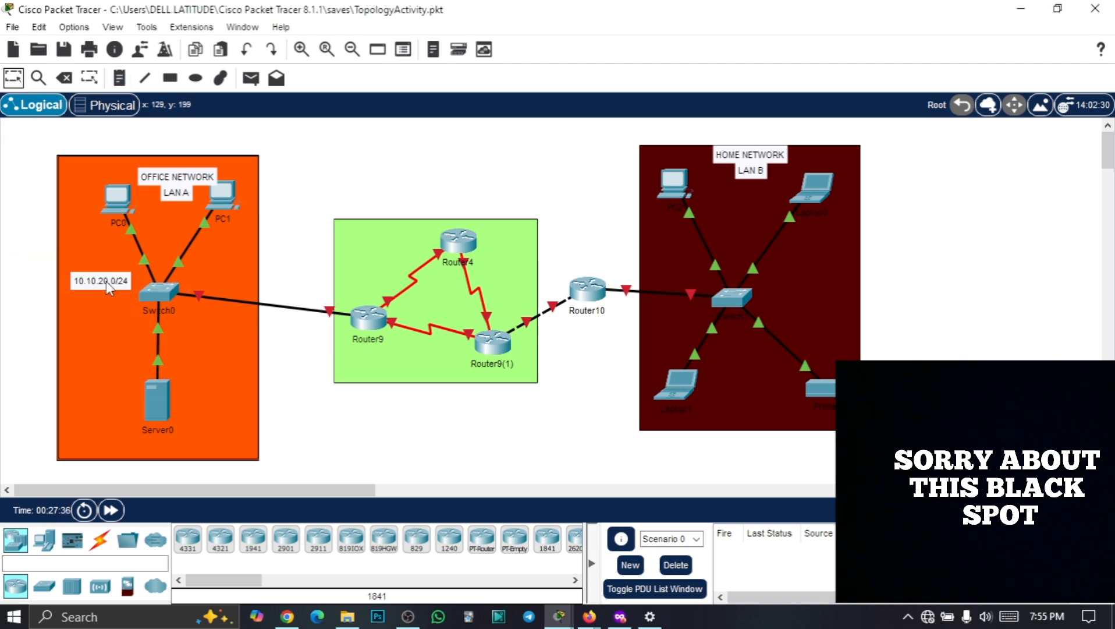
{"action": "left_click_drag", "start_coordinate": [106, 282], "coordinate": [94, 271]}
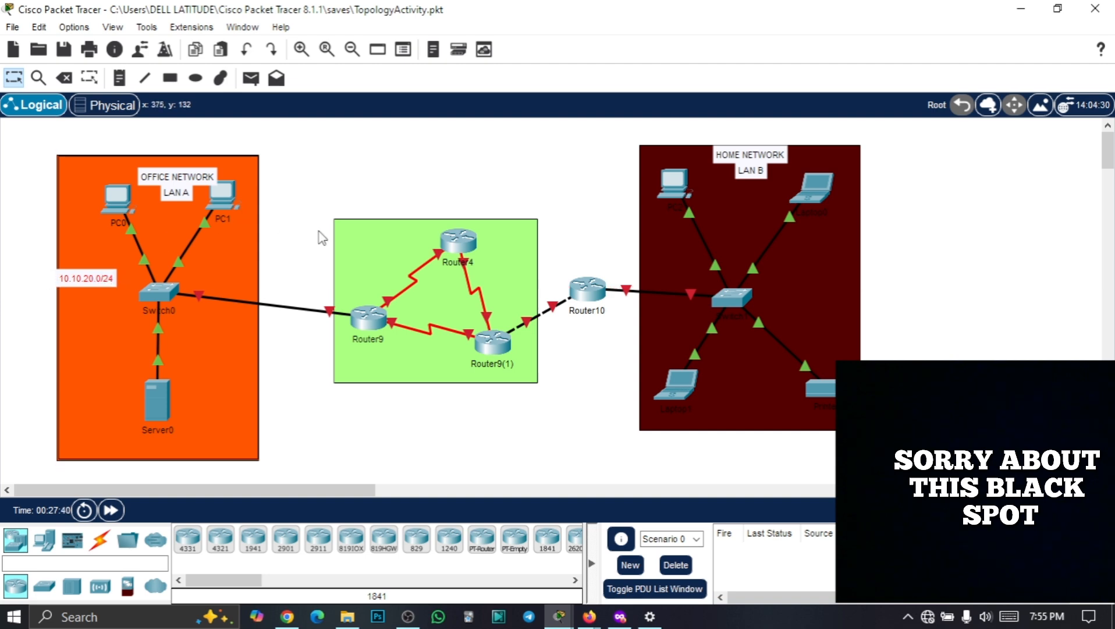
Add a note with the network address 10.10.10.0/24 in the LAN B area and position it fully inside the dark red rectangle
{"action": "left_click", "coordinate": [119, 77]}
{"action": "left_click", "coordinate": [806, 266]}
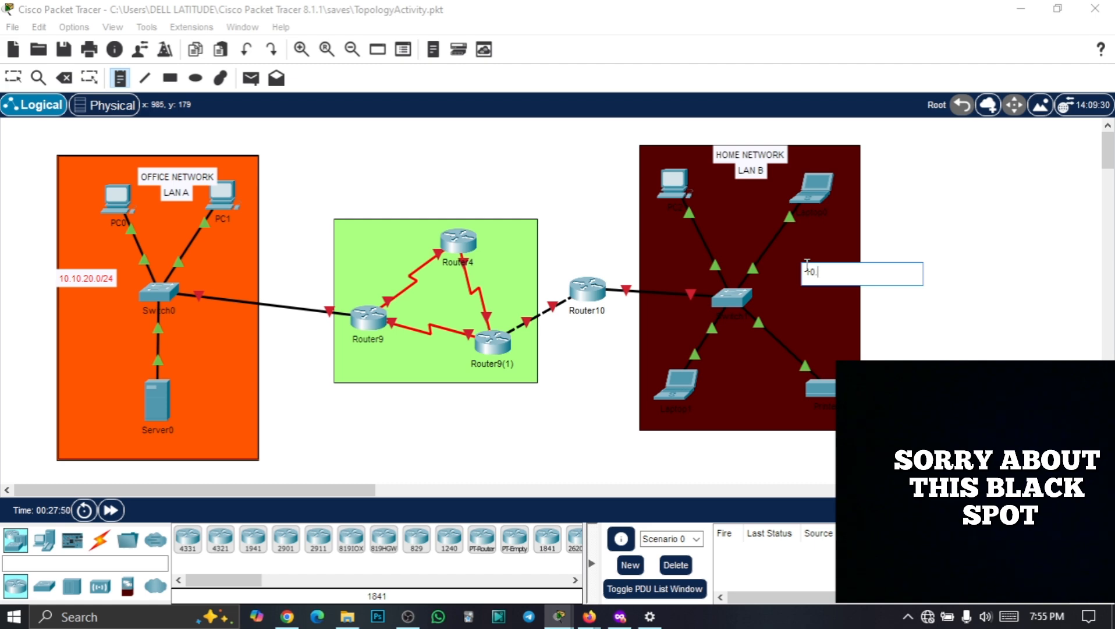
{"action": "type", "text": "10.10.10.0/24"}
{"action": "left_click", "coordinate": [13, 77]}
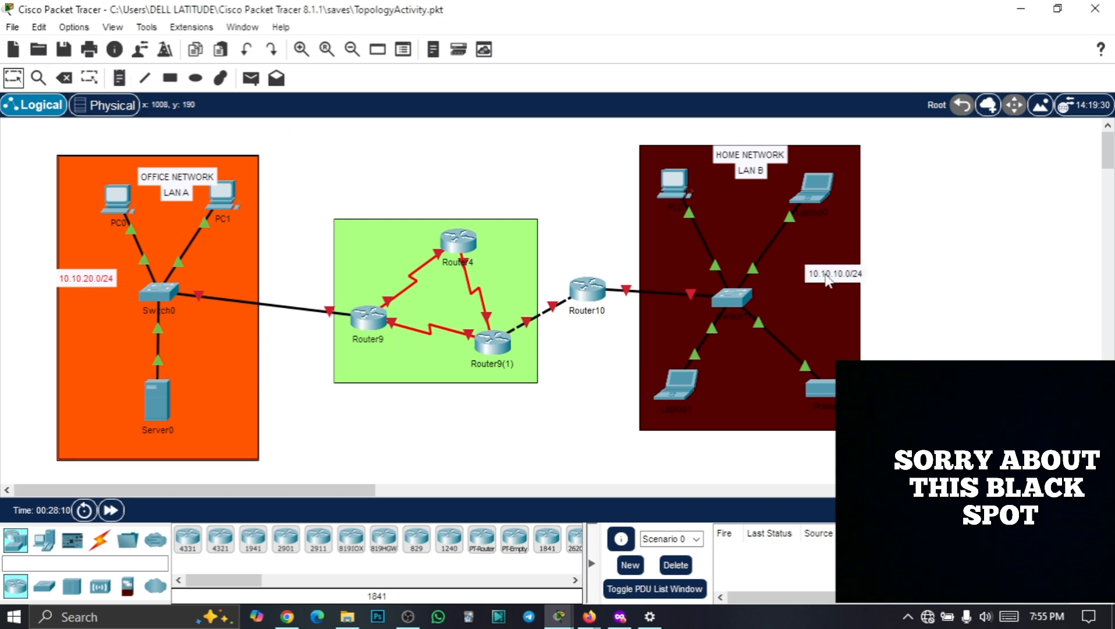
{"action": "left_click_drag", "start_coordinate": [828, 279], "coordinate": [815, 278]}
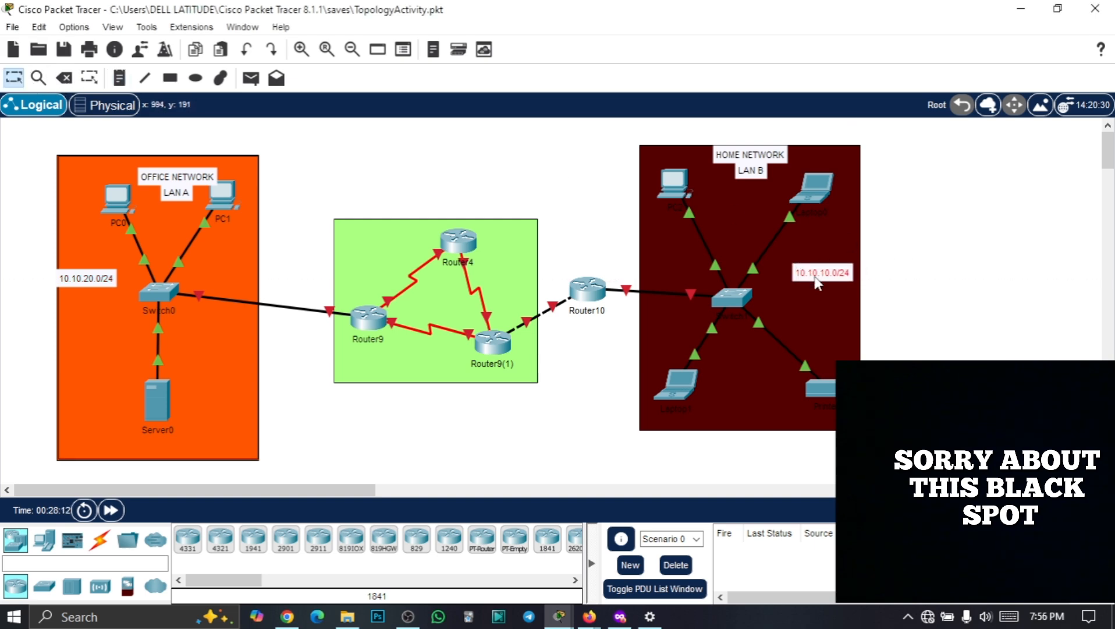
Move the 10.10.20.0/24 note closer to Switch0, and shift the laptop beside the LAN B label and PC0 slightly outward
{"action": "left_click_drag", "start_coordinate": [73, 282], "coordinate": [82, 276]}
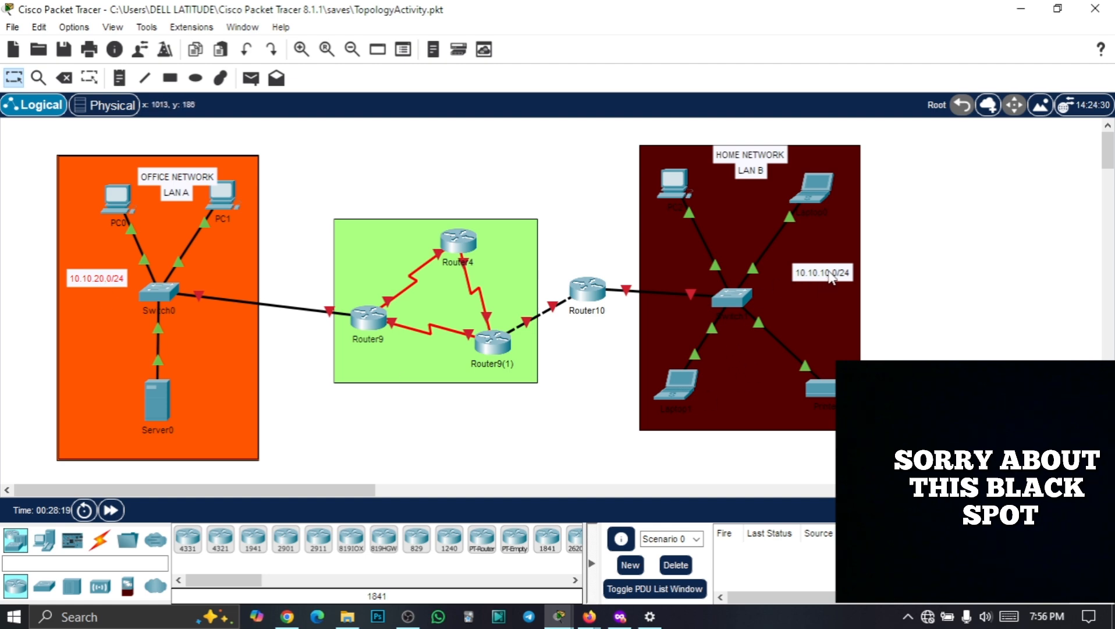
{"action": "left_click_drag", "start_coordinate": [815, 180], "coordinate": [825, 173]}
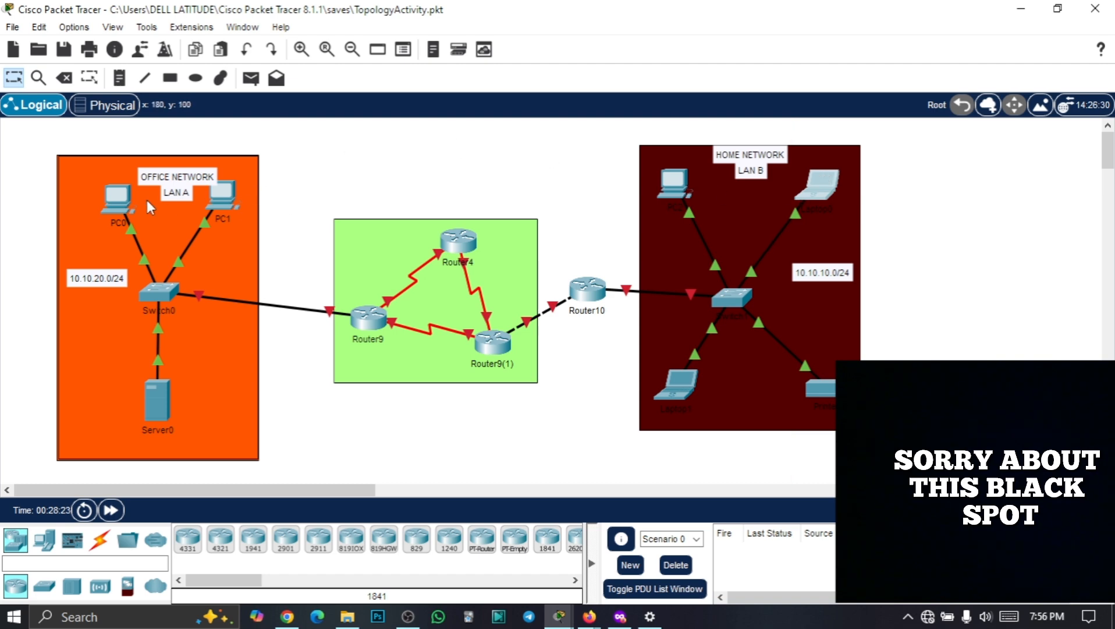
{"action": "left_click_drag", "start_coordinate": [117, 197], "coordinate": [114, 200]}
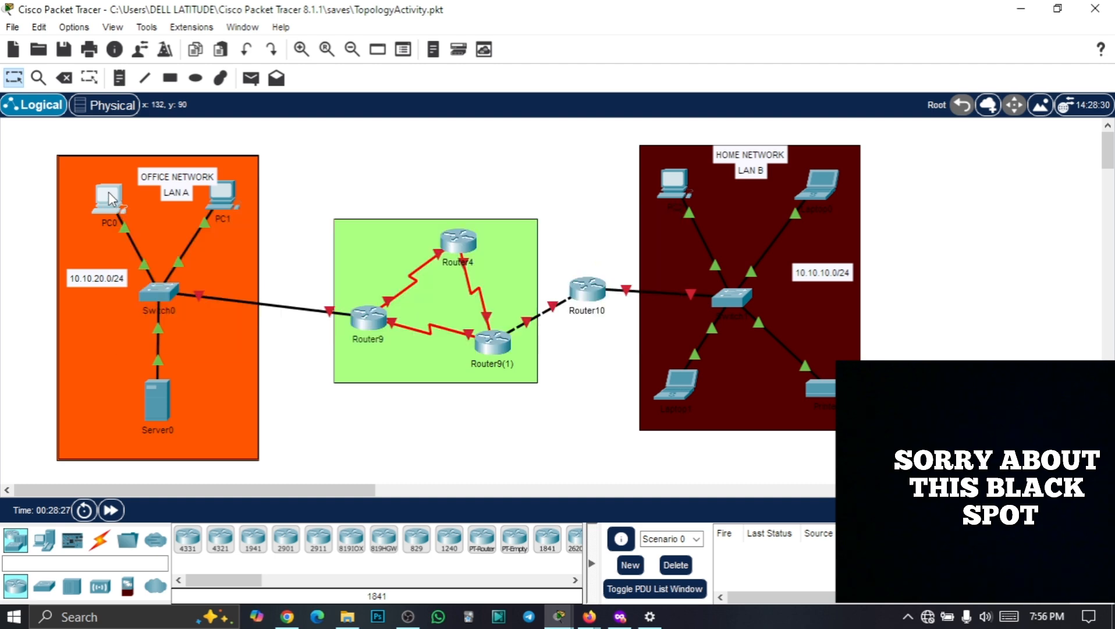
Assign the static IPv4 address 10.10.20.2 to PC0's FastEthernet0 interface in the office network
{"action": "left_click", "coordinate": [108, 191]}
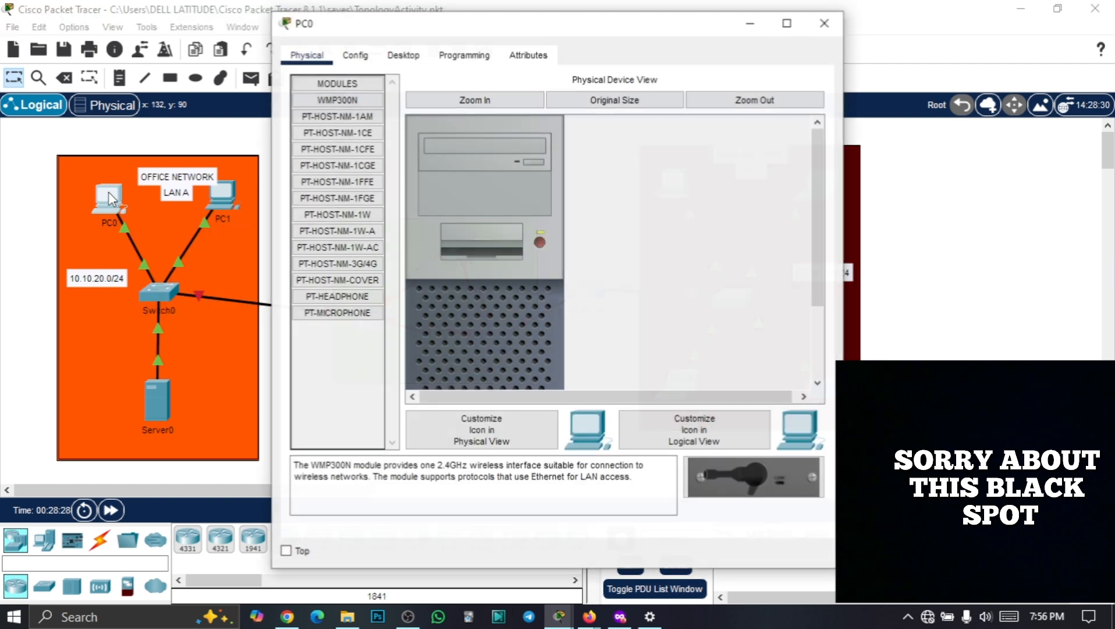
{"action": "left_click", "coordinate": [358, 59]}
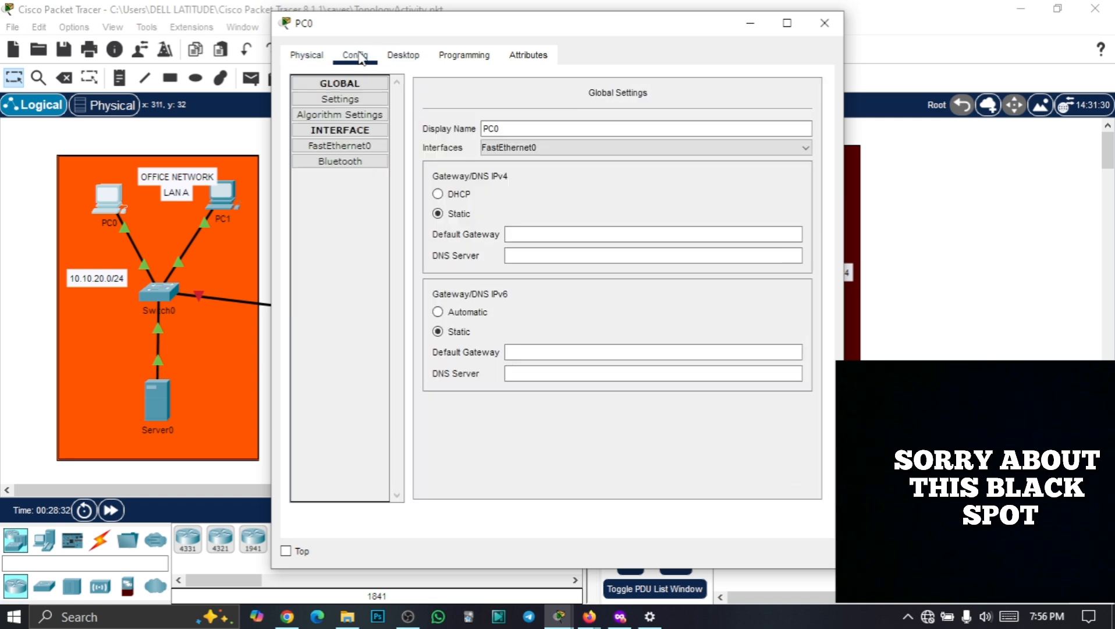
{"action": "left_click", "coordinate": [340, 146]}
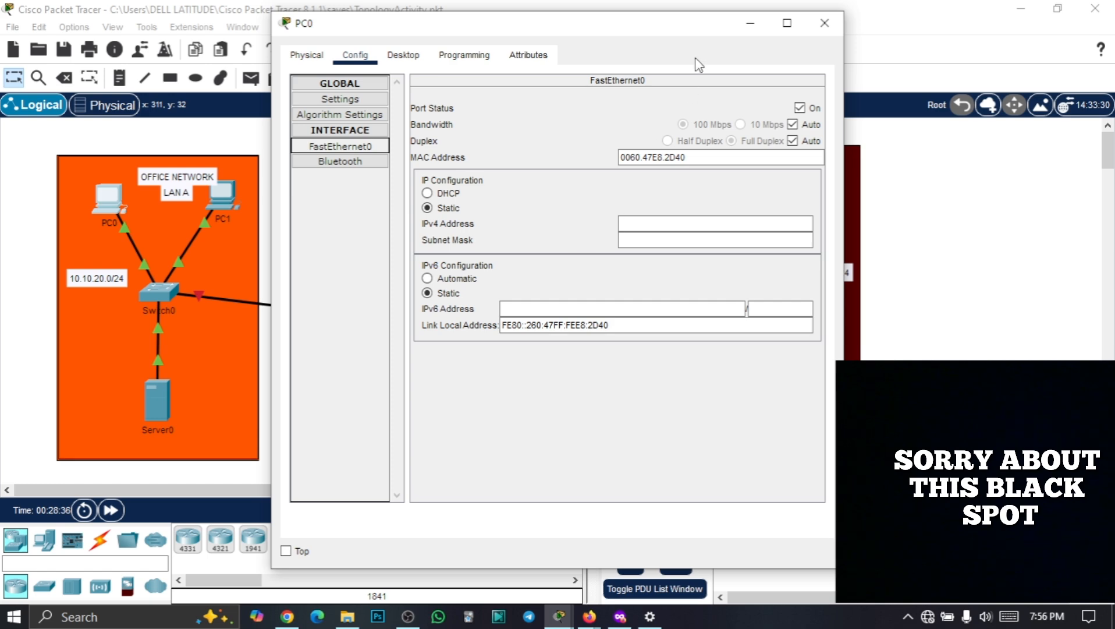
{"action": "left_click", "coordinate": [411, 56]}
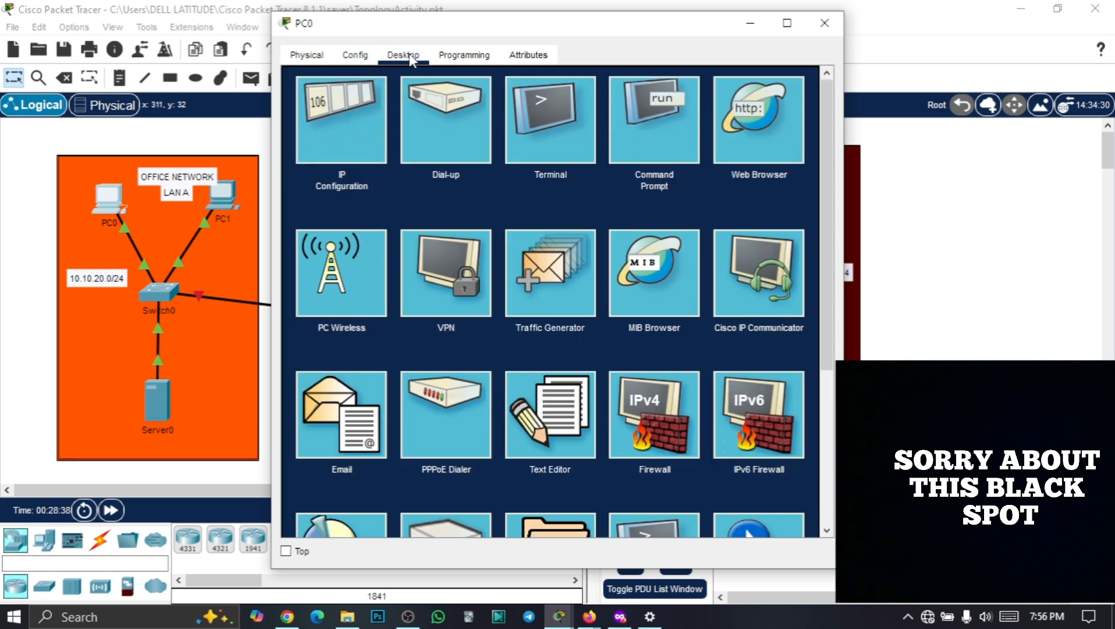
{"action": "left_click", "coordinate": [337, 121]}
{"action": "left_click", "coordinate": [489, 169]}
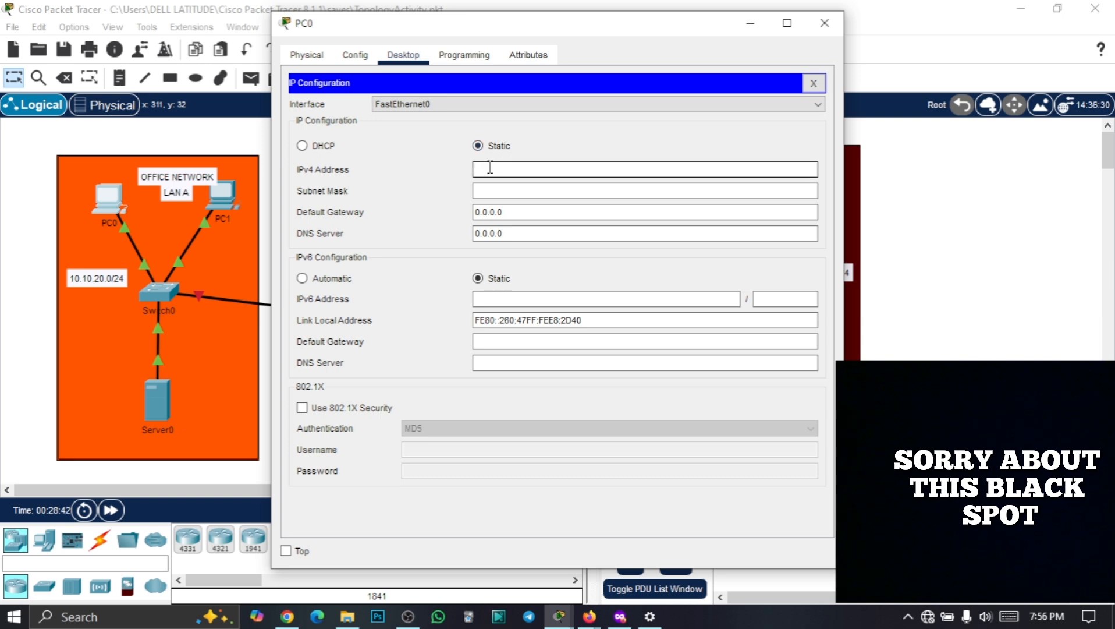
{"action": "type", "text": "10."}
{"action": "type", "text": "0.20.2"}
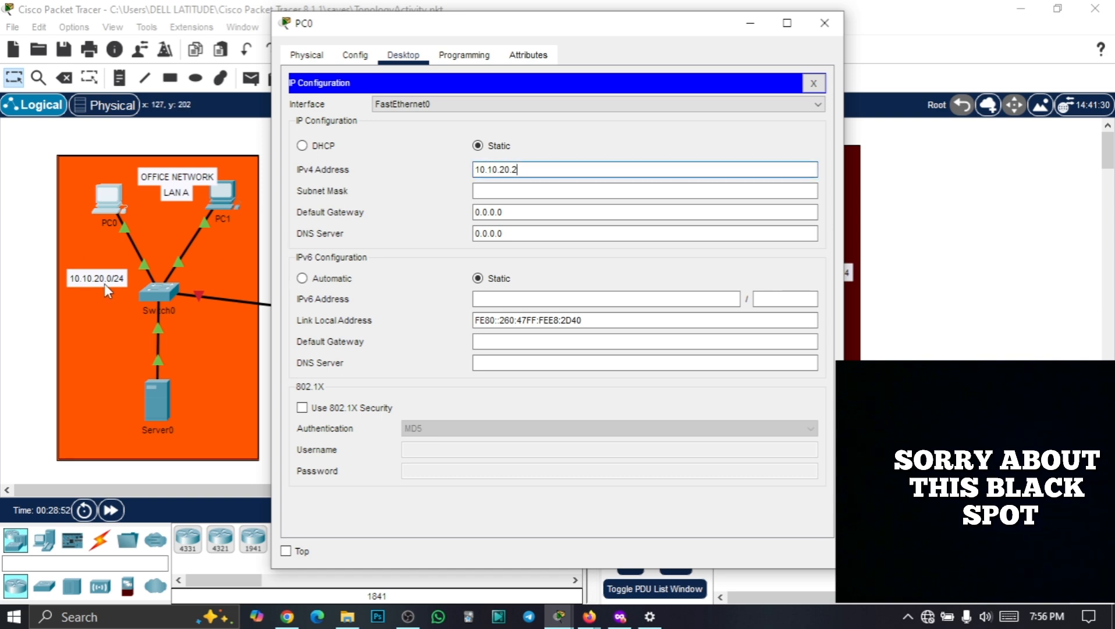
{"action": "left_click_drag", "start_coordinate": [357, 30], "coordinate": [669, 59]}
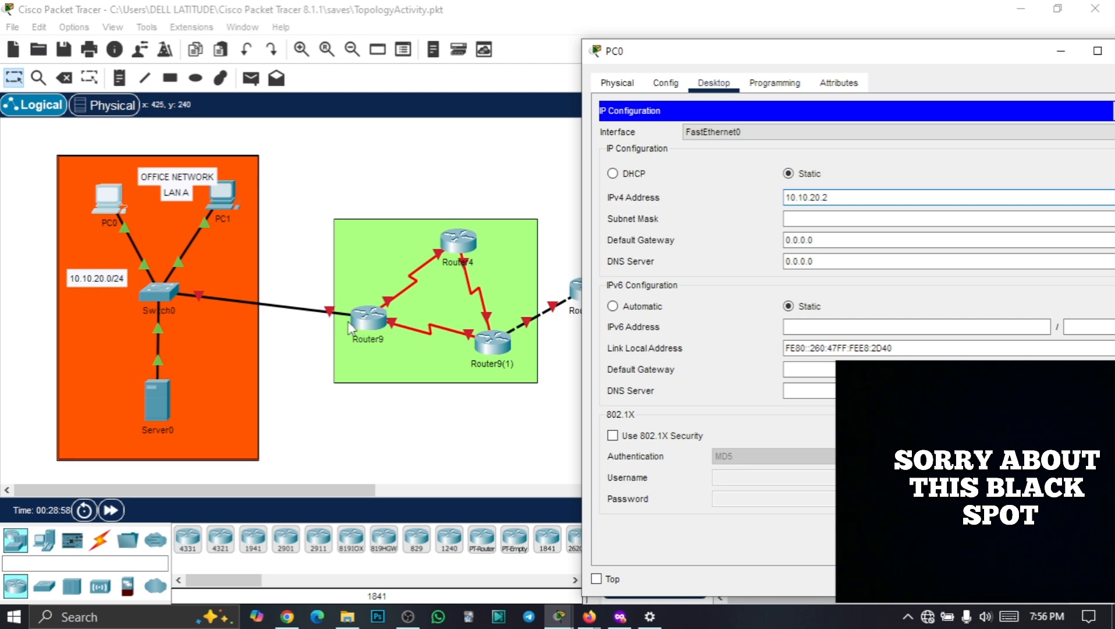
{"action": "left_click_drag", "start_coordinate": [727, 68], "coordinate": [436, 49]}
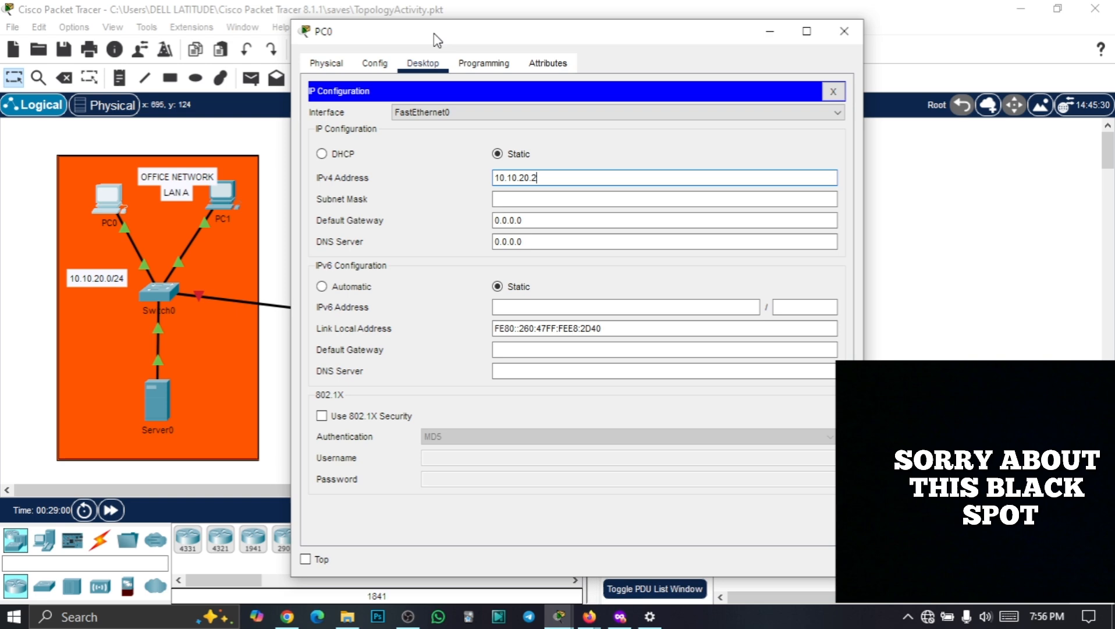
Set PC0's subnet mask to 255.255.255.0 and minimize its configuration window
{"action": "left_click", "coordinate": [540, 199]}
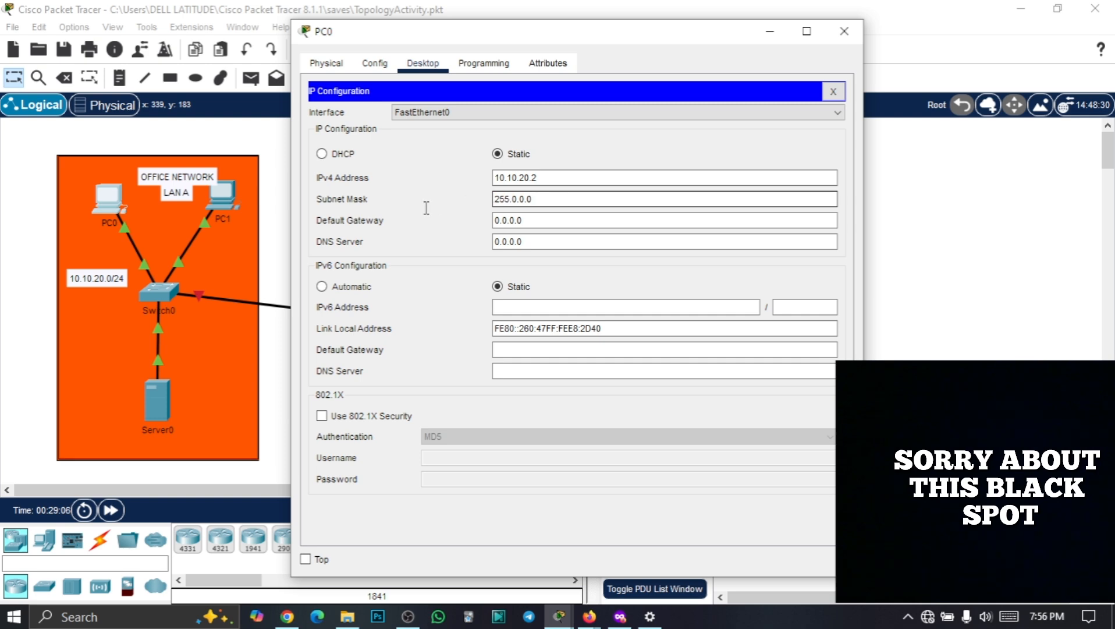
{"action": "double_click", "coordinate": [496, 199]}
{"action": "type", "text": "255.255.255"}
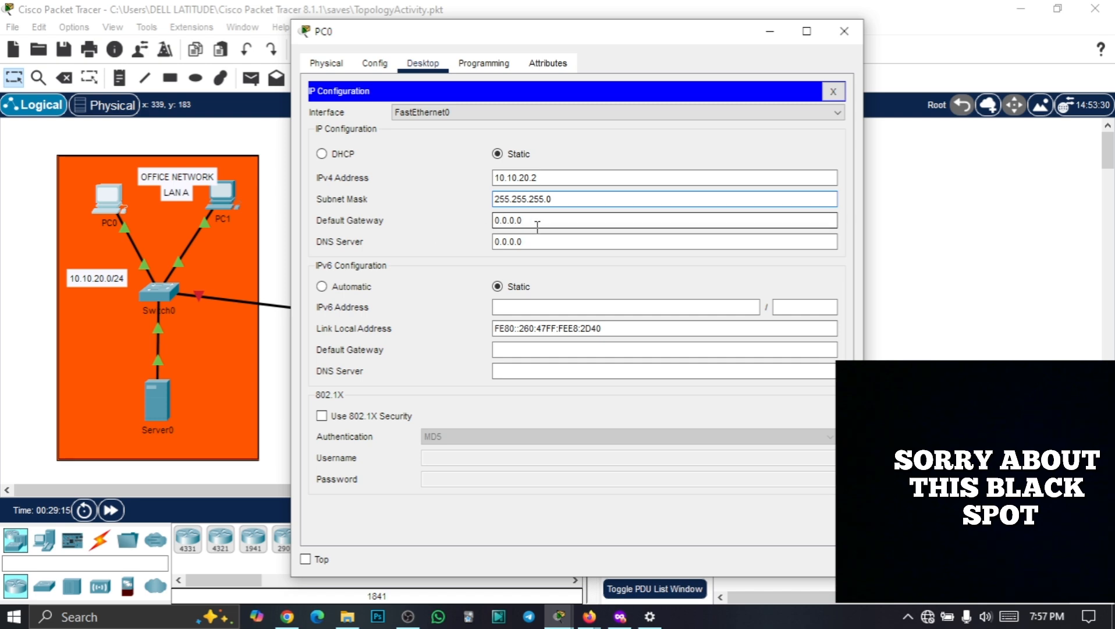
{"action": "left_click_drag", "start_coordinate": [461, 34], "coordinate": [703, 33]}
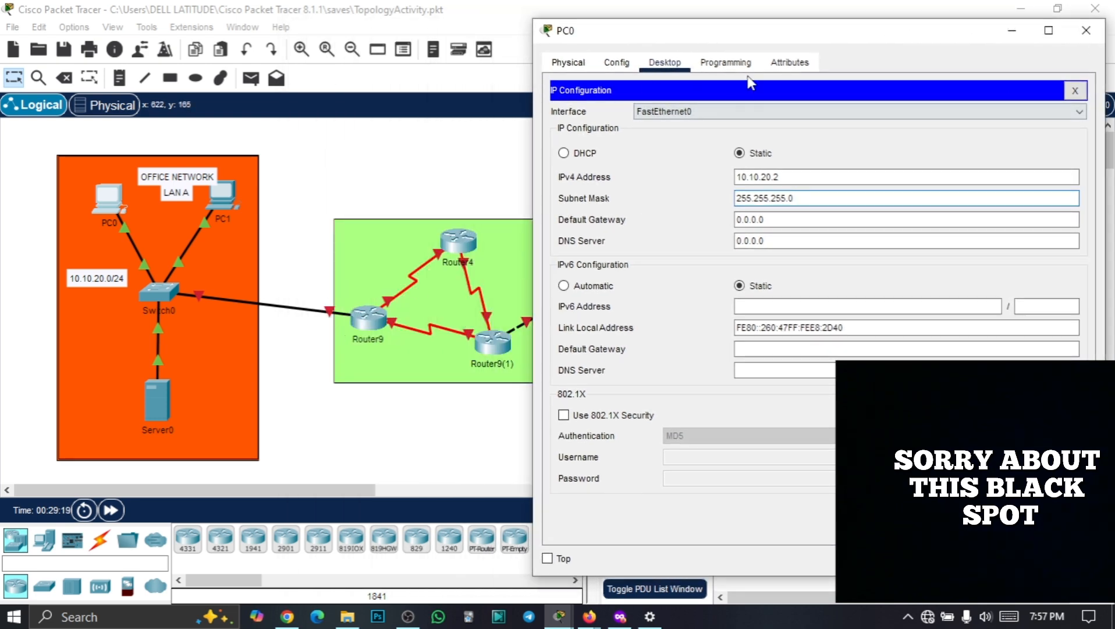
{"action": "left_click_drag", "start_coordinate": [755, 35], "coordinate": [482, 52]}
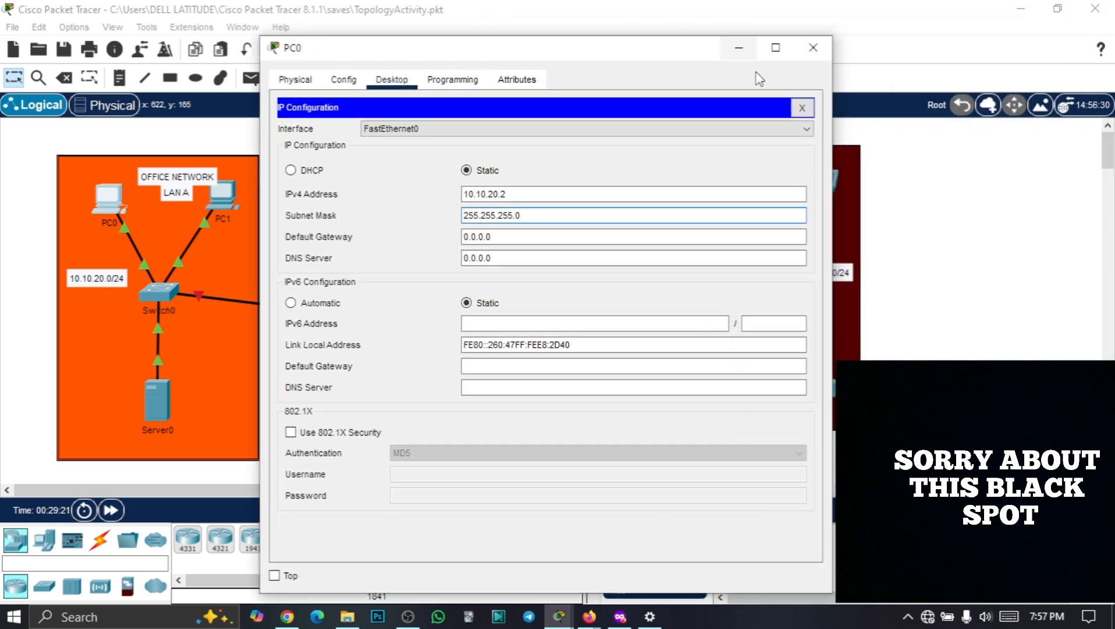
{"action": "left_click", "coordinate": [738, 48]}
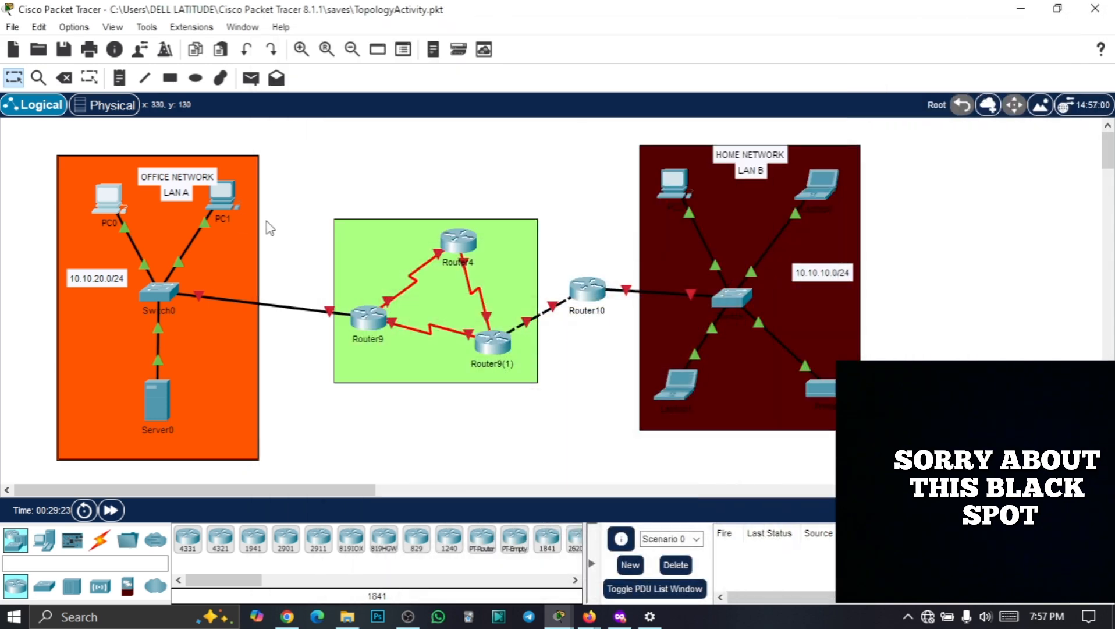
Assign the static IPv4 address 10.10.20.3 to PC1 in the office network
{"action": "left_click", "coordinate": [222, 198]}
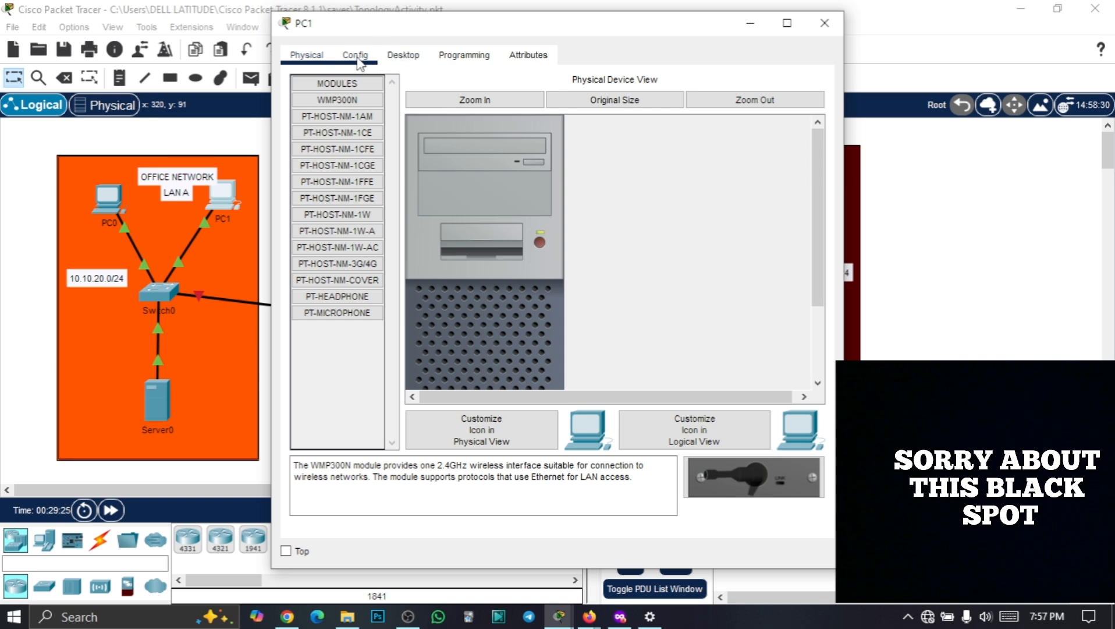
{"action": "left_click", "coordinate": [407, 57]}
{"action": "left_click", "coordinate": [357, 130]}
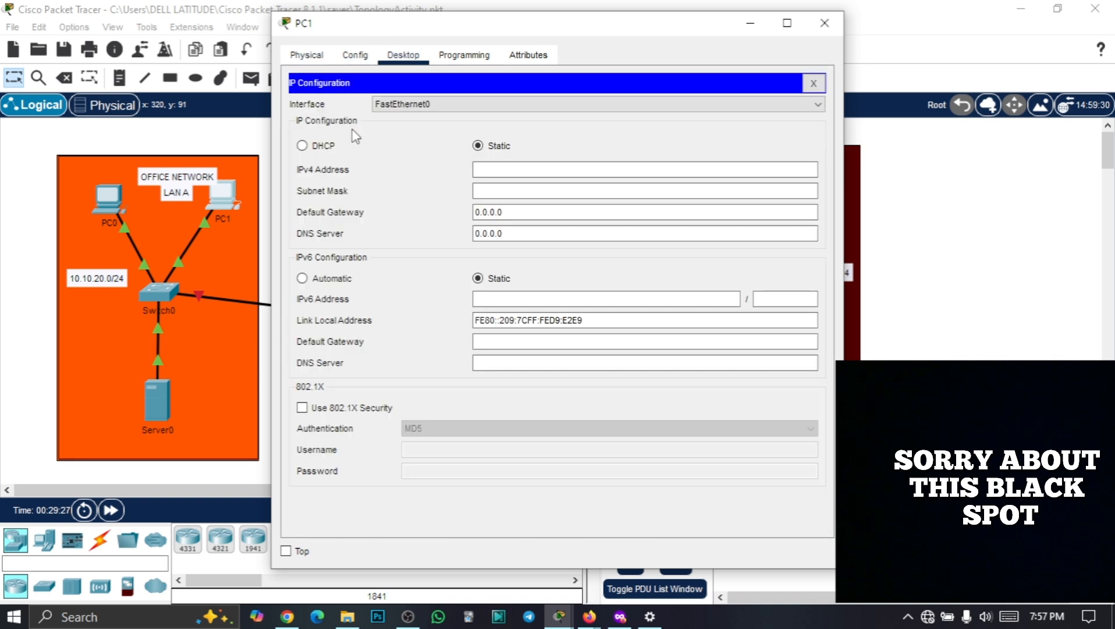
{"action": "left_click", "coordinate": [509, 165]}
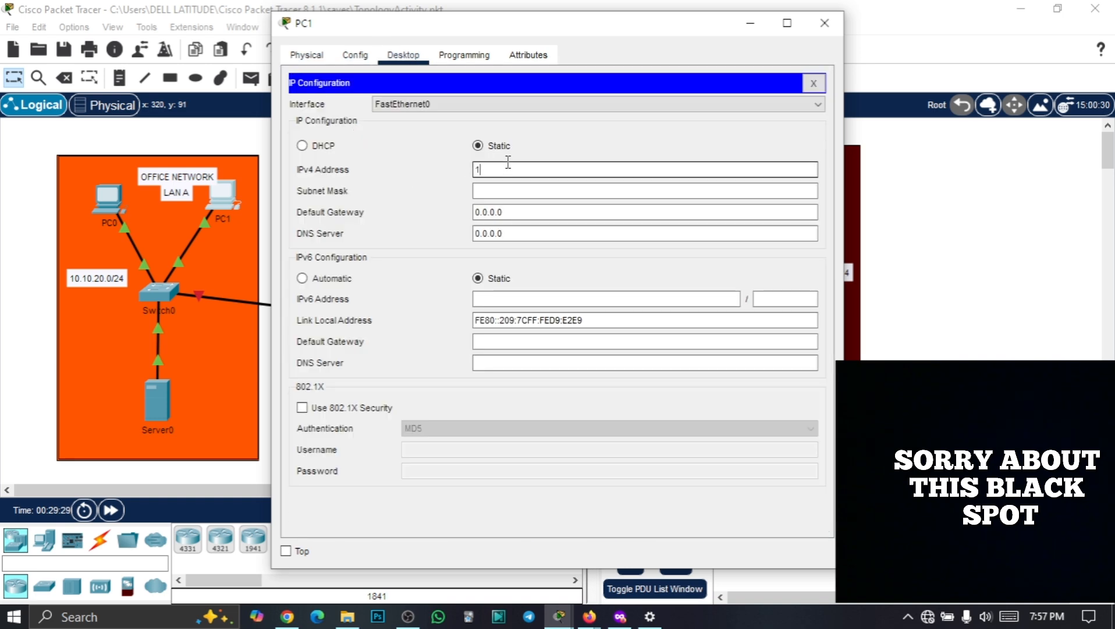
{"action": "type", "text": "10.10.20.3"}
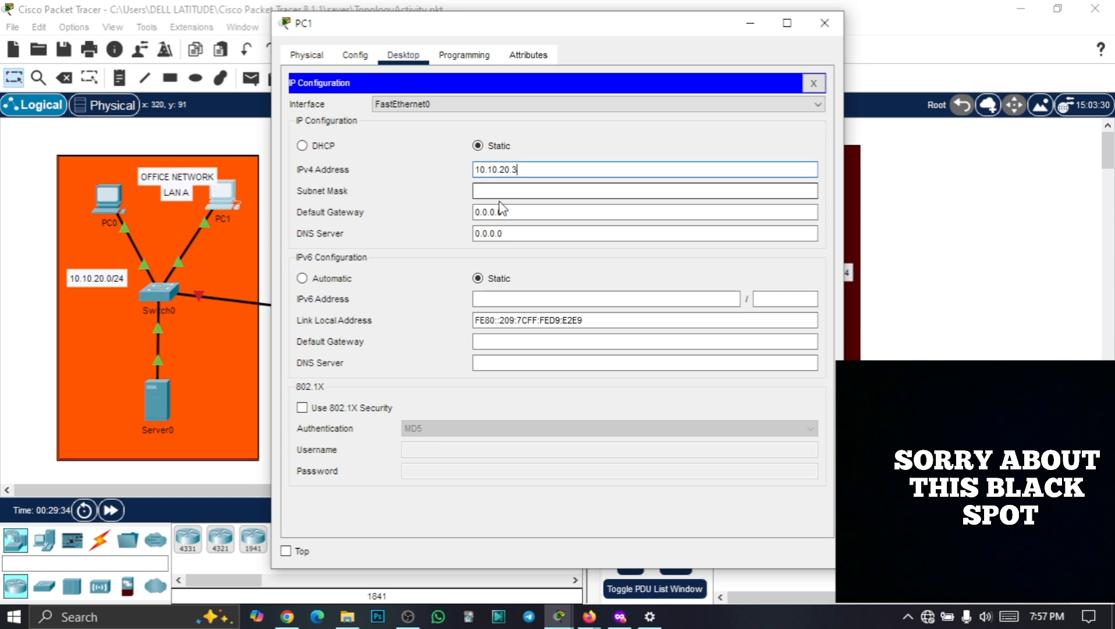
Set PC1's subnet mask to 255.255.255.0 and minimize its configuration window
{"action": "left_click", "coordinate": [490, 190]}
{"action": "left_click_drag", "start_coordinate": [531, 190], "coordinate": [450, 188]}
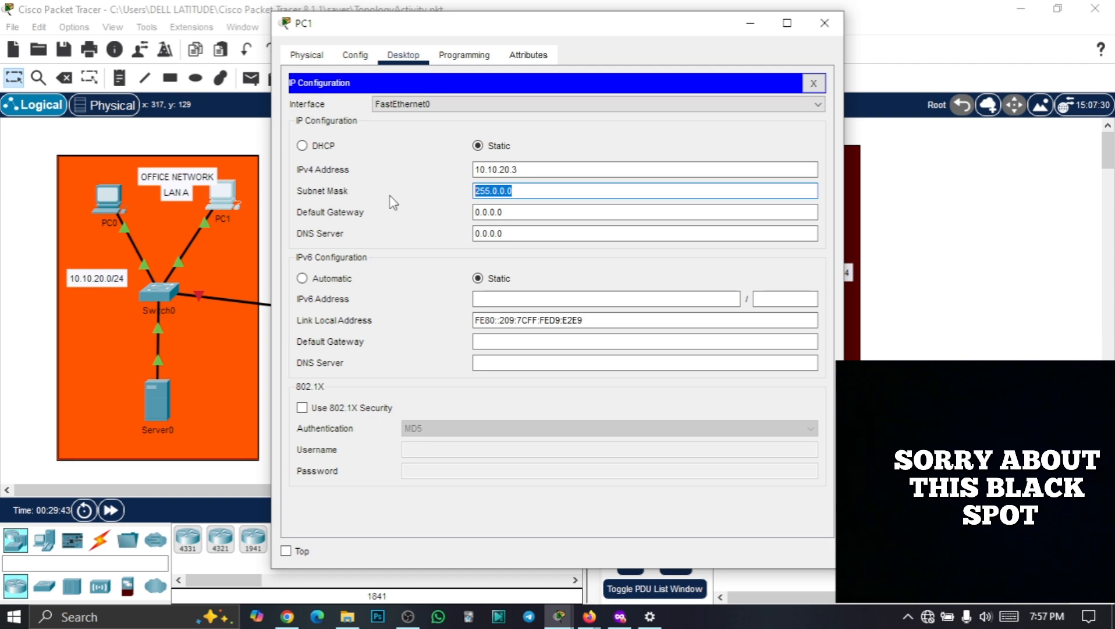
{"action": "type", "text": "255.255.255.0"}
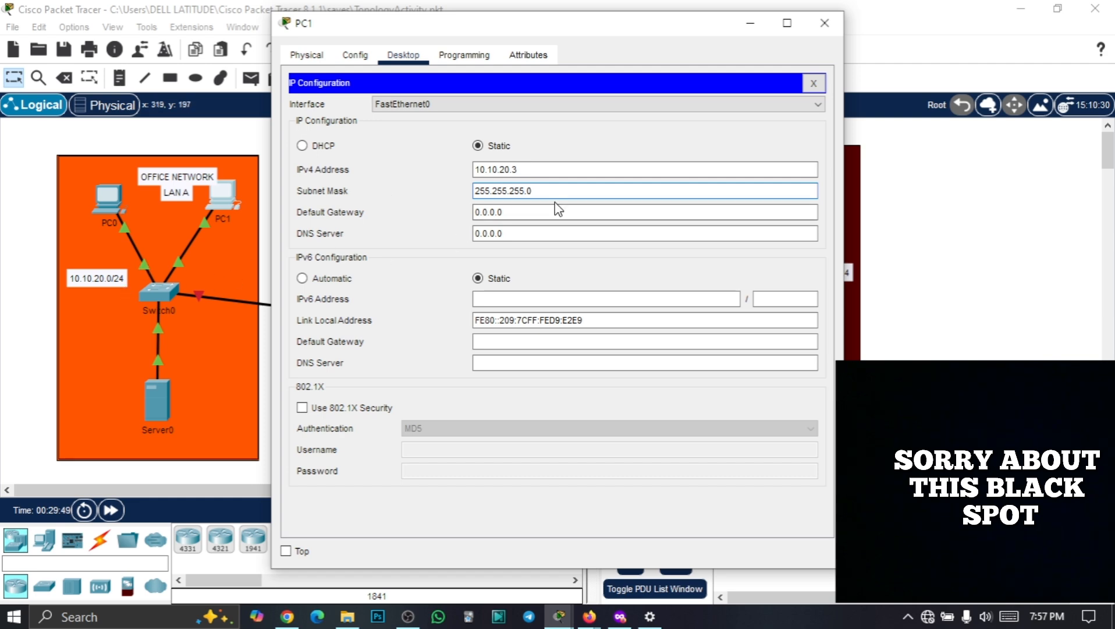
{"action": "double_click", "coordinate": [522, 213]}
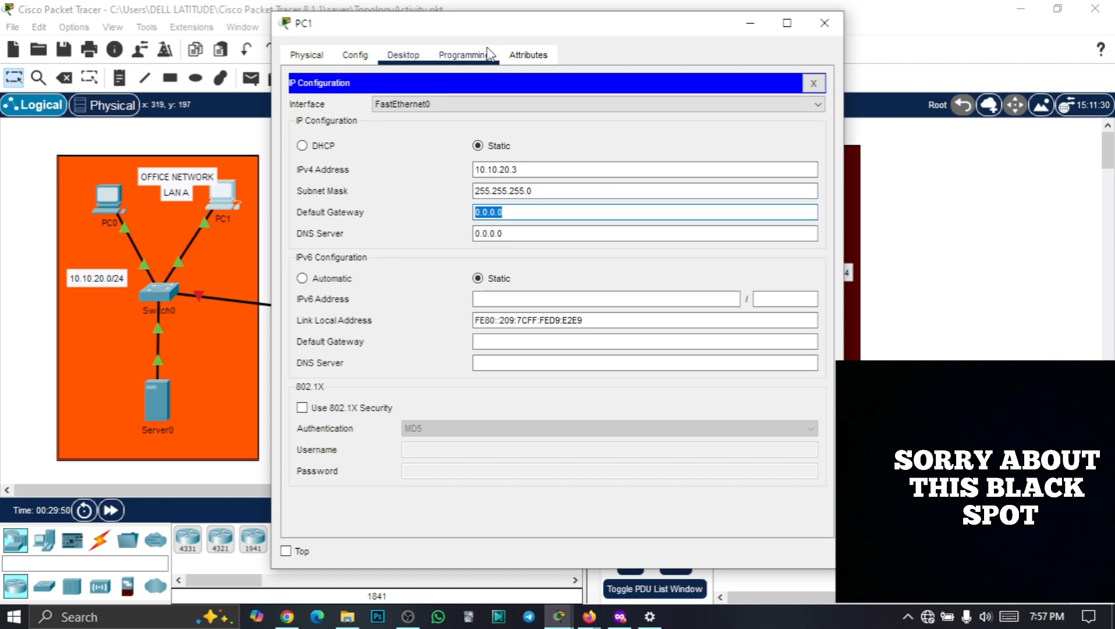
{"action": "left_click_drag", "start_coordinate": [488, 35], "coordinate": [481, 87]}
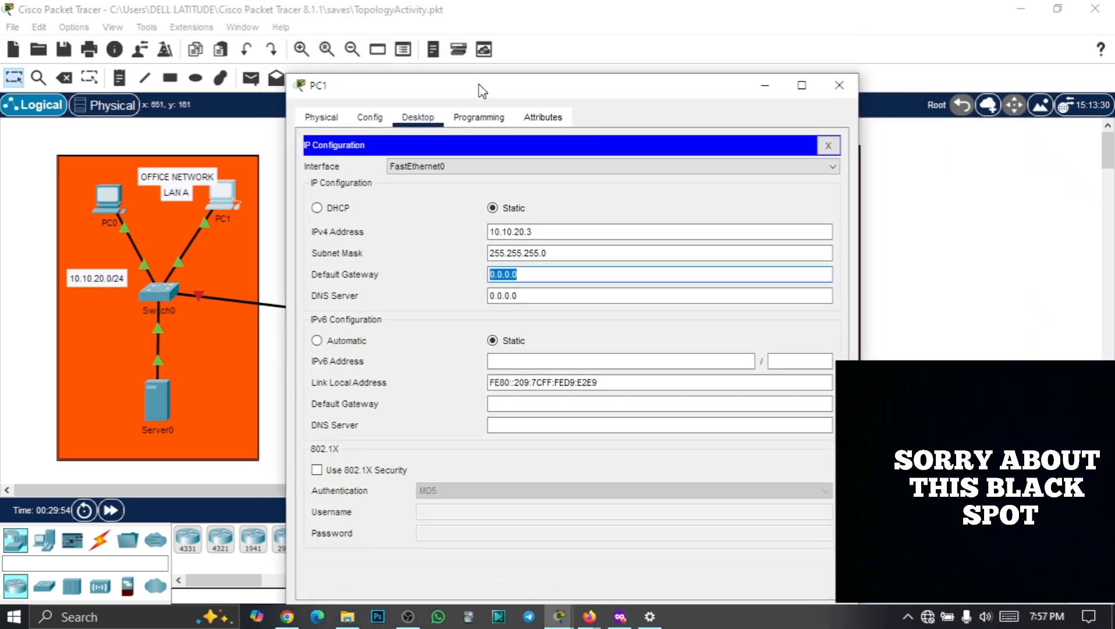
{"action": "left_click", "coordinate": [765, 87]}
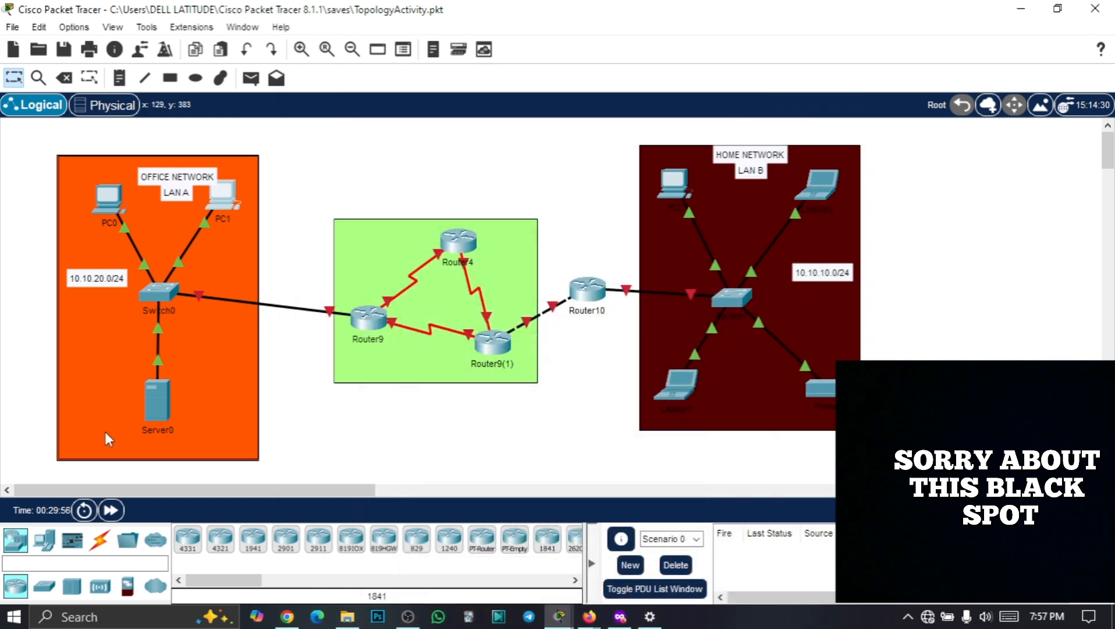
Assign the static IPv4 address 10.10.20.254 to Server0 in the office network
{"action": "left_click", "coordinate": [156, 390]}
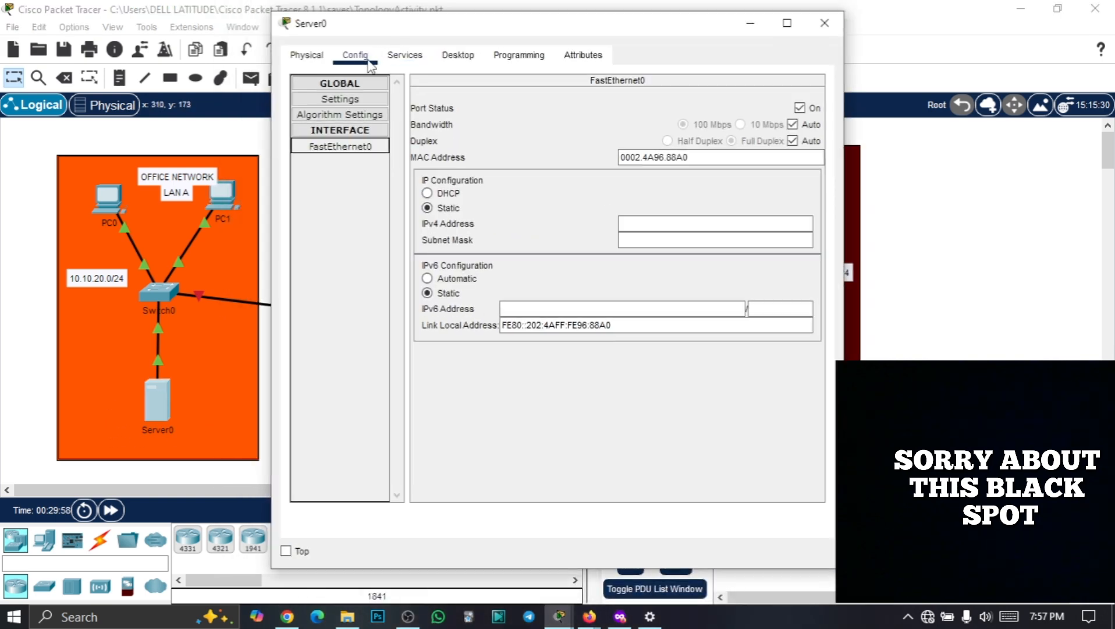
{"action": "left_click", "coordinate": [452, 58]}
{"action": "left_click_drag", "start_coordinate": [480, 30], "coordinate": [612, 19]}
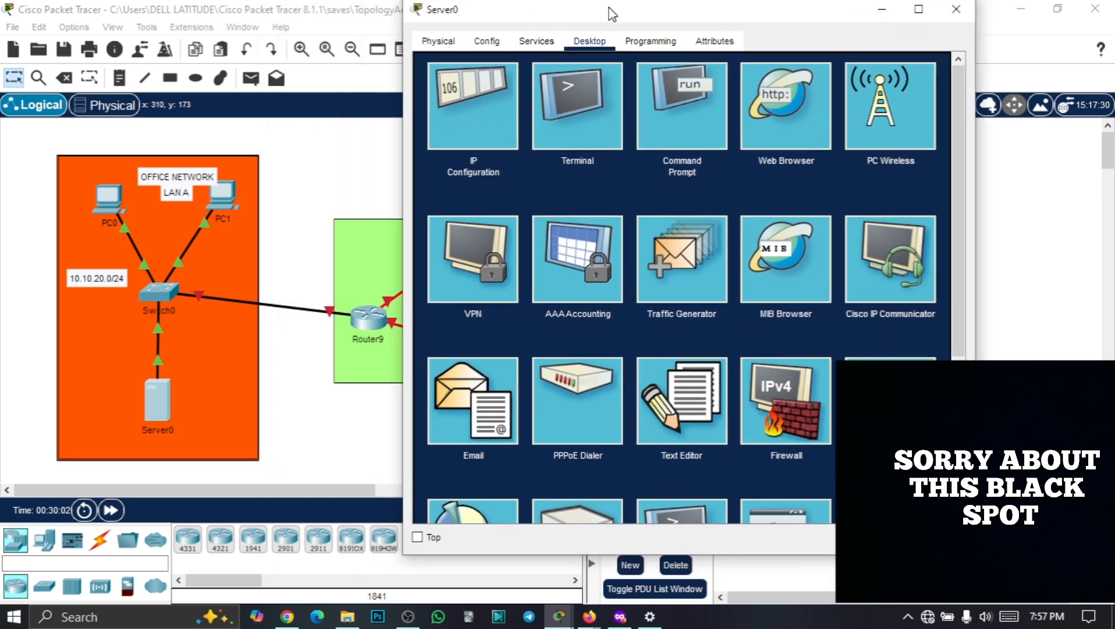
{"action": "left_click", "coordinate": [465, 104]}
{"action": "left_click", "coordinate": [625, 139]}
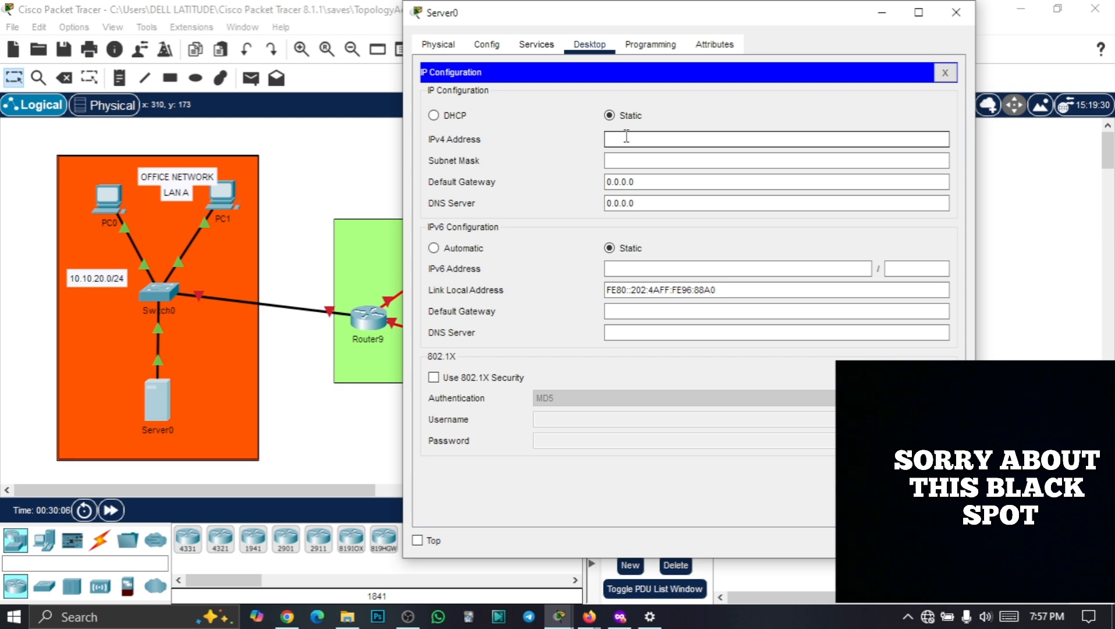
{"action": "type", "text": "10.10.20.5"}
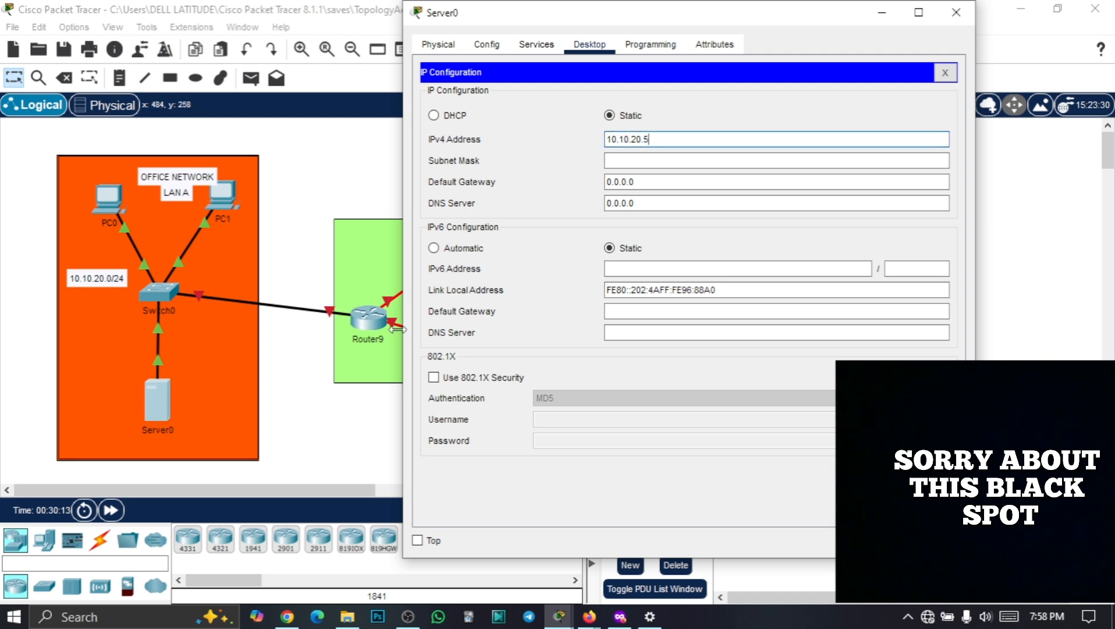
{"action": "key", "text": "BackSpace"}
{"action": "type", "text": "254"}
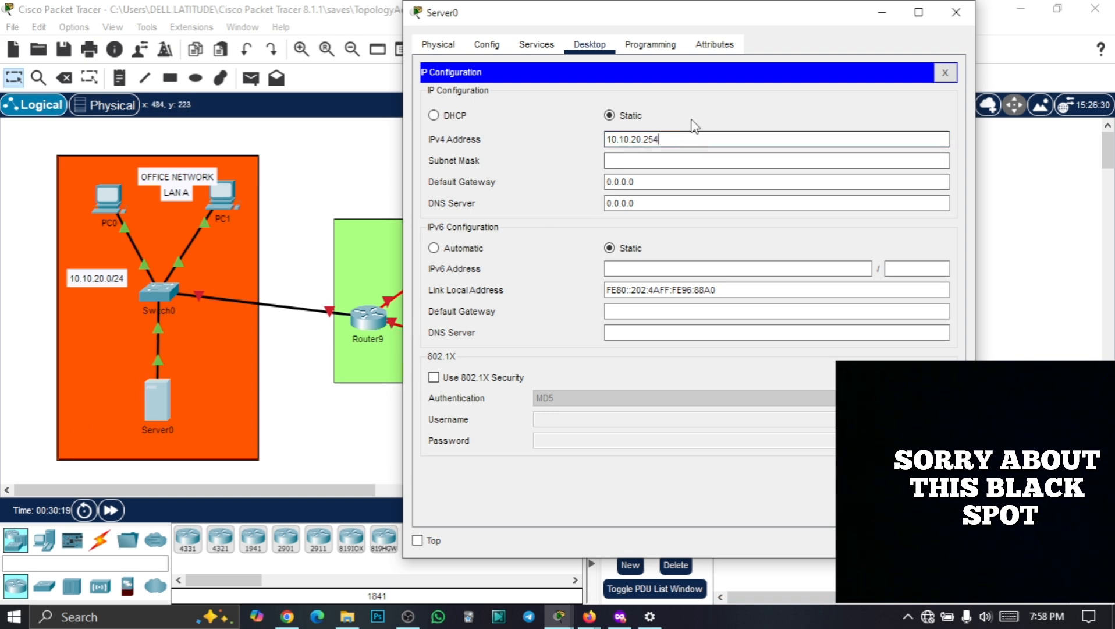
{"action": "left_click_drag", "start_coordinate": [711, 24], "coordinate": [660, 27]}
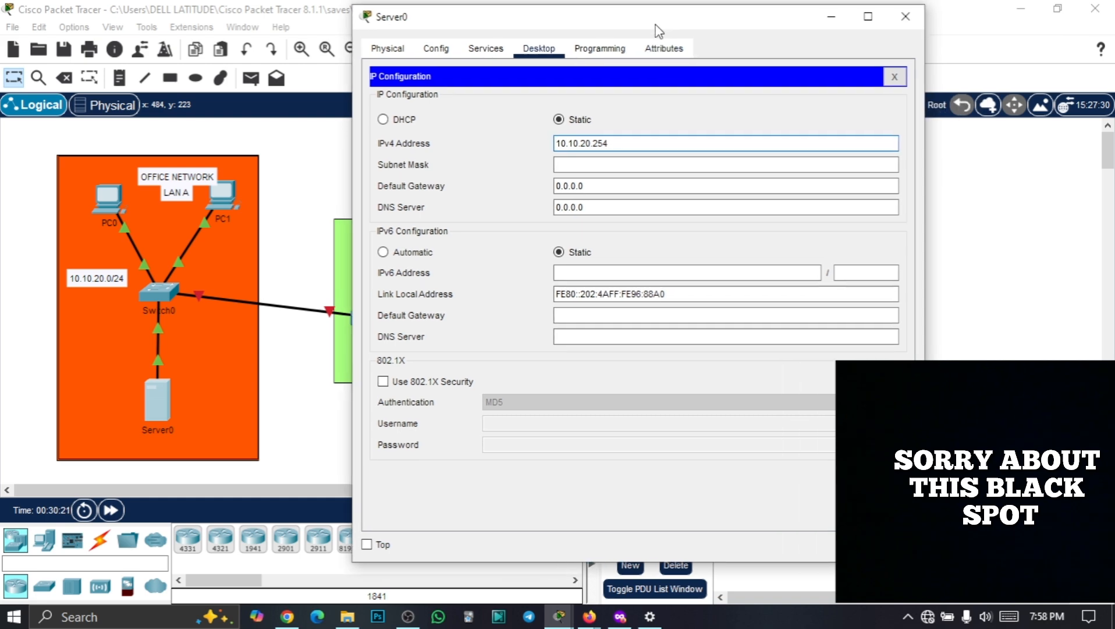
Set Server0's subnet mask to 255.255.255.0 and close its configuration window
{"action": "left_click", "coordinate": [582, 165]}
{"action": "type", "text": "1"}
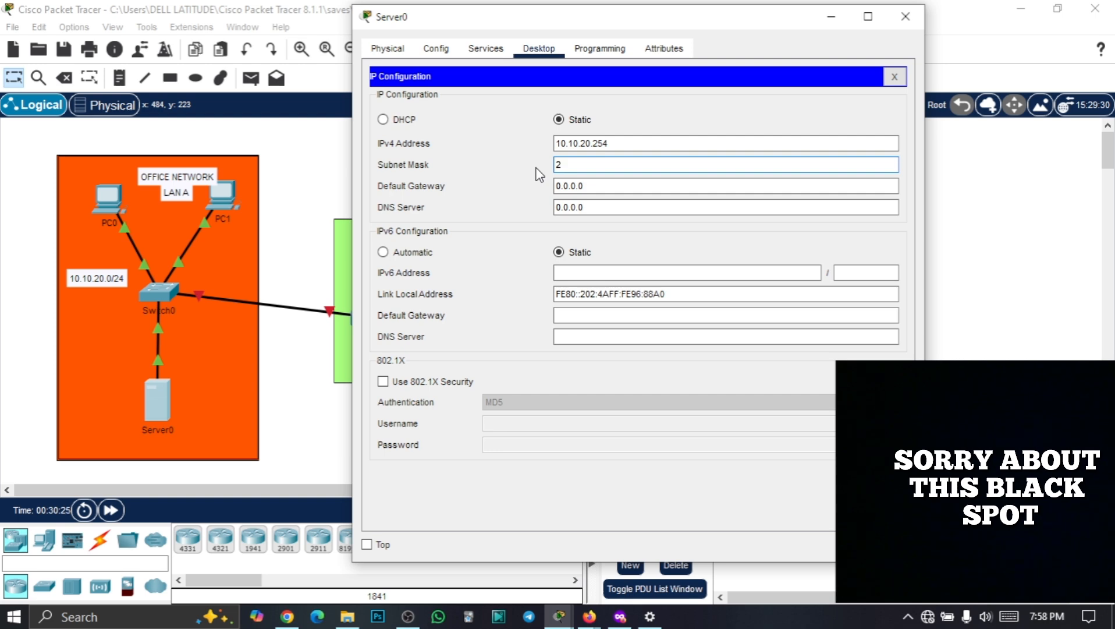
{"action": "type", "text": "55.255.255.0"}
{"action": "left_click_drag", "start_coordinate": [617, 165], "coordinate": [561, 151]}
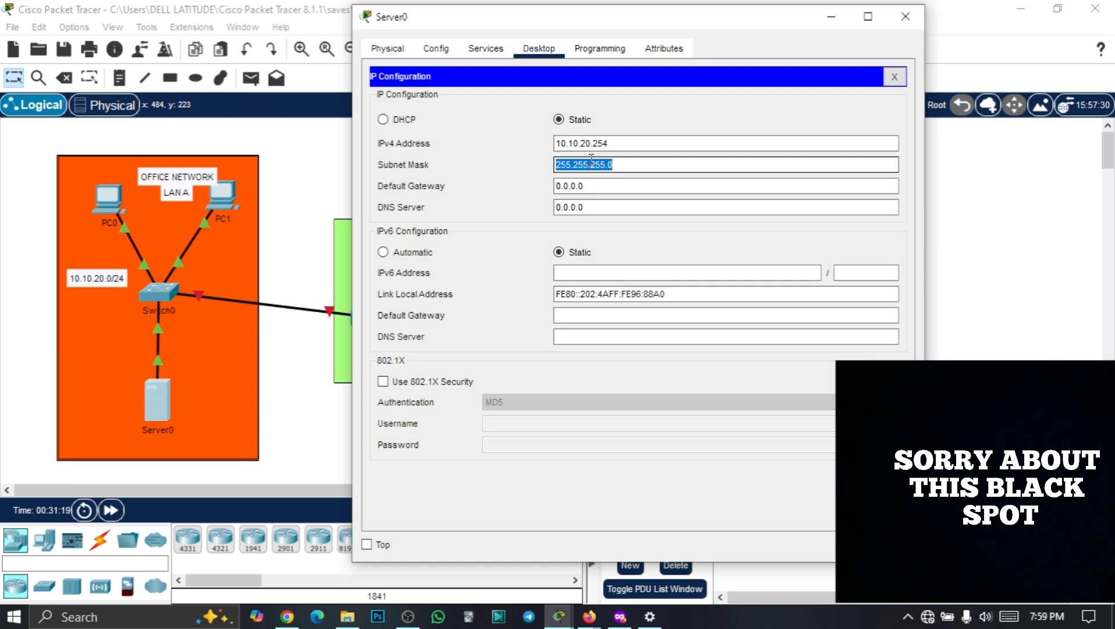
{"action": "left_click_drag", "start_coordinate": [604, 185], "coordinate": [403, 208]}
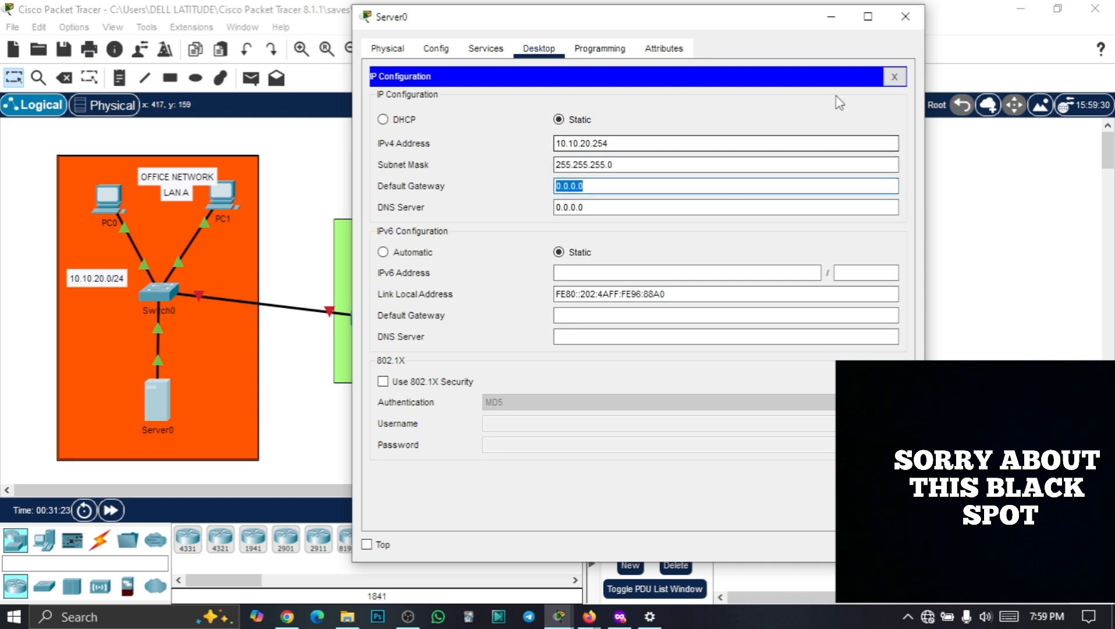
{"action": "left_click", "coordinate": [905, 18]}
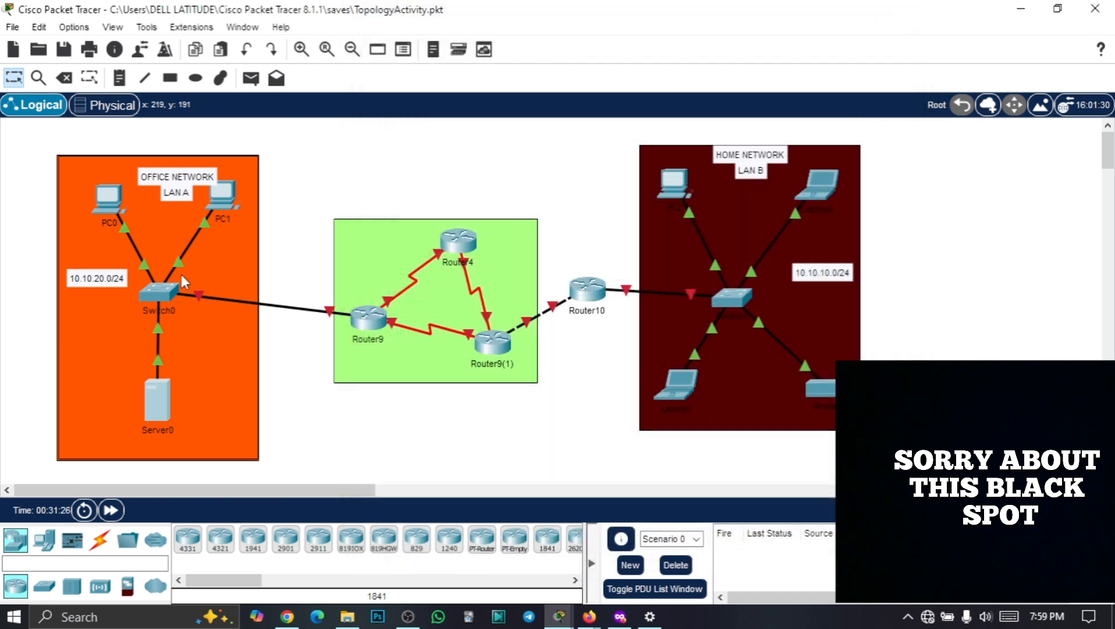
Ping Server0 at 10.10.20.254 from PC0's command prompt to test the office network connection
{"action": "left_click", "coordinate": [37, 194]}
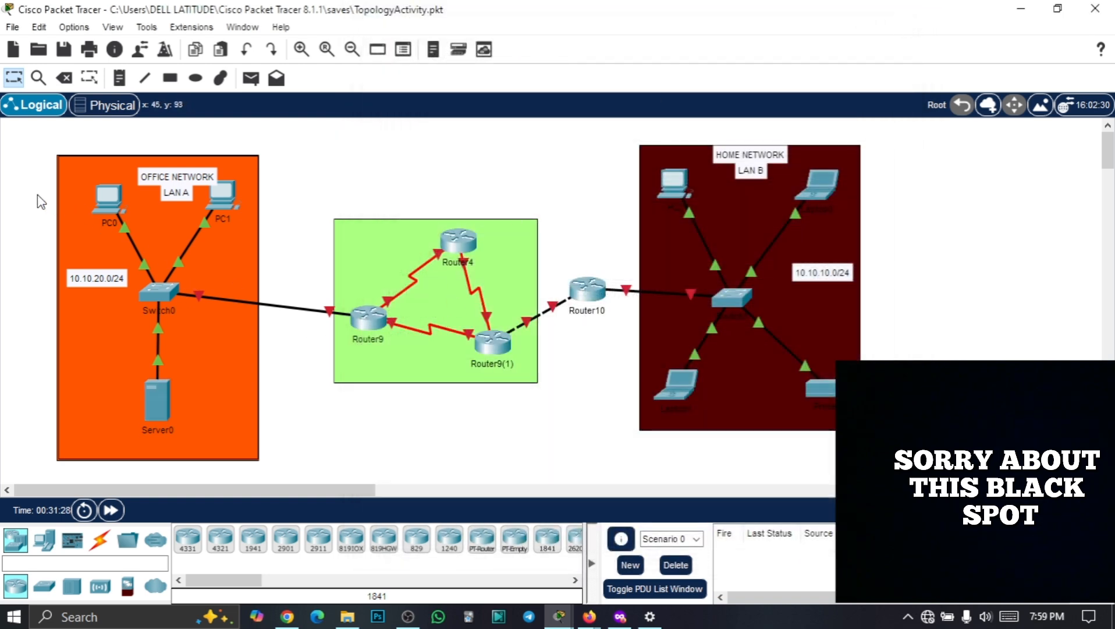
{"action": "left_click", "coordinate": [110, 201]}
{"action": "left_click_drag", "start_coordinate": [393, 51], "coordinate": [527, 41]}
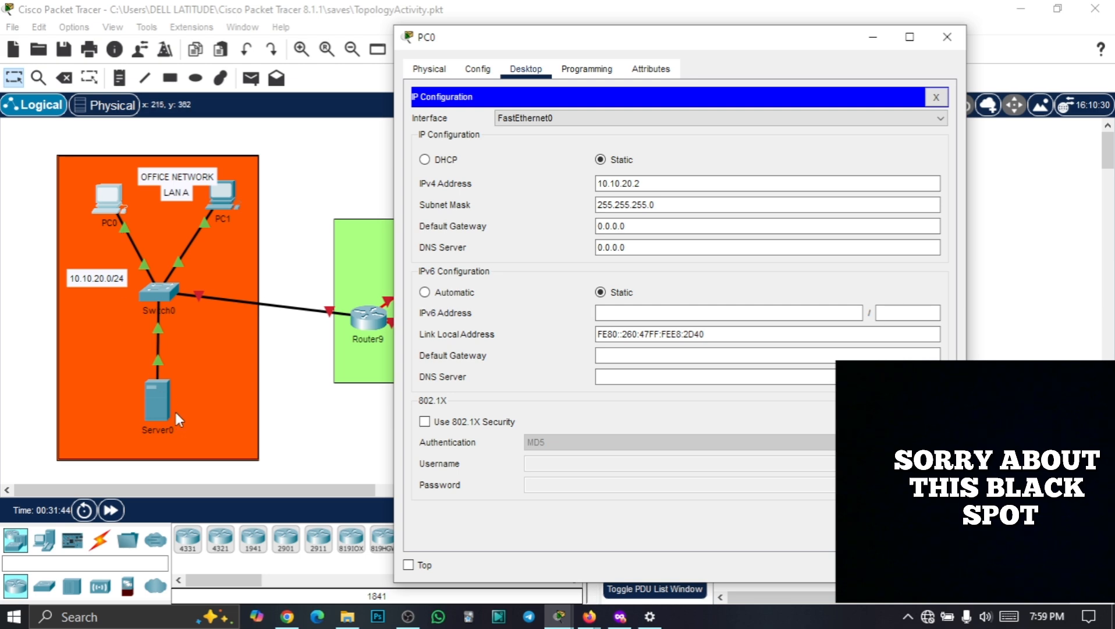
{"action": "left_click", "coordinate": [478, 71]}
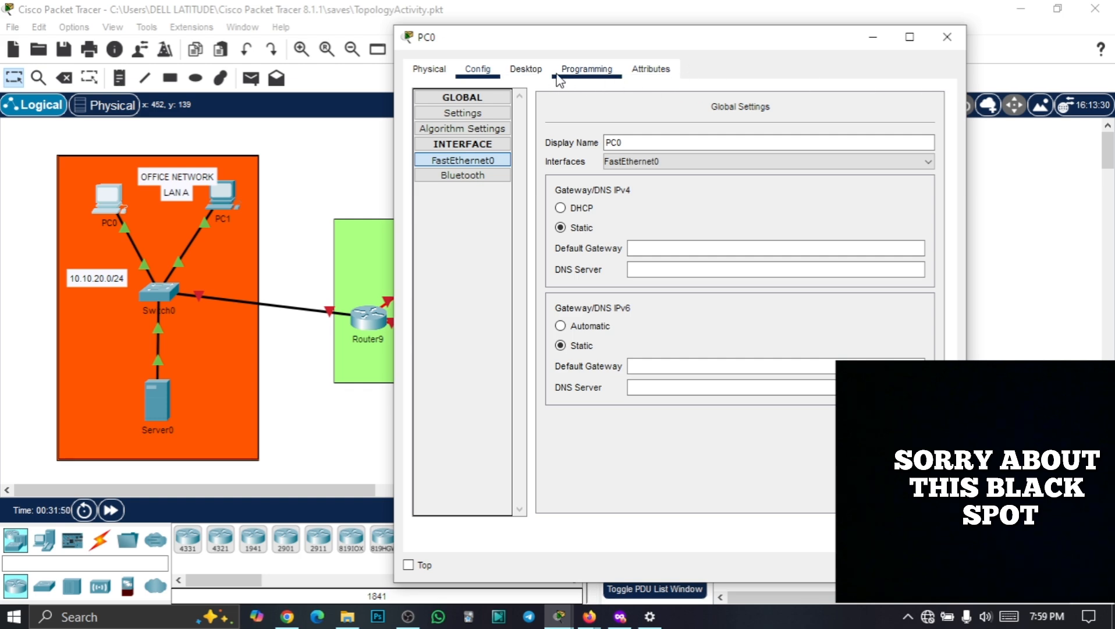
{"action": "left_click", "coordinate": [525, 70]}
{"action": "left_click", "coordinate": [936, 98]}
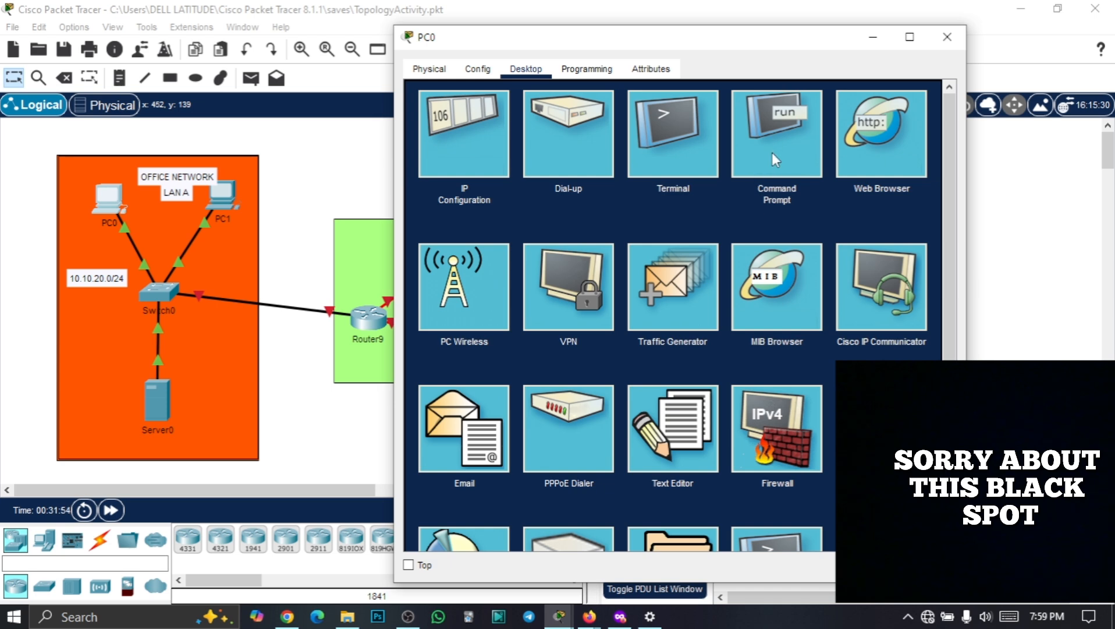
{"action": "left_click", "coordinate": [785, 141]}
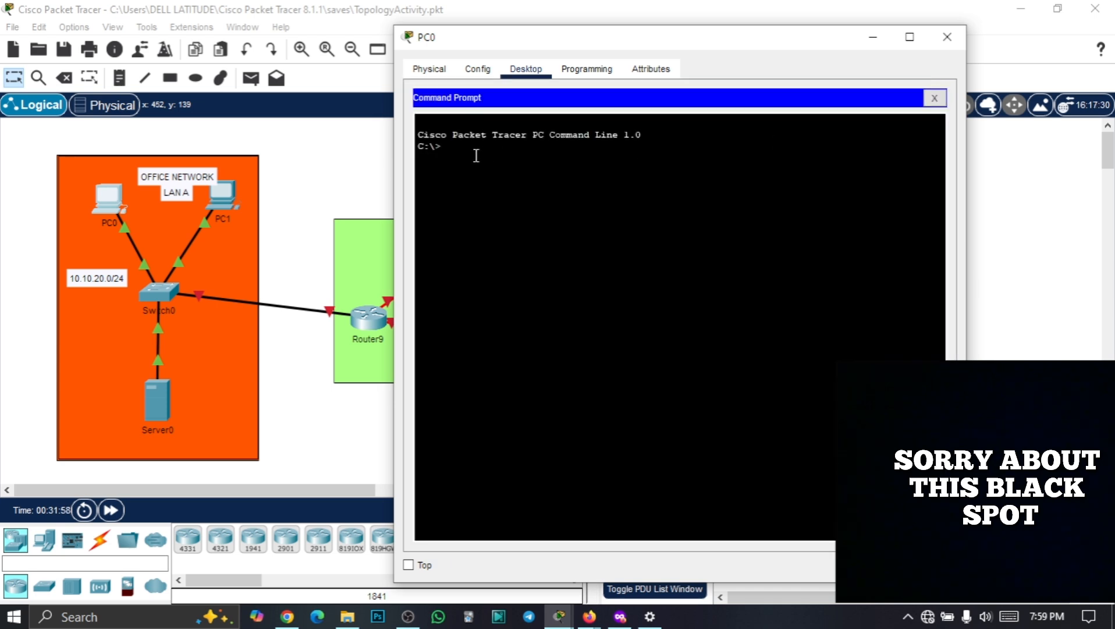
{"action": "type", "text": "ping"}
{"action": "type", "text": "10.10.20.254"}
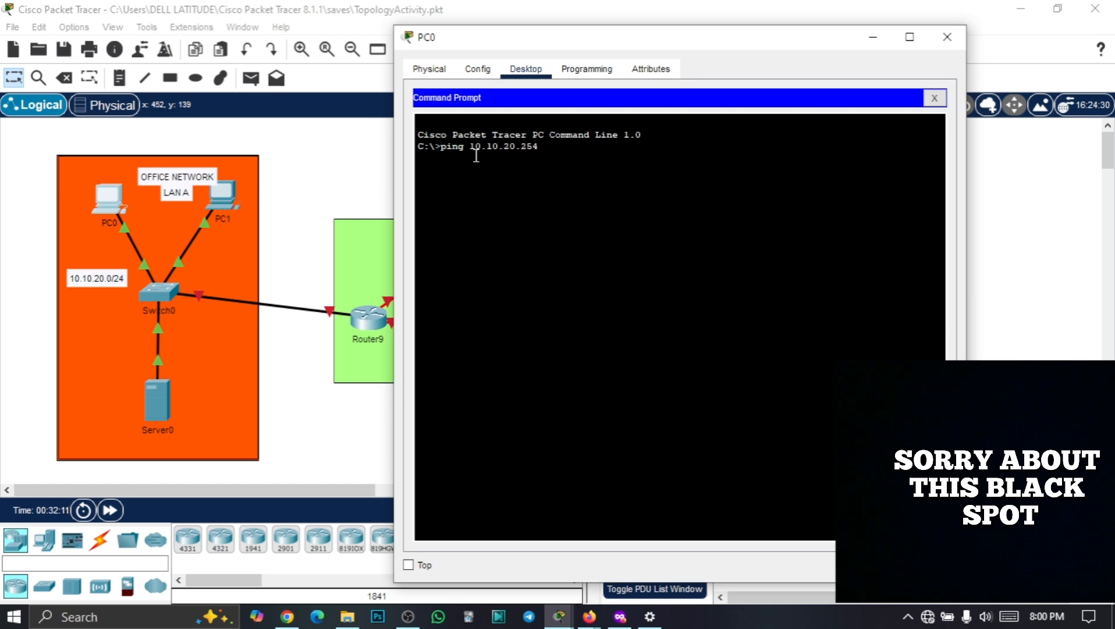
{"action": "key", "text": "Return"}
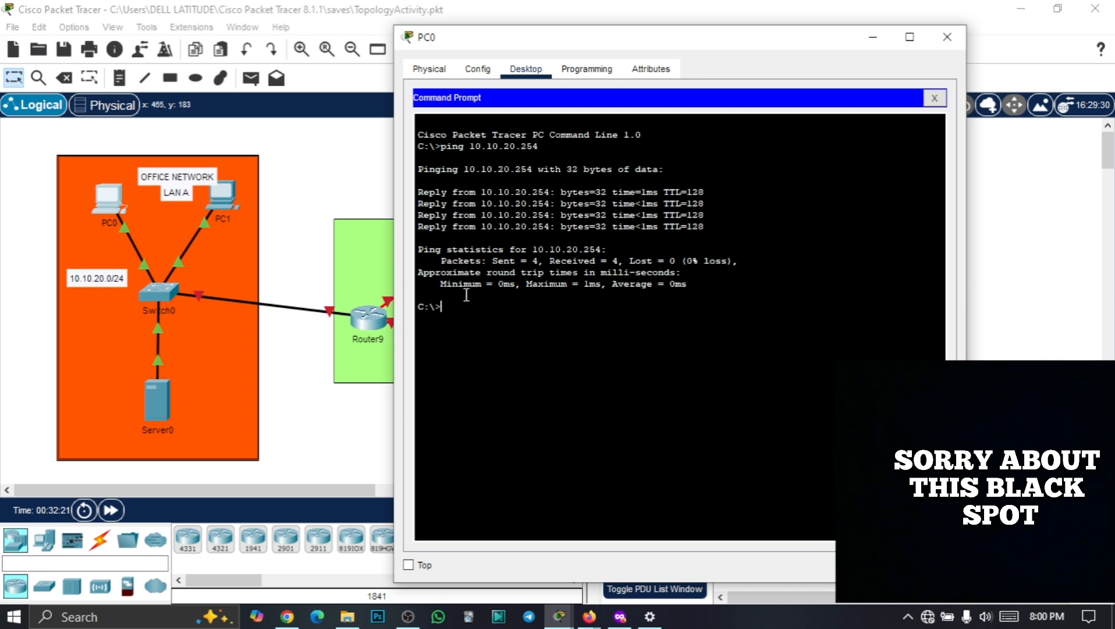
Ping PC1 at 10.10.20.3 from PC0's command prompt and minimize the PC0 window
{"action": "type", "text": "ping 10.10.20.3"}
{"action": "key", "text": "Return"}
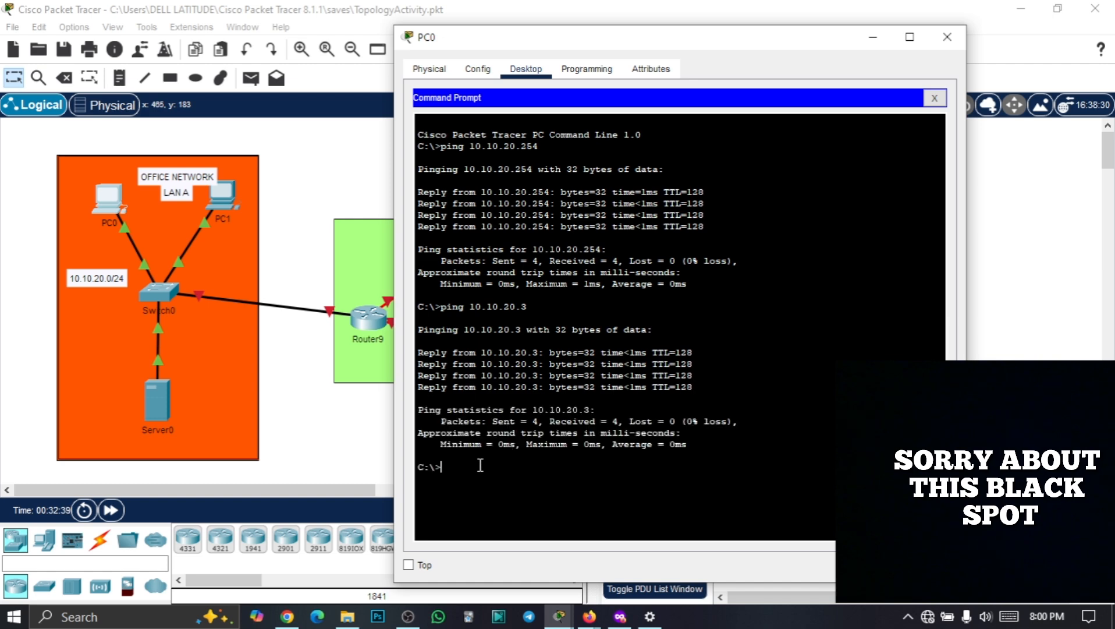
{"action": "left_click", "coordinate": [873, 39]}
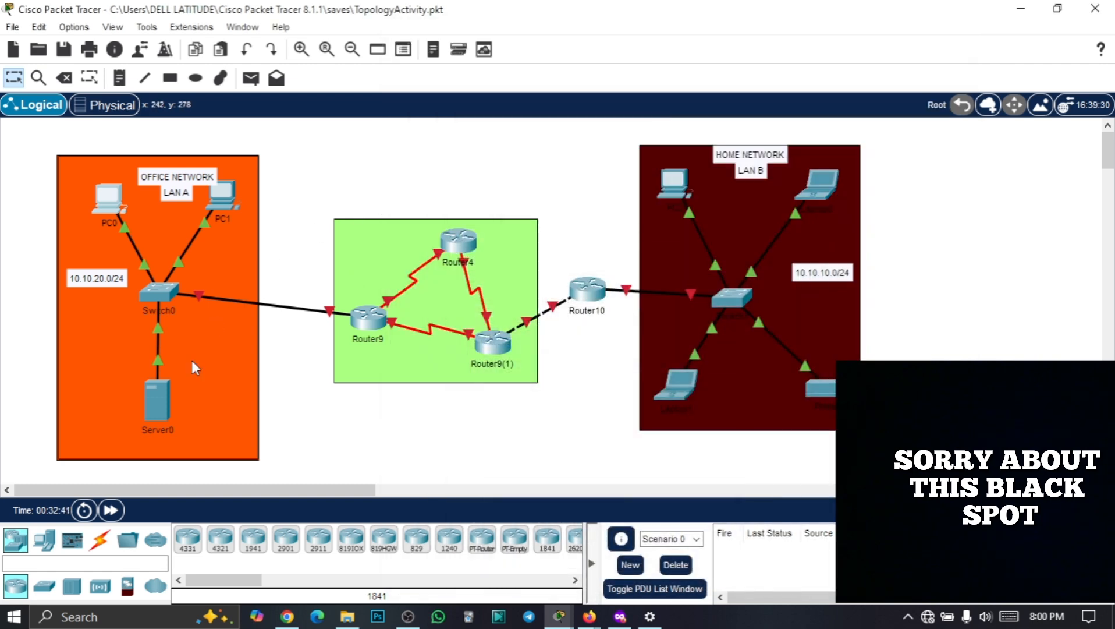
Ping Server0 at 10.10.20.254 from PC1's command prompt
{"action": "left_click", "coordinate": [224, 202]}
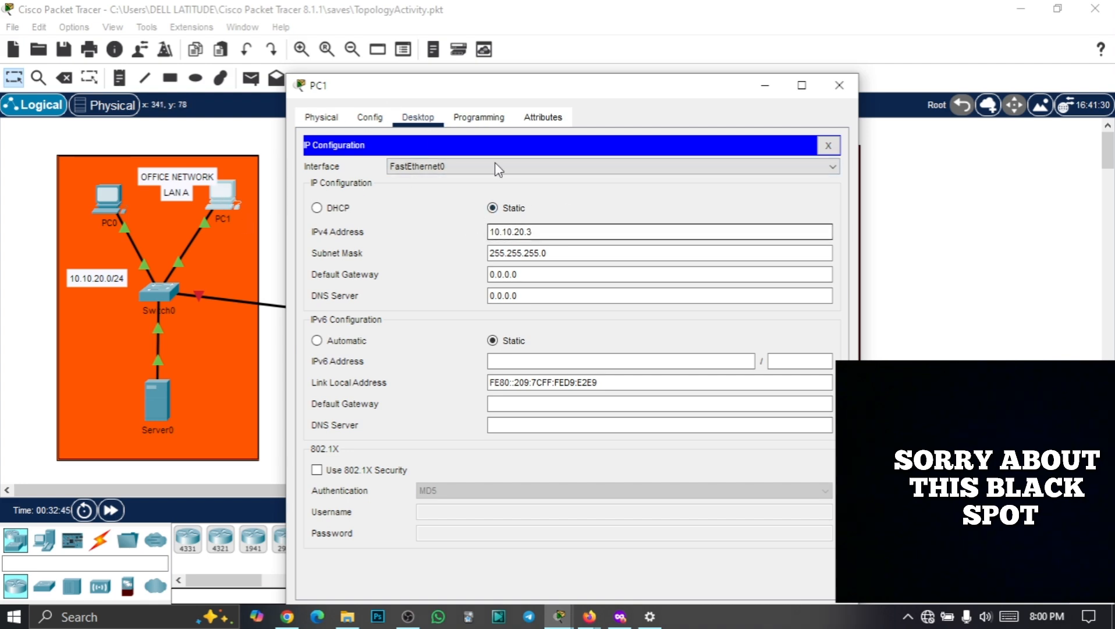
{"action": "left_click", "coordinate": [828, 145]}
{"action": "left_click", "coordinate": [675, 194]}
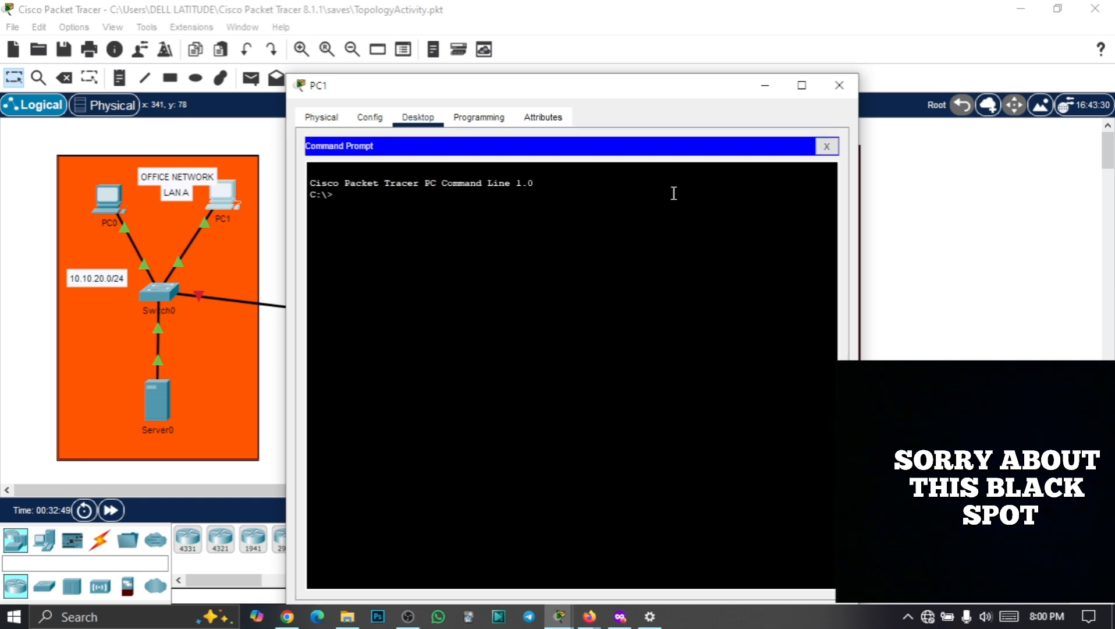
{"action": "left_click_drag", "start_coordinate": [579, 88], "coordinate": [699, 56]}
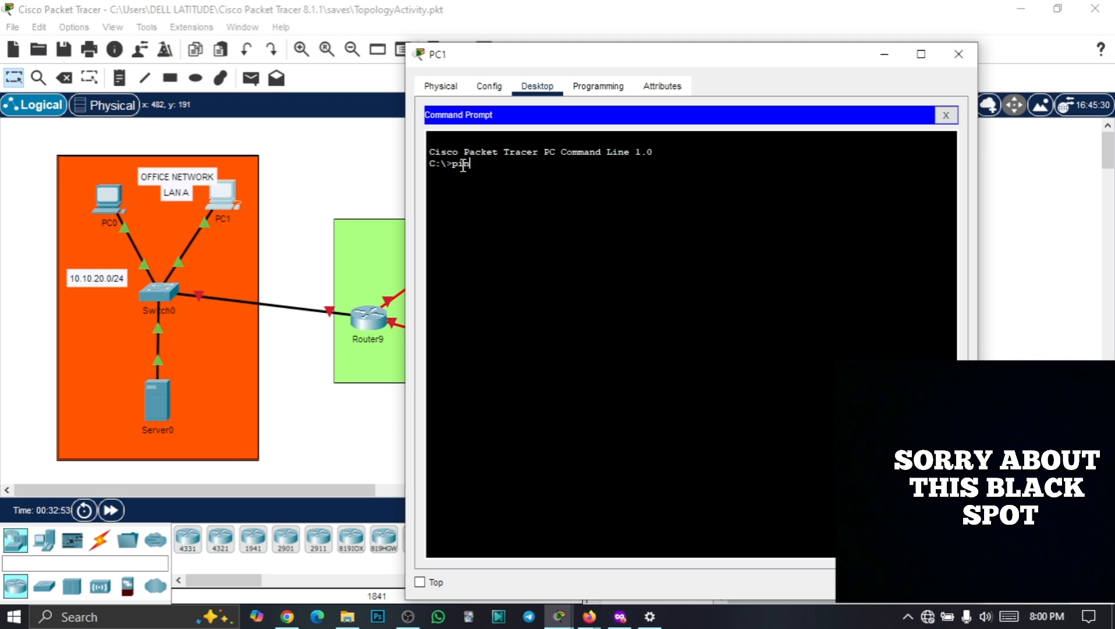
{"action": "type", "text": "ping 10.10.20.254"}
{"action": "key", "text": "Return"}
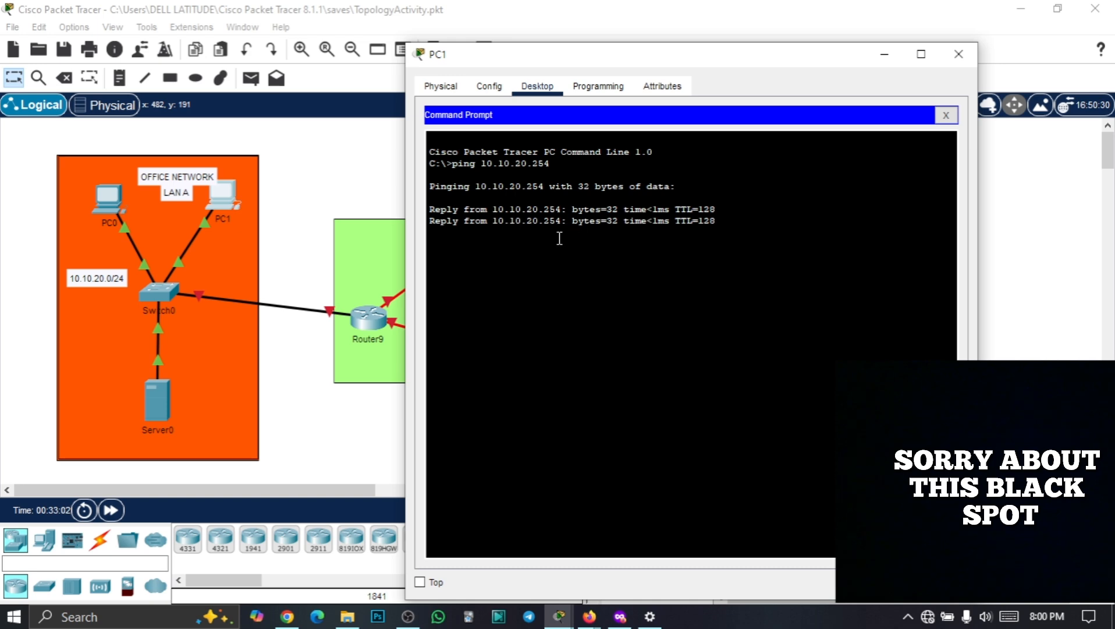
{"action": "left_click_drag", "start_coordinate": [483, 233], "coordinate": [562, 221]}
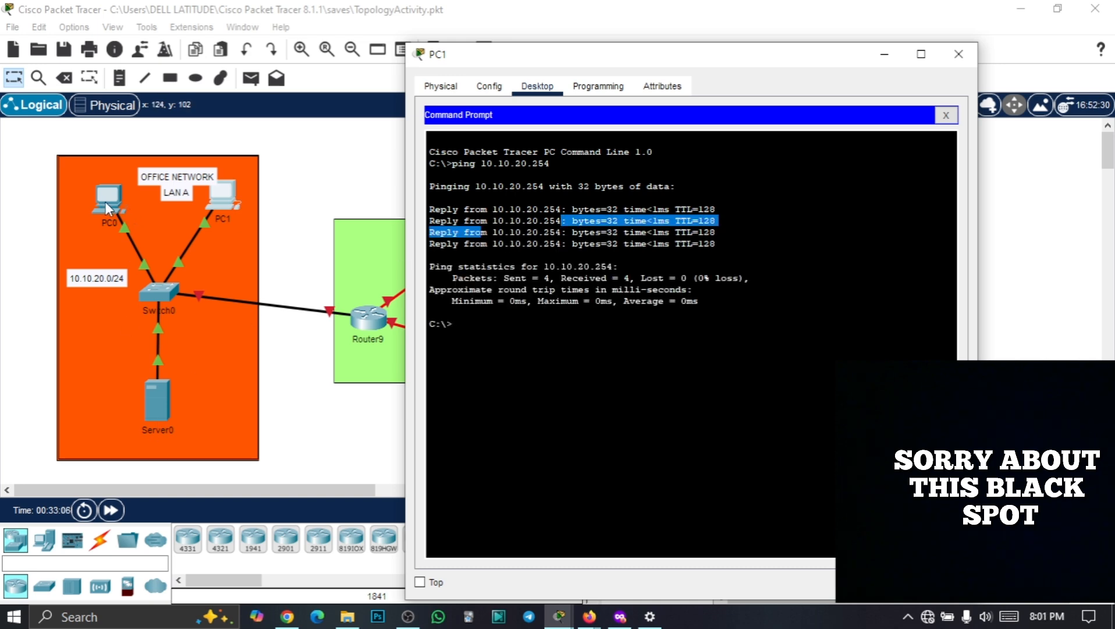
Ping PC0 at 10.10.20.2 from PC1's command prompt
{"action": "left_click", "coordinate": [465, 325]}
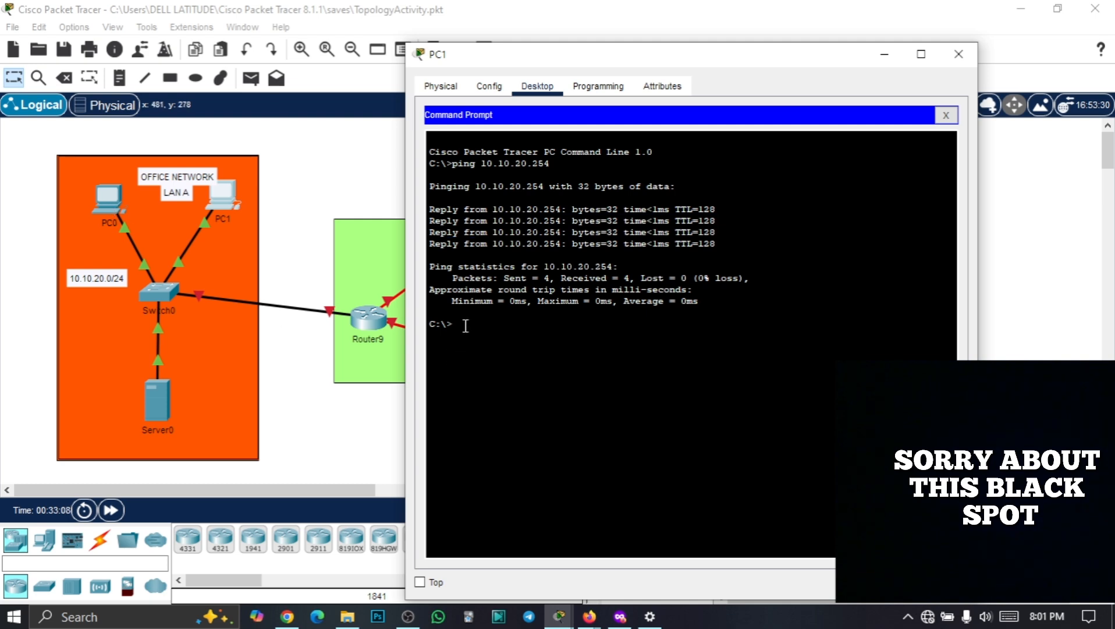
{"action": "type", "text": "ping 10.10.20.2"}
{"action": "key", "text": "Return"}
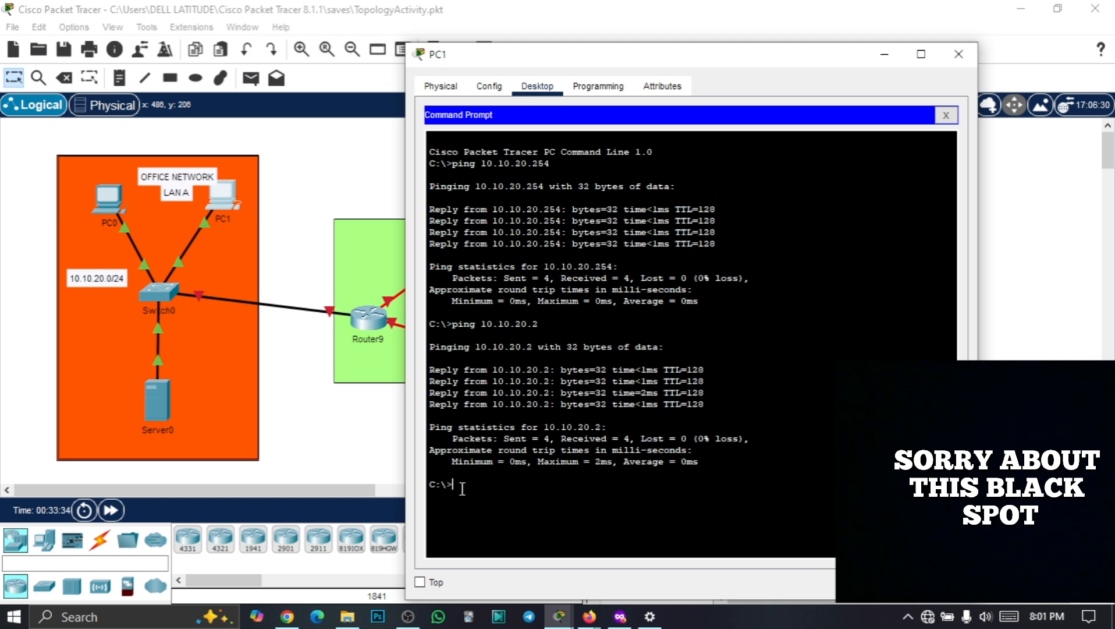
Ping the unassigned address 10.10.20.200 from PC1's command prompt and minimize the PC1 window
{"action": "key", "text": "Up"}
{"action": "key", "text": "Up"}
{"action": "type", "text": "00"}
{"action": "key", "text": "Return"}
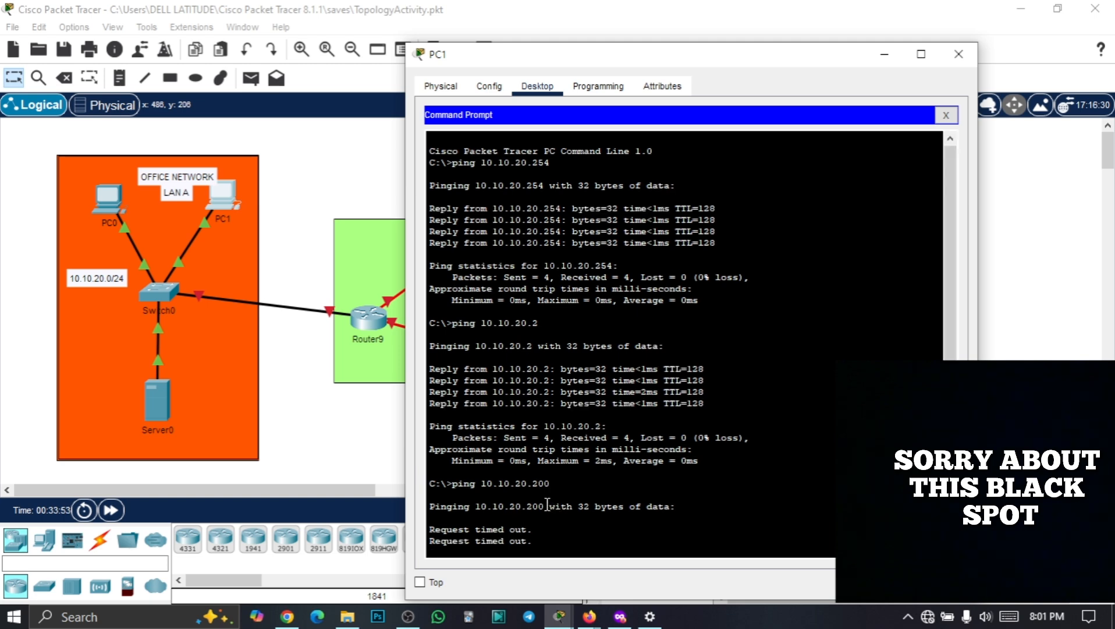
{"action": "left_click_drag", "start_coordinate": [547, 504], "coordinate": [476, 506]}
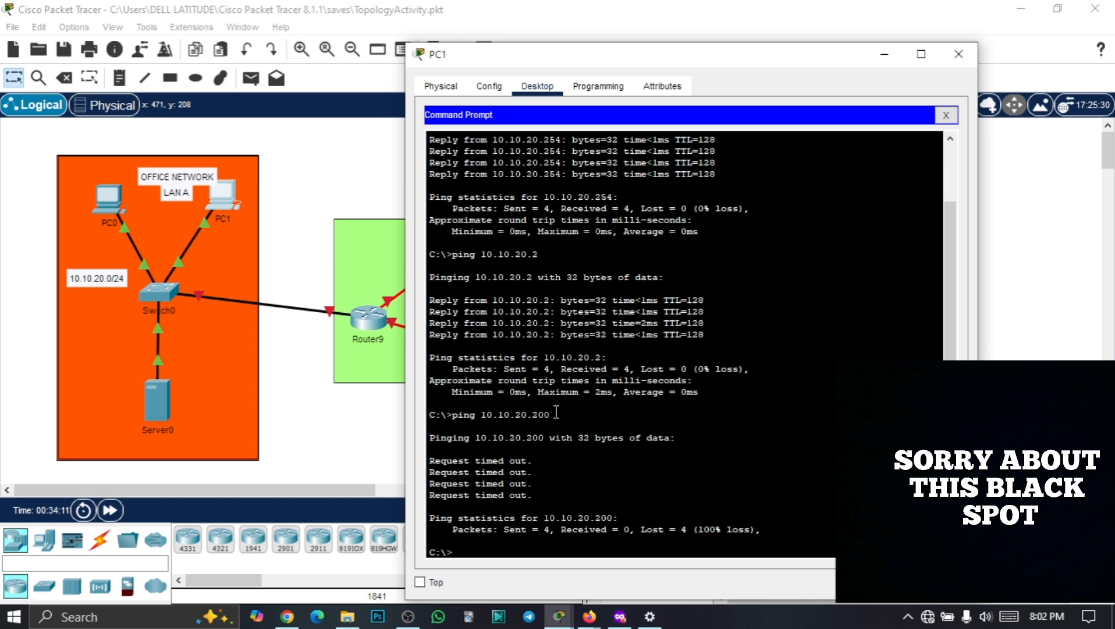
{"action": "mouse_move", "coordinate": [557, 414]}
{"action": "left_mouse_down"}
{"action": "mouse_move", "coordinate": [485, 414]}
{"action": "mouse_move", "coordinate": [547, 414]}
{"action": "mouse_move", "coordinate": [536, 415]}
{"action": "left_mouse_up"}
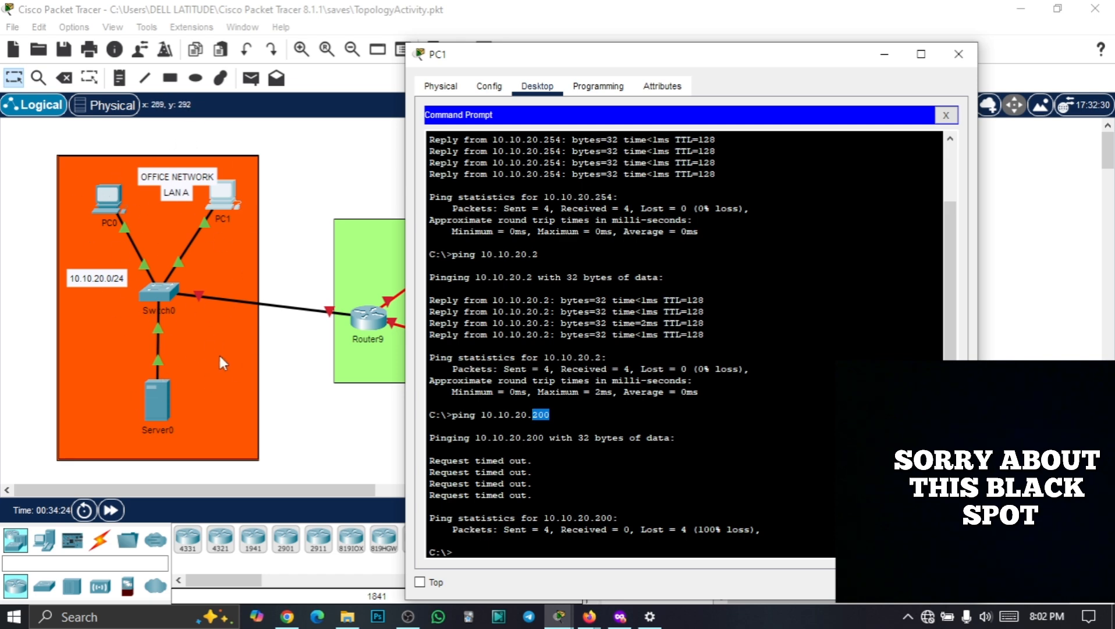
{"action": "left_click", "coordinate": [884, 54]}
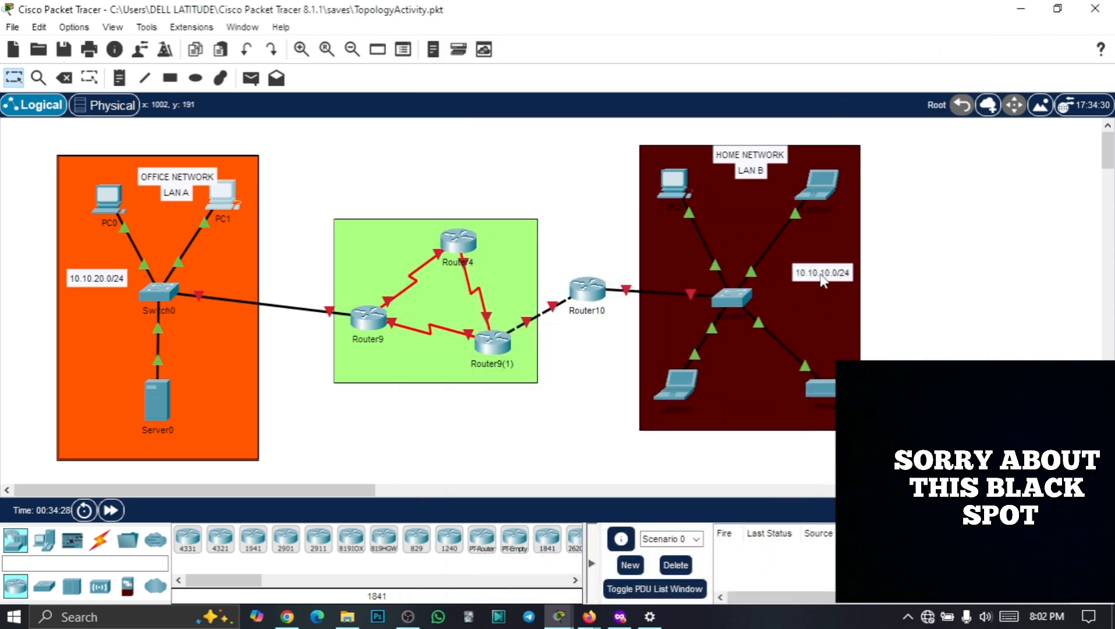
Assign the static IPv4 address 10.10.10.2 to PC2 in the home network
{"action": "left_click", "coordinate": [676, 181]}
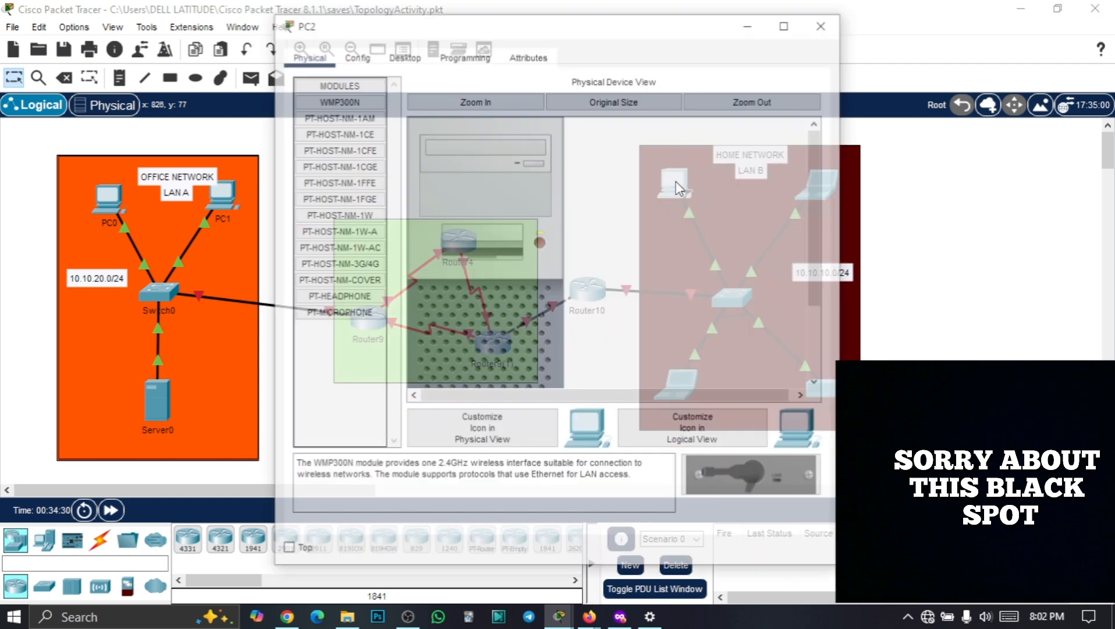
{"action": "left_click_drag", "start_coordinate": [593, 32], "coordinate": [385, 61]}
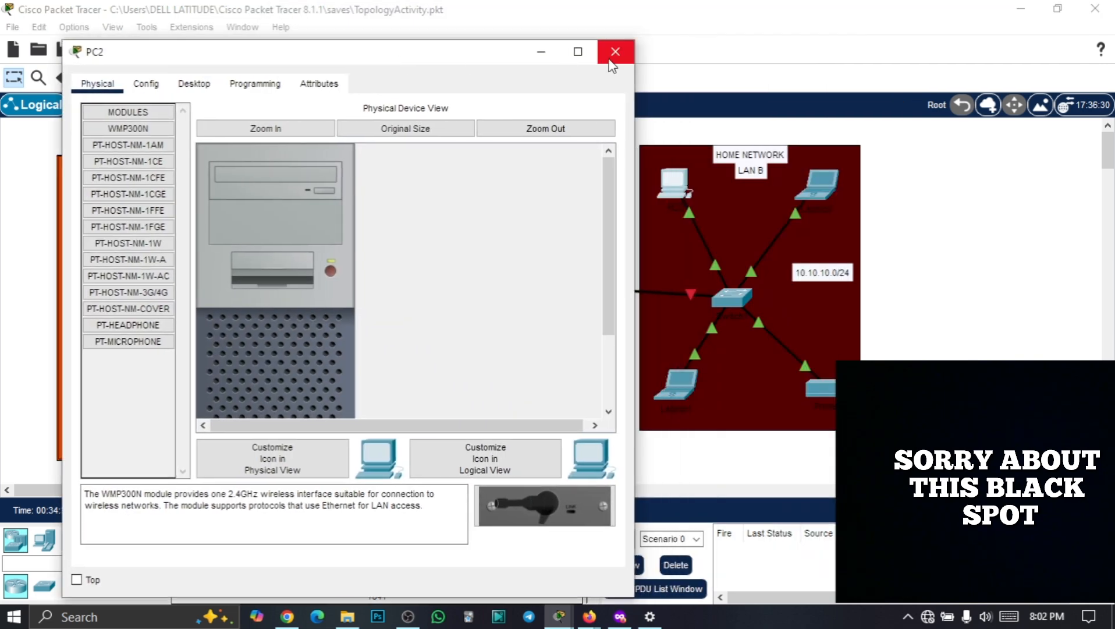
{"action": "left_click_drag", "start_coordinate": [245, 61], "coordinate": [295, 59]}
{"action": "left_click", "coordinate": [251, 87]}
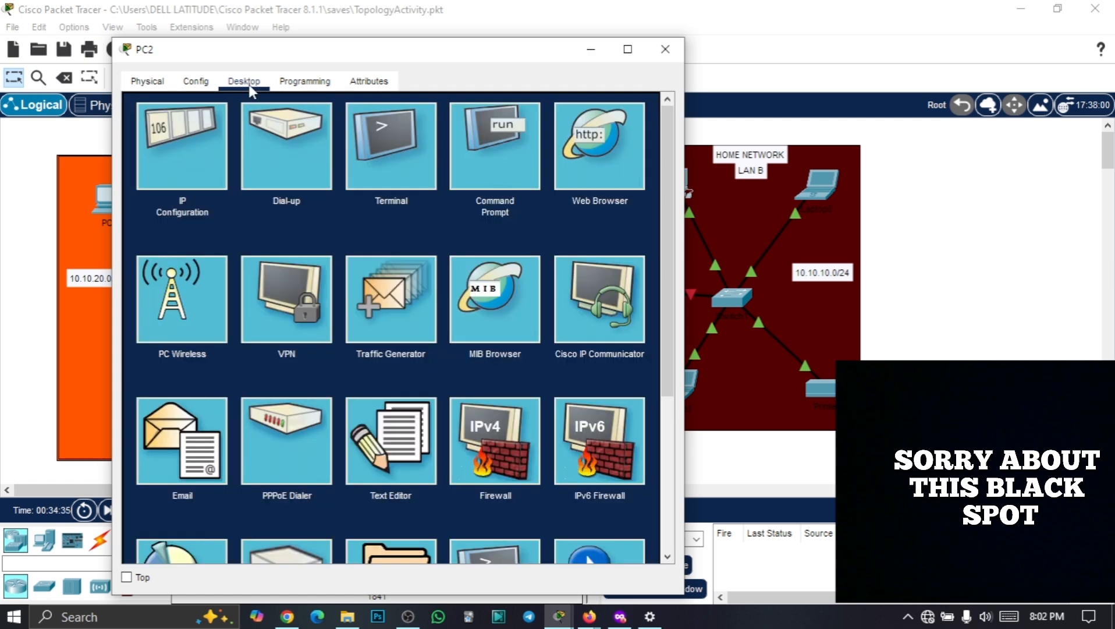
{"action": "left_click", "coordinate": [188, 155]}
{"action": "left_click", "coordinate": [324, 193]}
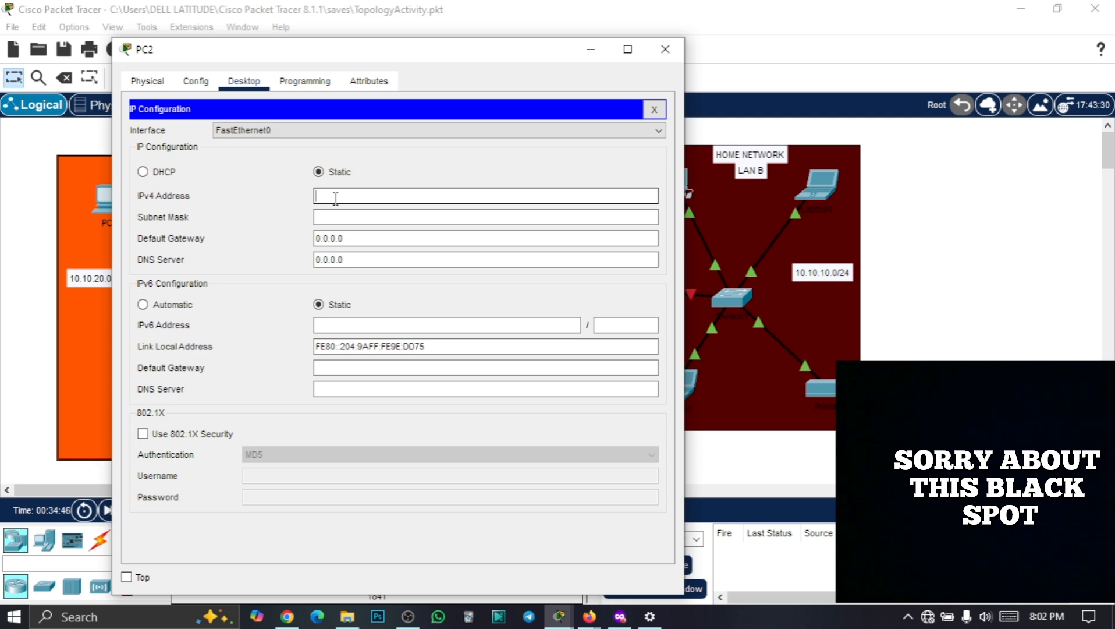
{"action": "type", "text": "10.10.10.2"}
{"action": "left_click_drag", "start_coordinate": [401, 50], "coordinate": [161, 211]}
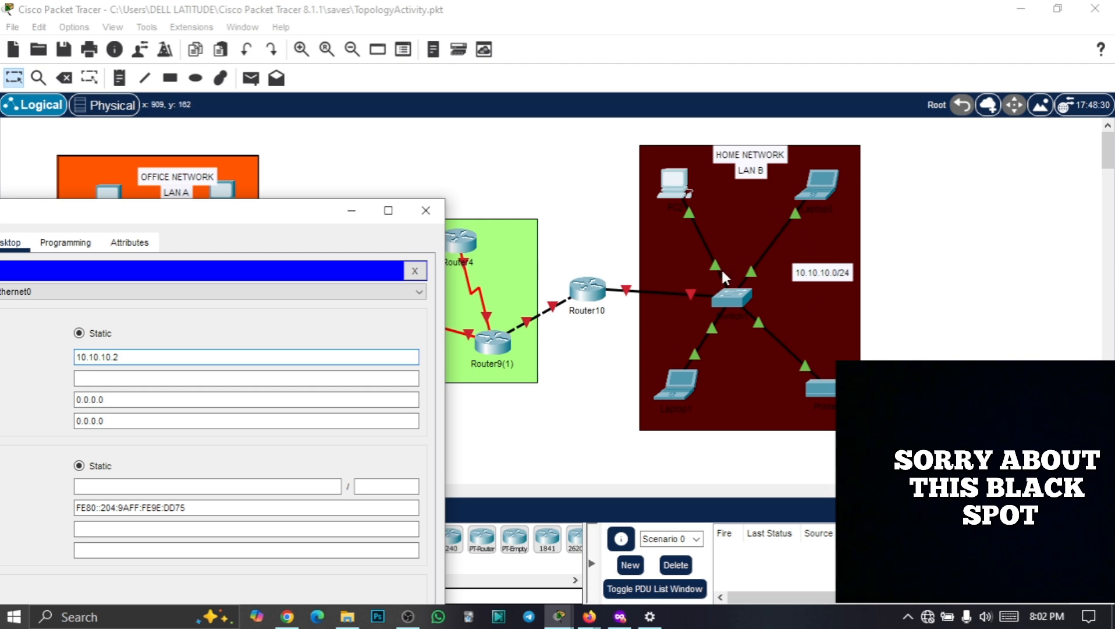
{"action": "left_click_drag", "start_coordinate": [218, 216], "coordinate": [560, 79]}
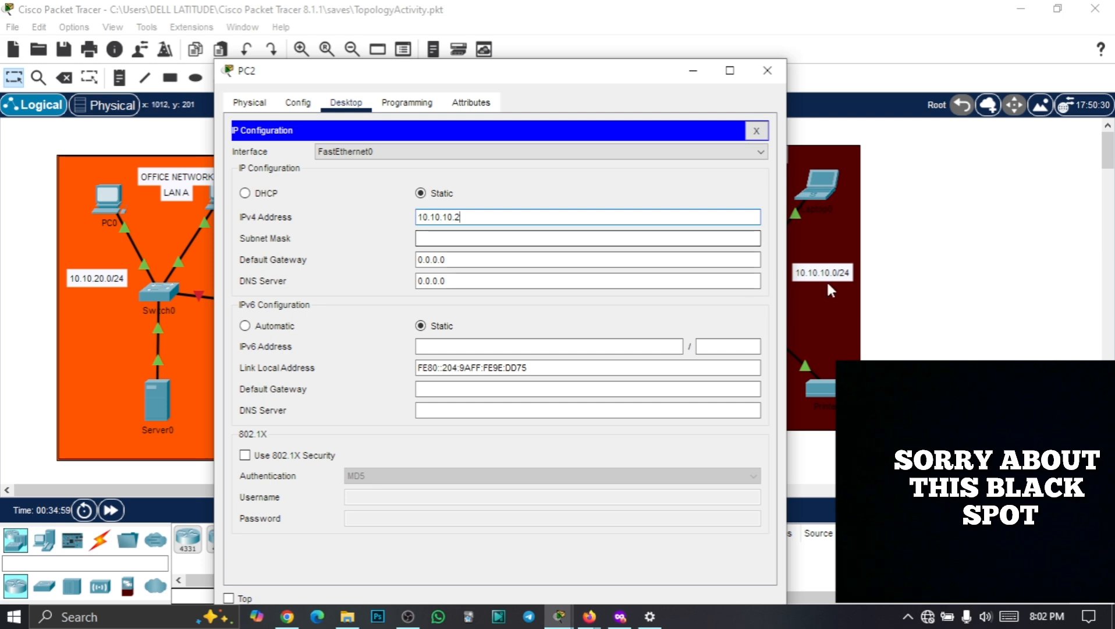
Set PC2's subnet mask to 255.255.255.0 and minimize its configuration window
{"action": "left_click", "coordinate": [480, 238]}
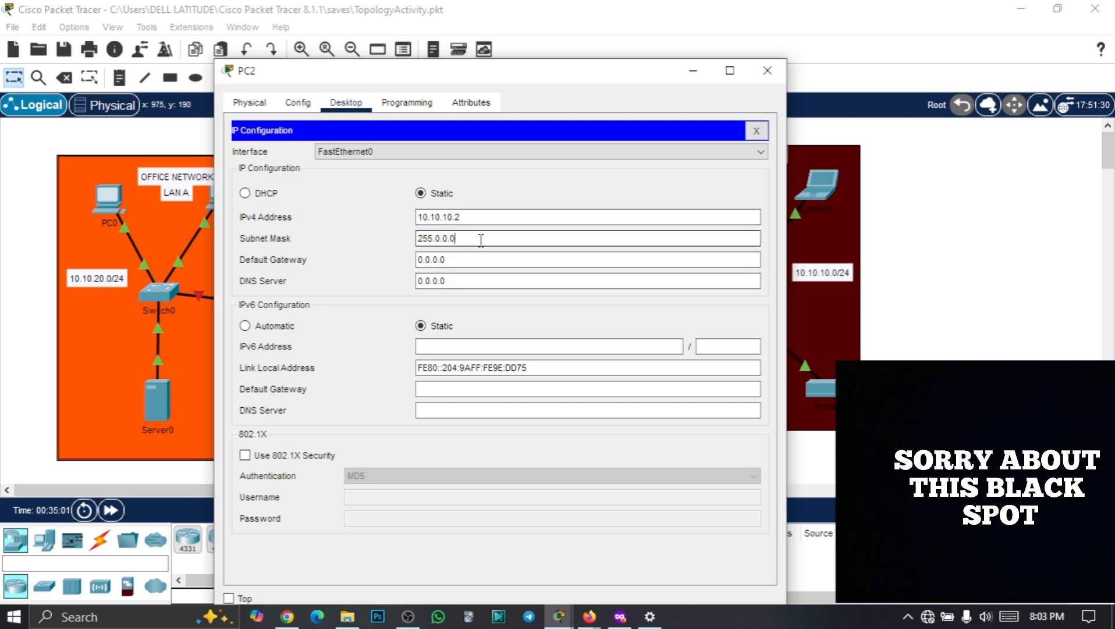
{"action": "left_click_drag", "start_coordinate": [480, 239], "coordinate": [406, 240]}
{"action": "type", "text": "2"}
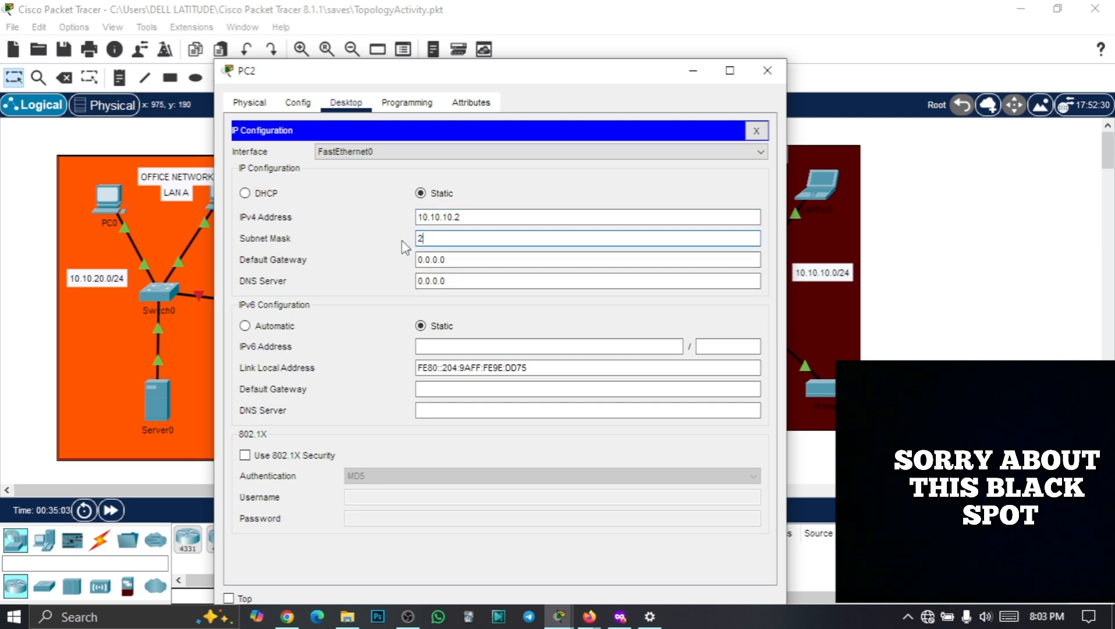
{"action": "type", "text": "55.255.255.0"}
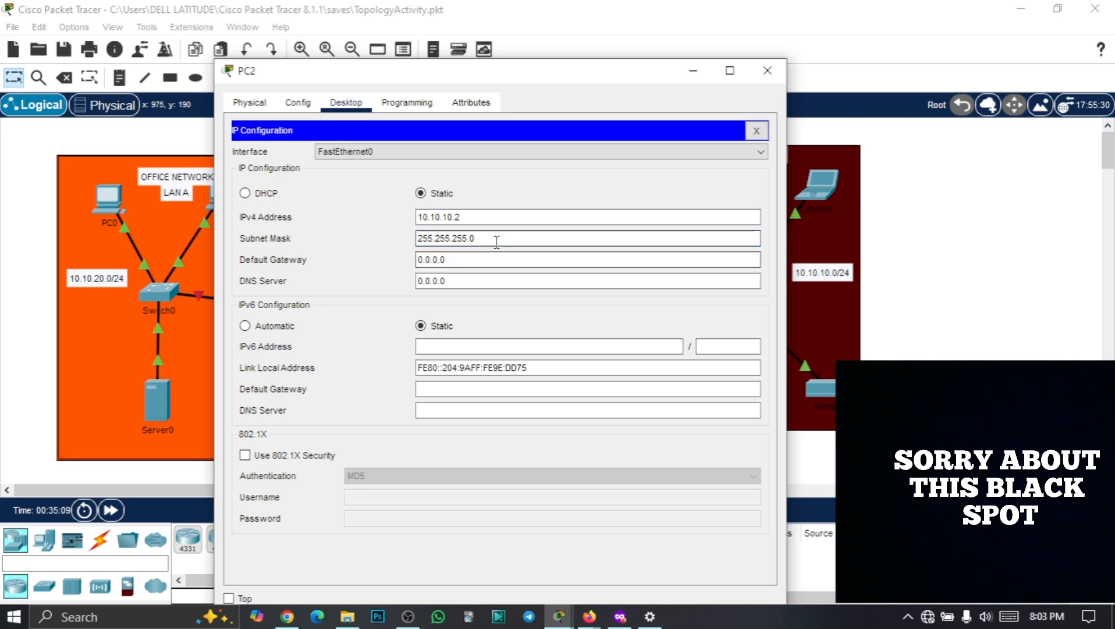
{"action": "left_click_drag", "start_coordinate": [489, 238], "coordinate": [401, 239]}
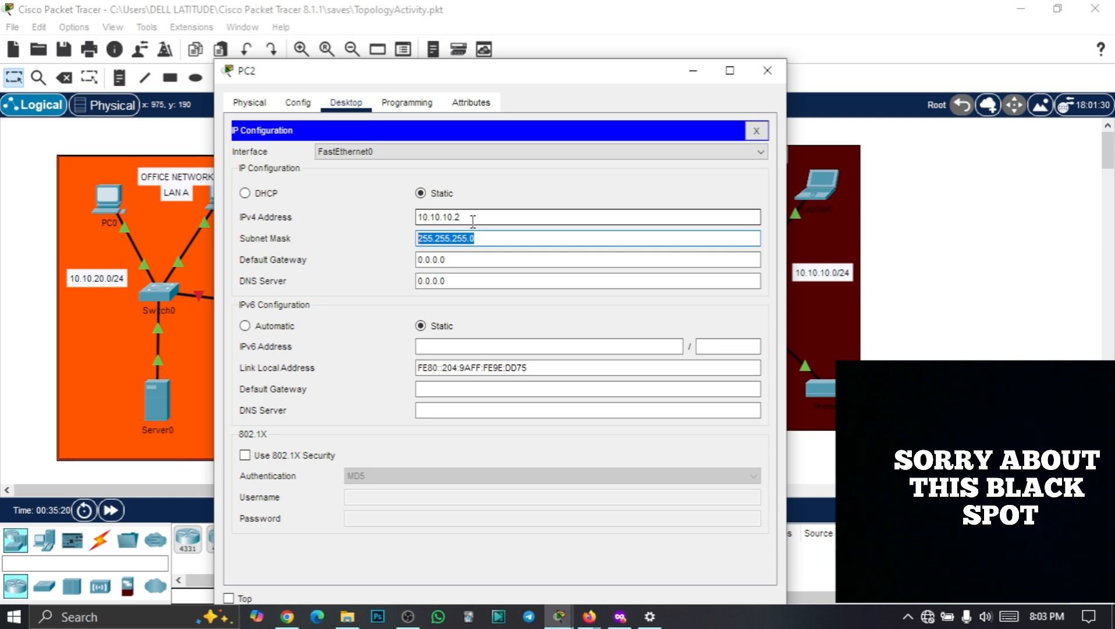
{"action": "left_click_drag", "start_coordinate": [506, 70], "coordinate": [372, 70]}
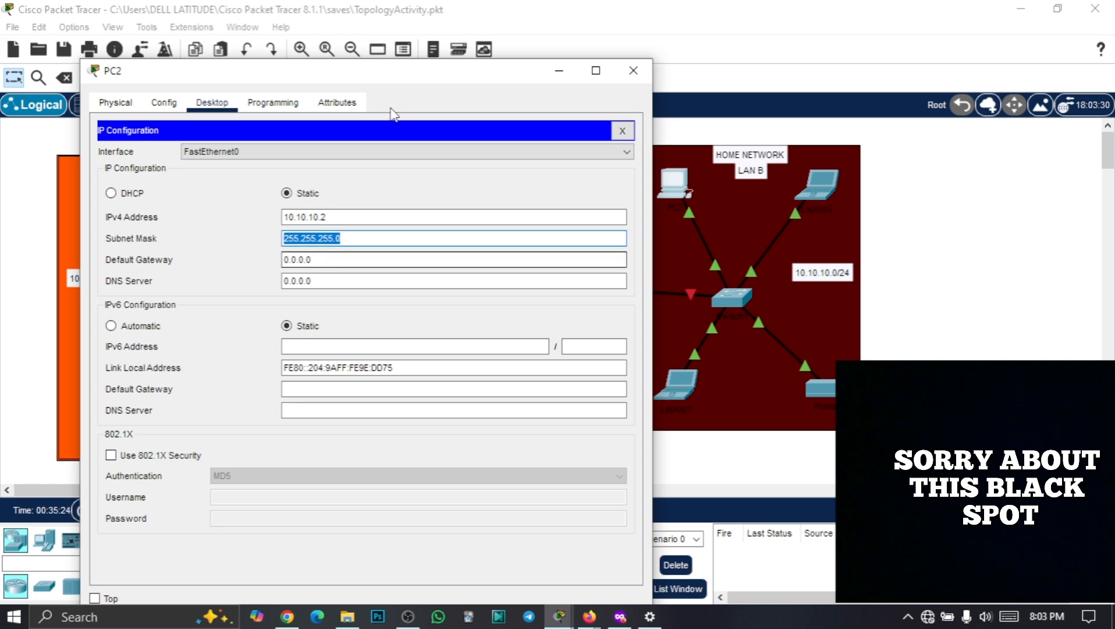
{"action": "left_click_drag", "start_coordinate": [411, 70], "coordinate": [323, 74]}
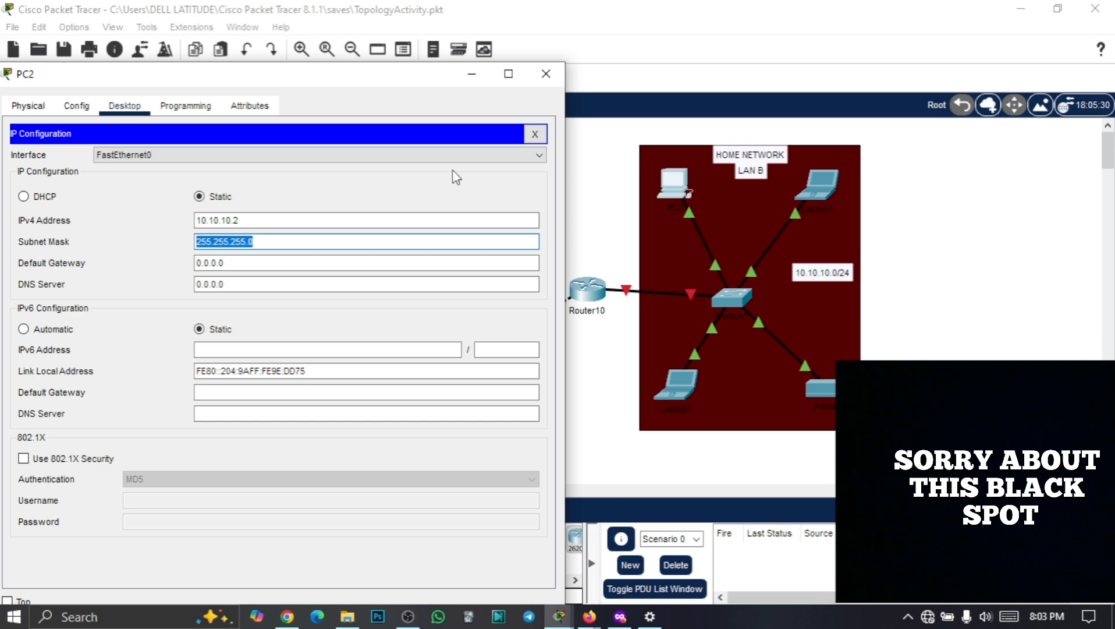
{"action": "left_click_drag", "start_coordinate": [313, 74], "coordinate": [444, 73]}
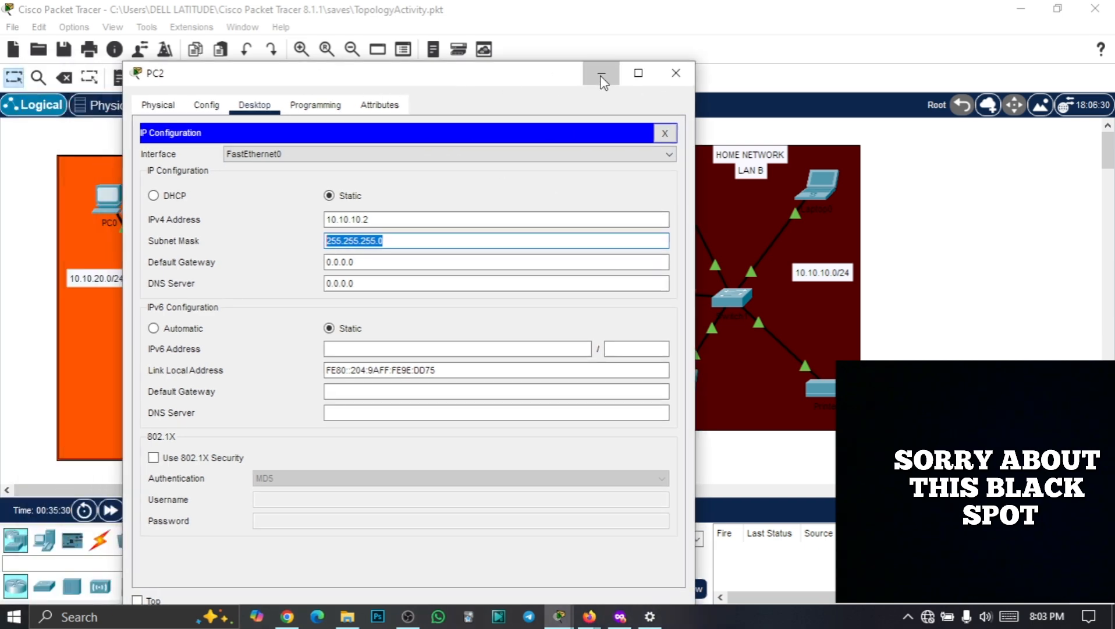
{"action": "left_click", "coordinate": [601, 75]}
Assign the static IPv4 address 10.10.10.3 to Laptop0 in the home network
{"action": "left_click", "coordinate": [829, 188]}
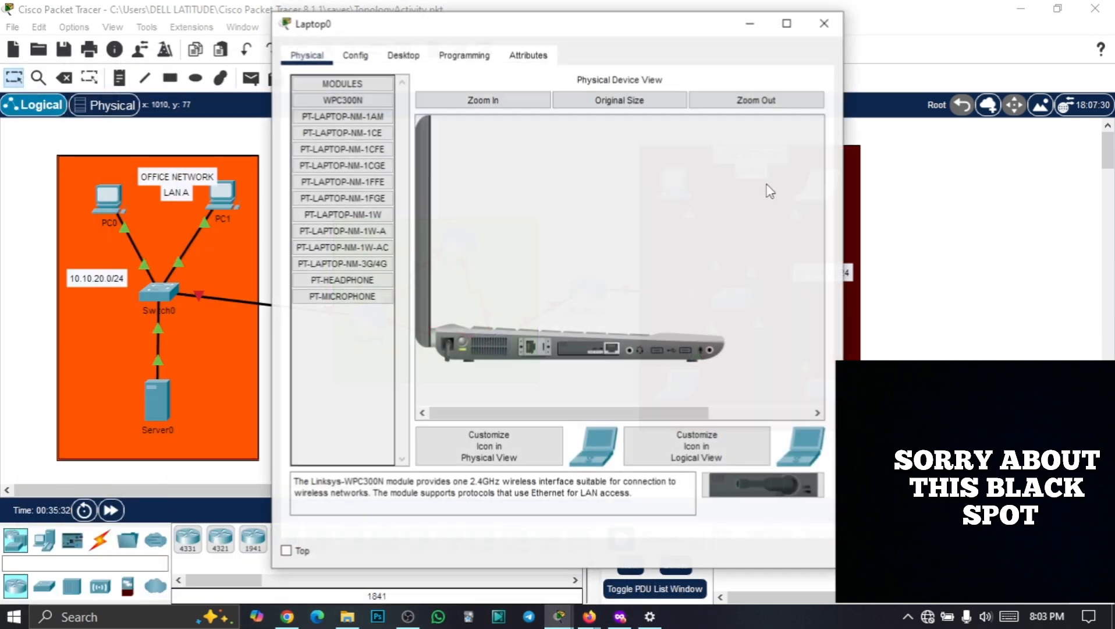
{"action": "left_click", "coordinate": [403, 61]}
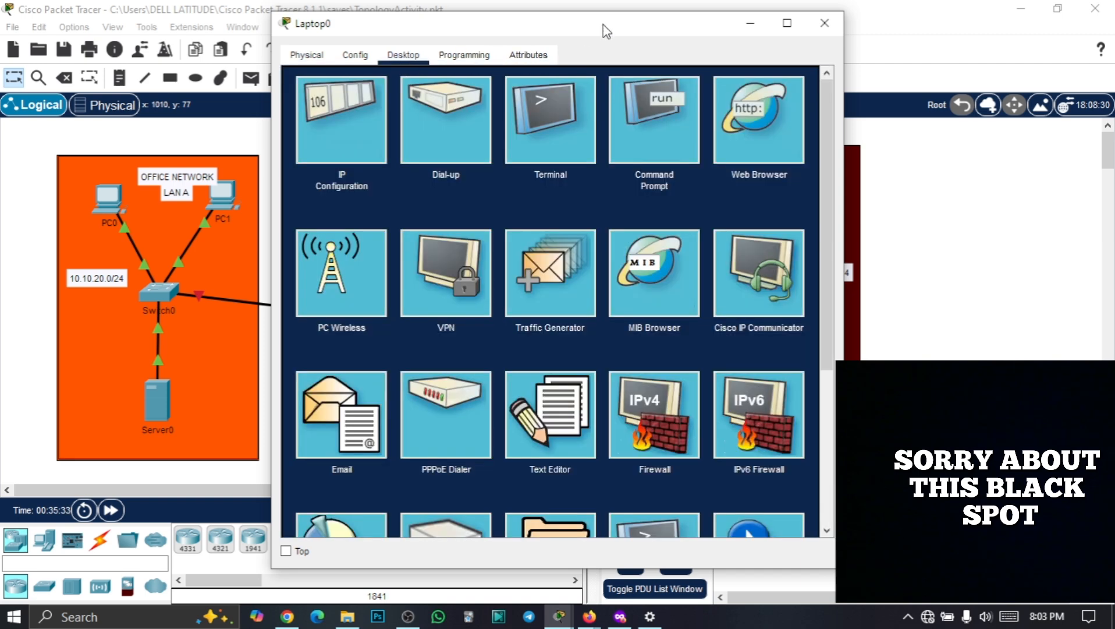
{"action": "left_click_drag", "start_coordinate": [607, 24], "coordinate": [400, 46]}
{"action": "left_click", "coordinate": [129, 163]}
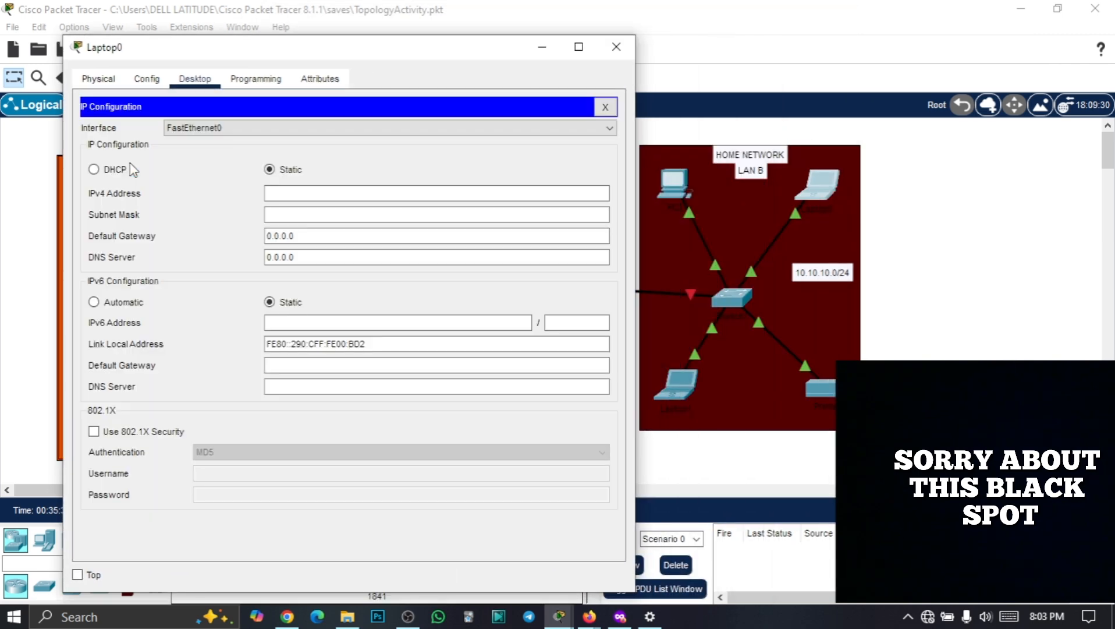
{"action": "left_click", "coordinate": [290, 194]}
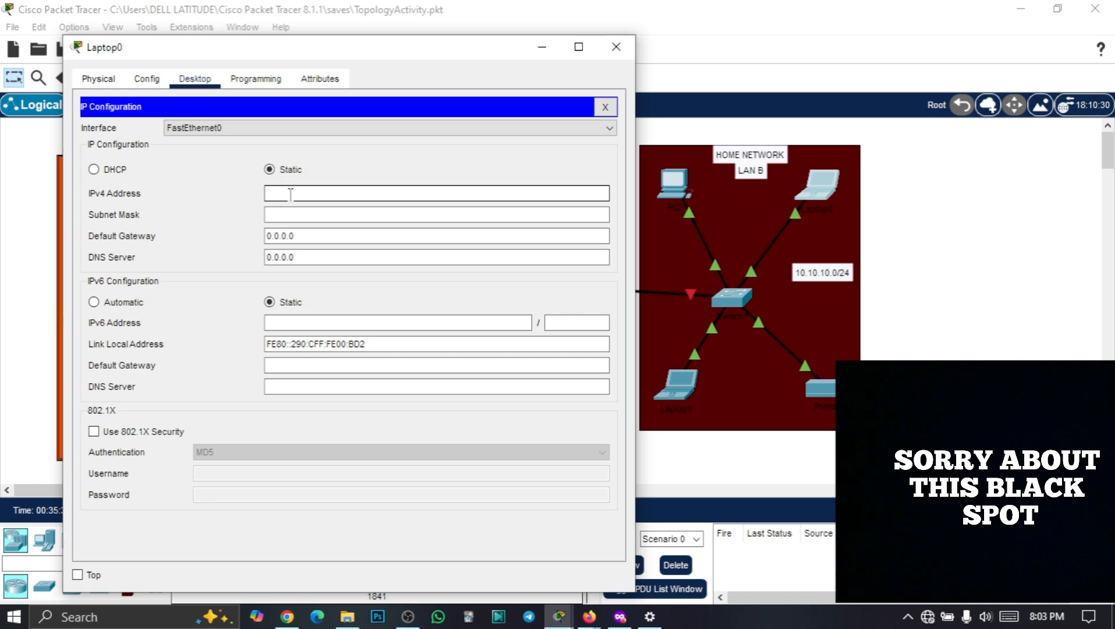
{"action": "type", "text": "10"}
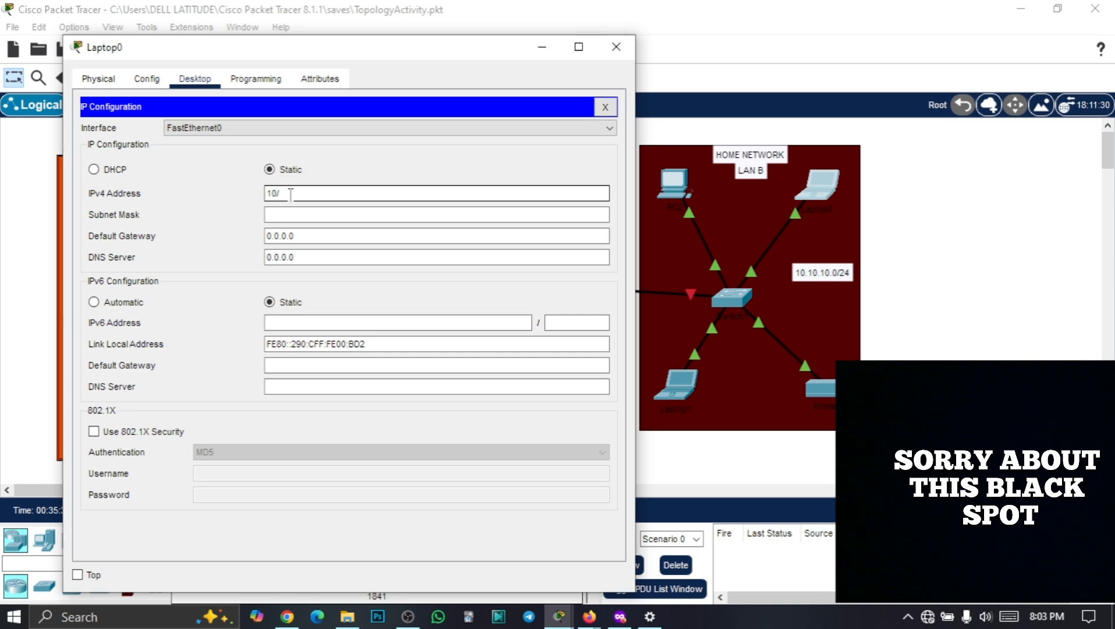
{"action": "key", "text": "BackSpace"}
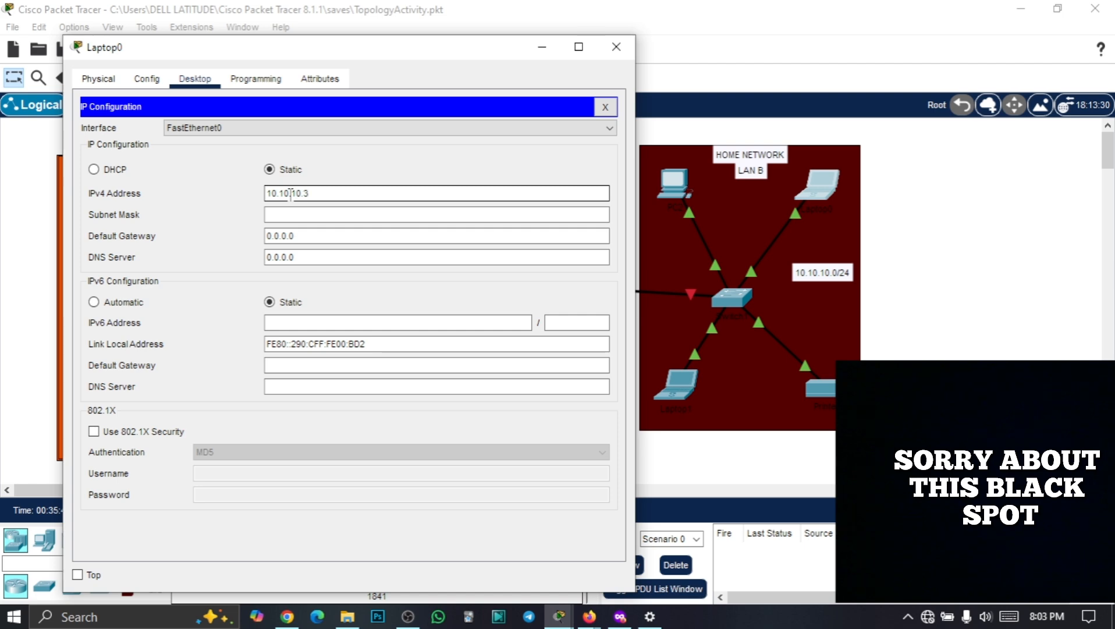
Set Laptop0's subnet mask to 255.255.255.0 and close its configuration window
{"action": "left_click", "coordinate": [316, 215]}
{"action": "left_click_drag", "start_coordinate": [316, 214], "coordinate": [254, 217]}
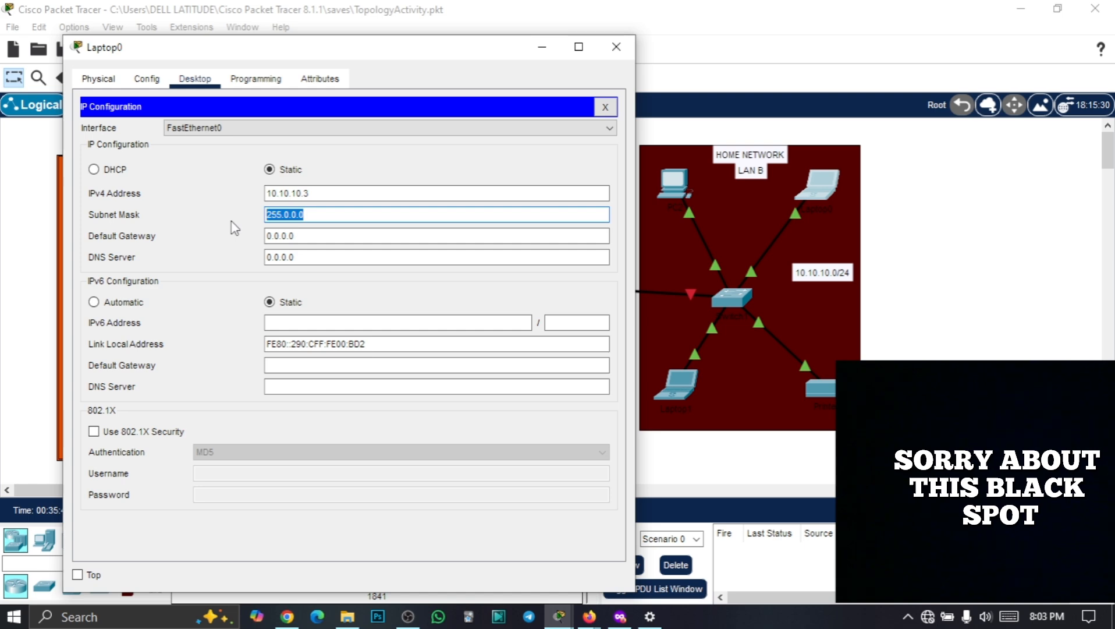
{"action": "type", "text": "255.255.255."}
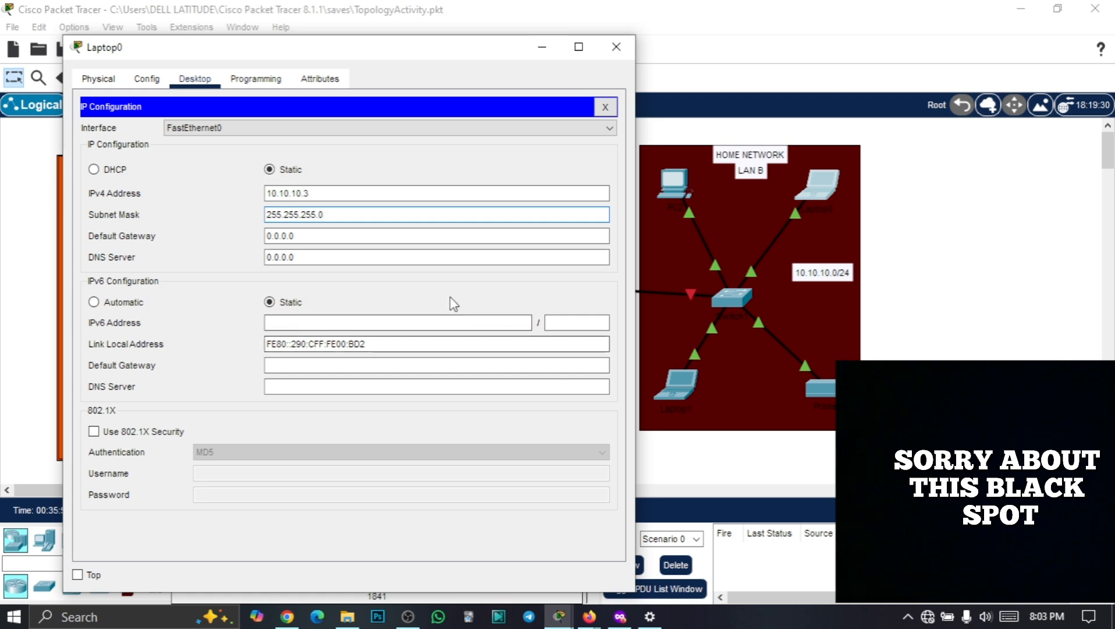
{"action": "left_click", "coordinate": [617, 47]}
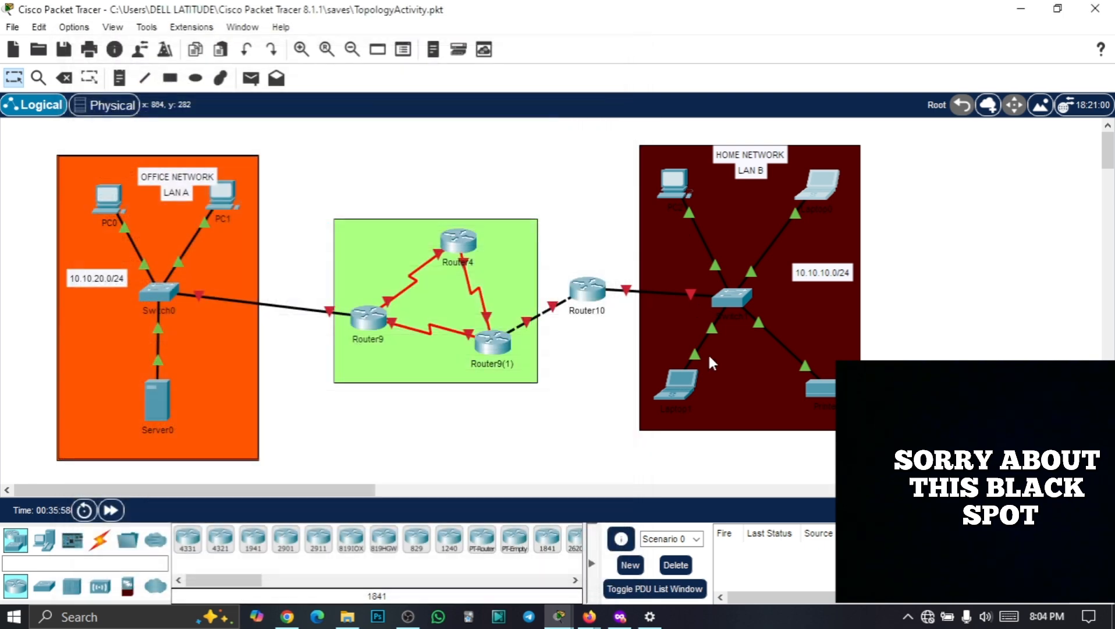
Assign the static IPv4 address 10.10.10.4 to Laptop1 in the home network
{"action": "left_click", "coordinate": [669, 389]}
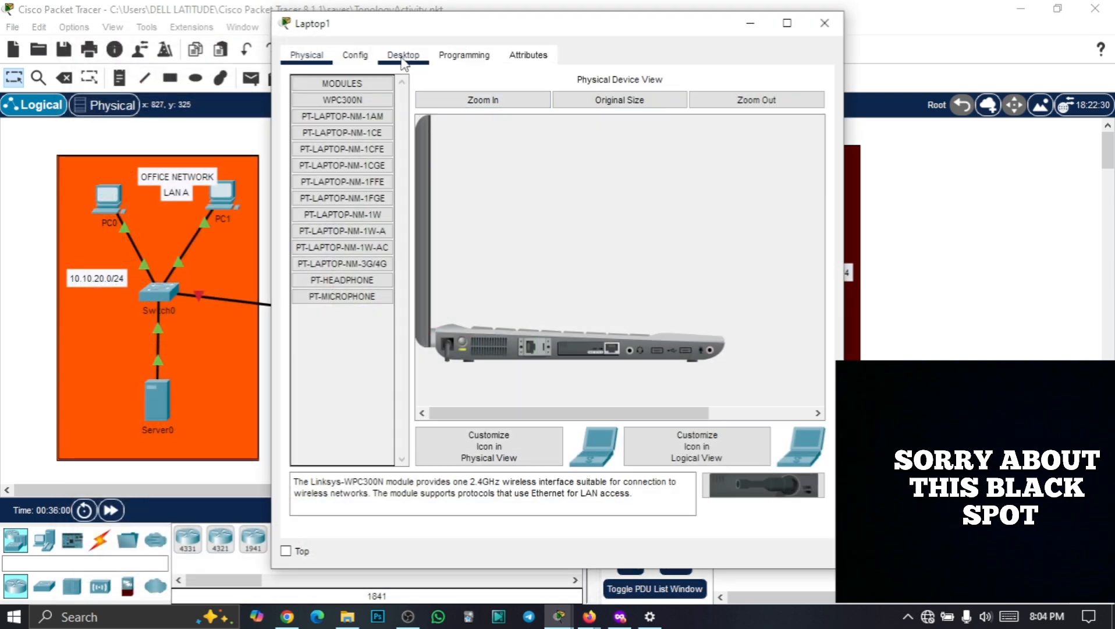
{"action": "left_click", "coordinate": [402, 60]}
{"action": "left_click", "coordinate": [366, 117]}
{"action": "left_click", "coordinate": [498, 169]}
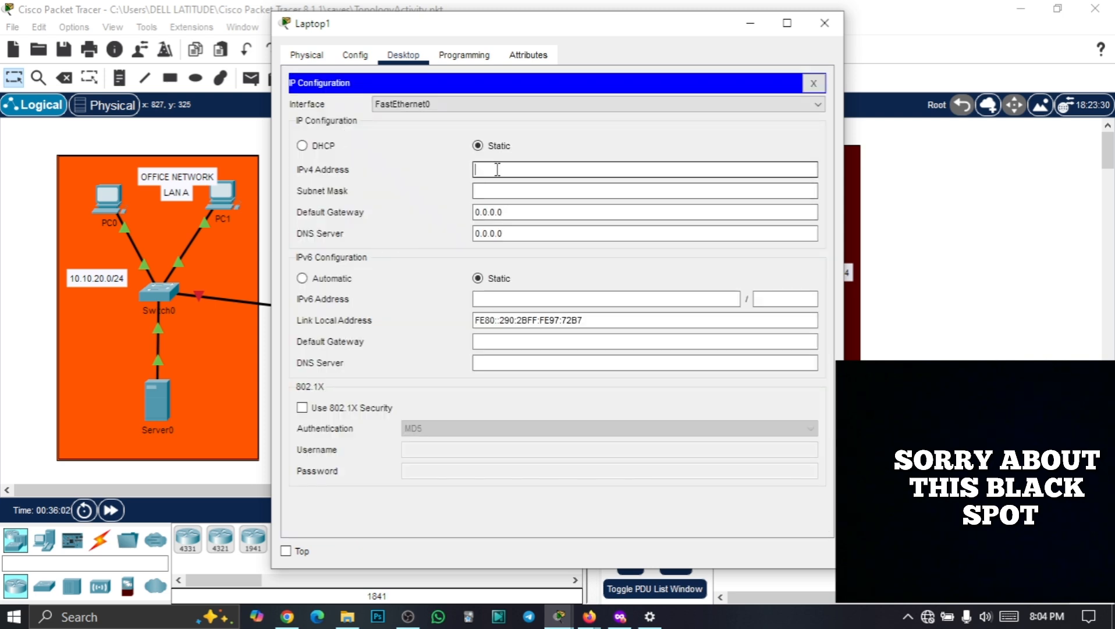
{"action": "type", "text": "10.10.10.4"}
{"action": "left_click_drag", "start_coordinate": [530, 24], "coordinate": [309, 54]}
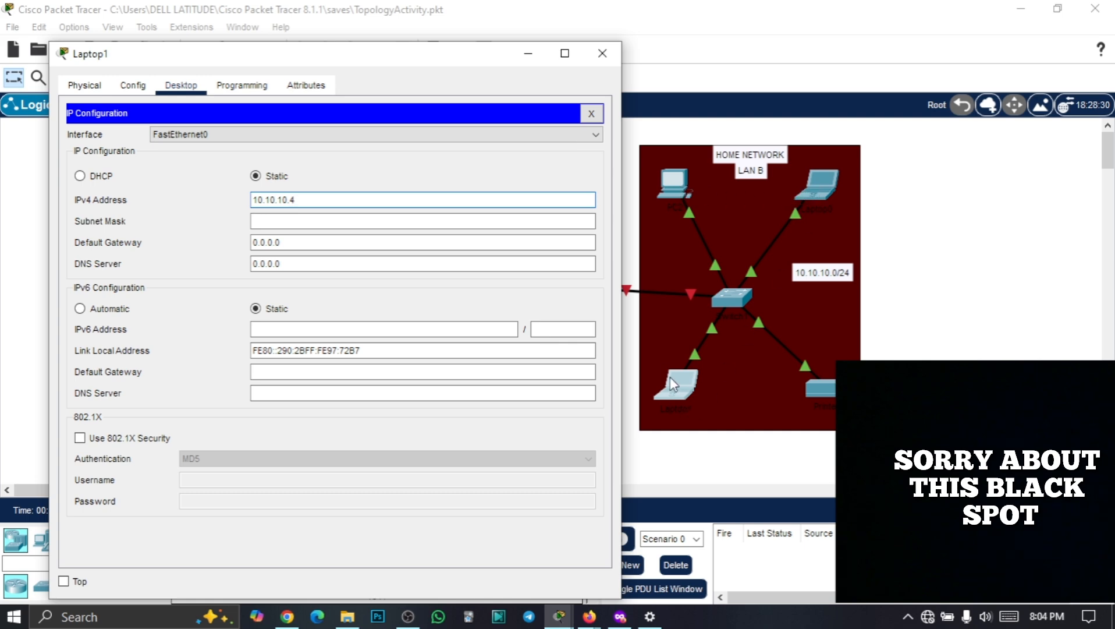
Set Laptop1's subnet mask to 255.255.255.0 and close its configuration window
{"action": "left_click", "coordinate": [287, 220]}
{"action": "left_click_drag", "start_coordinate": [286, 220], "coordinate": [231, 220]}
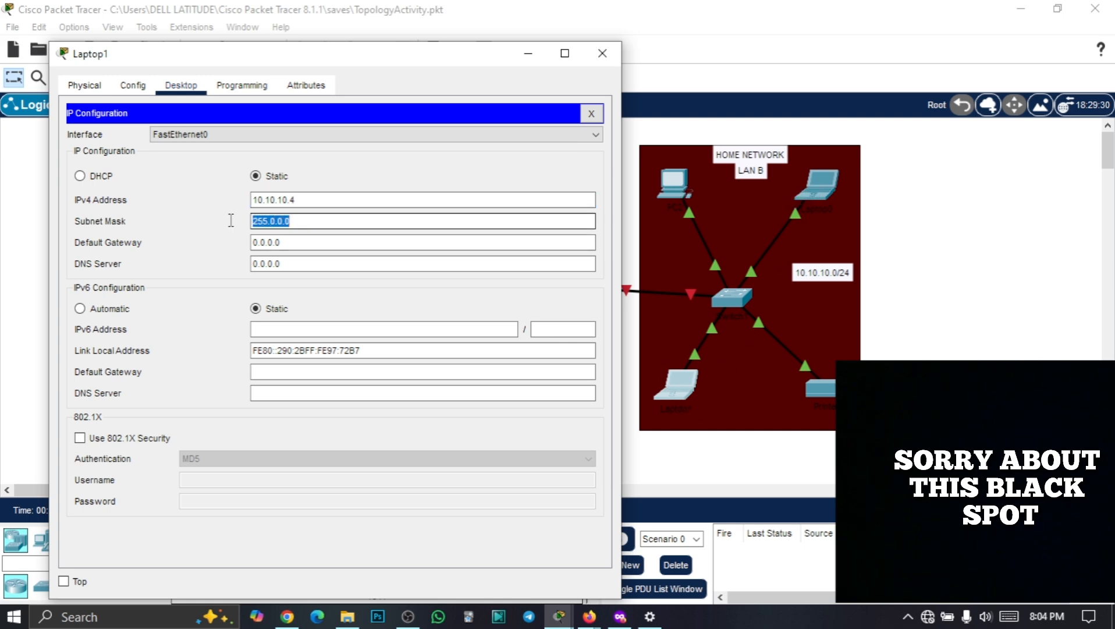
{"action": "type", "text": "255."}
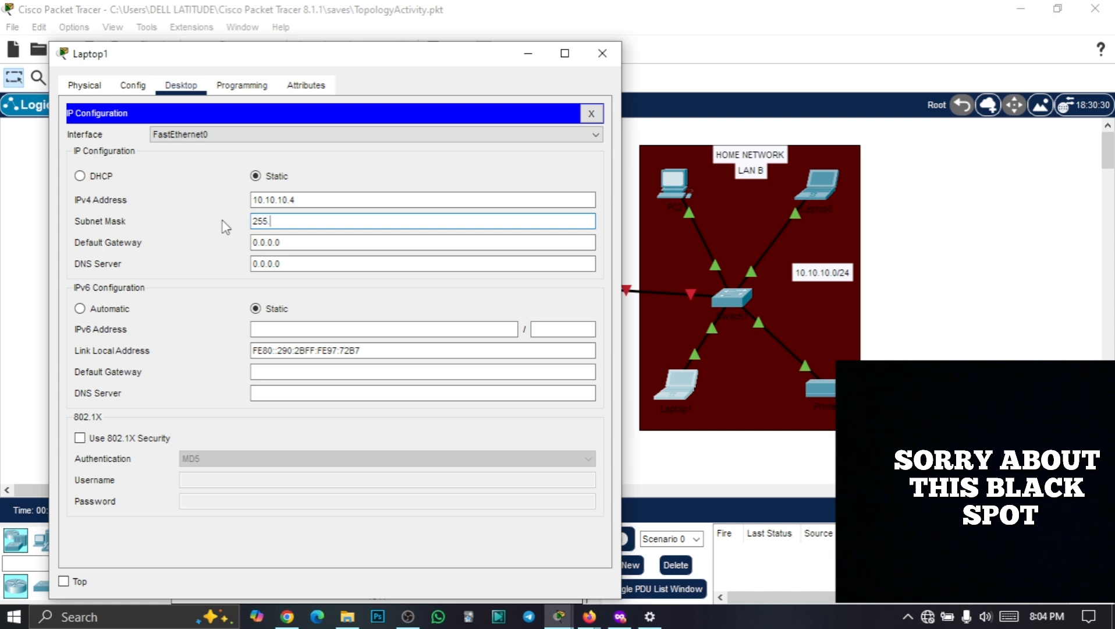
{"action": "type", "text": "255.0"}
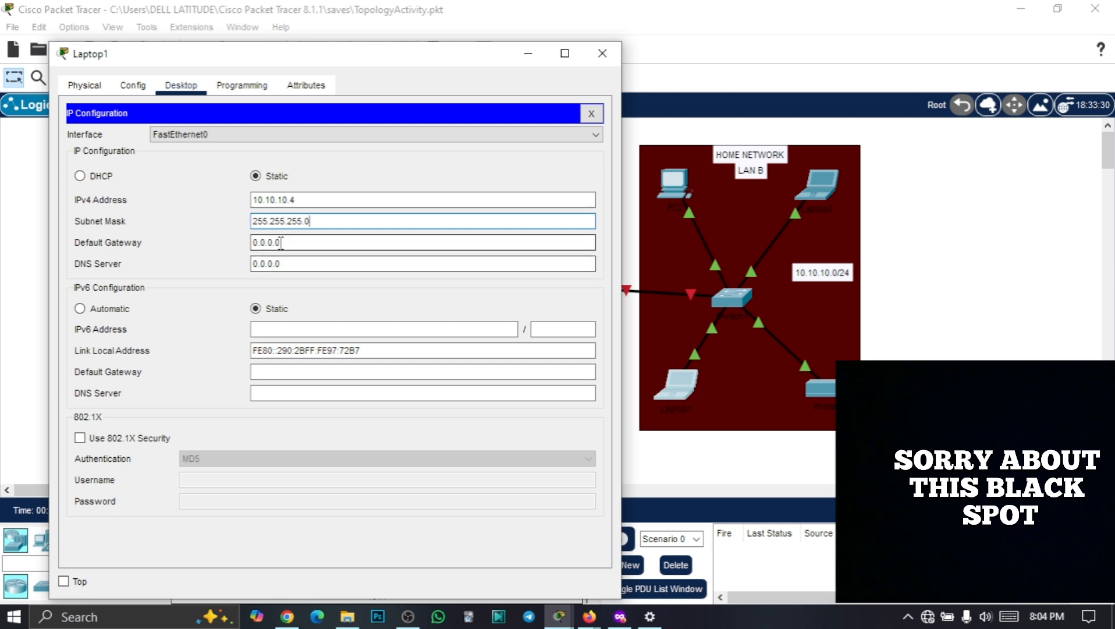
{"action": "left_click", "coordinate": [603, 56]}
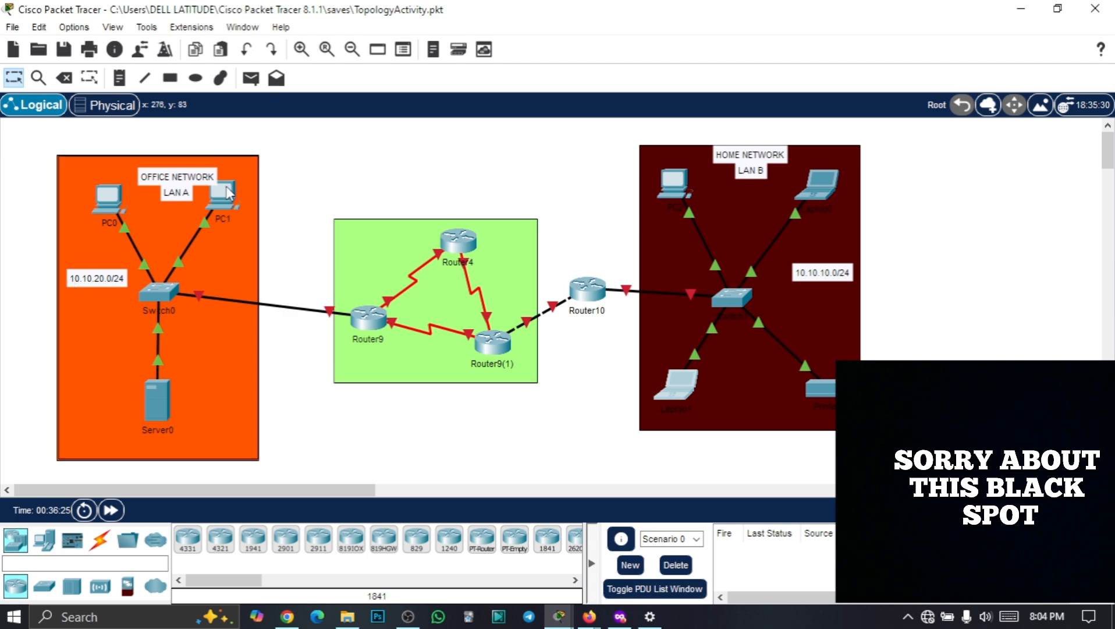
Add host address notes in the office network: .2 beside PC0, .3 beside PC1 and .254 beside Server0
{"action": "left_click", "coordinate": [121, 78]}
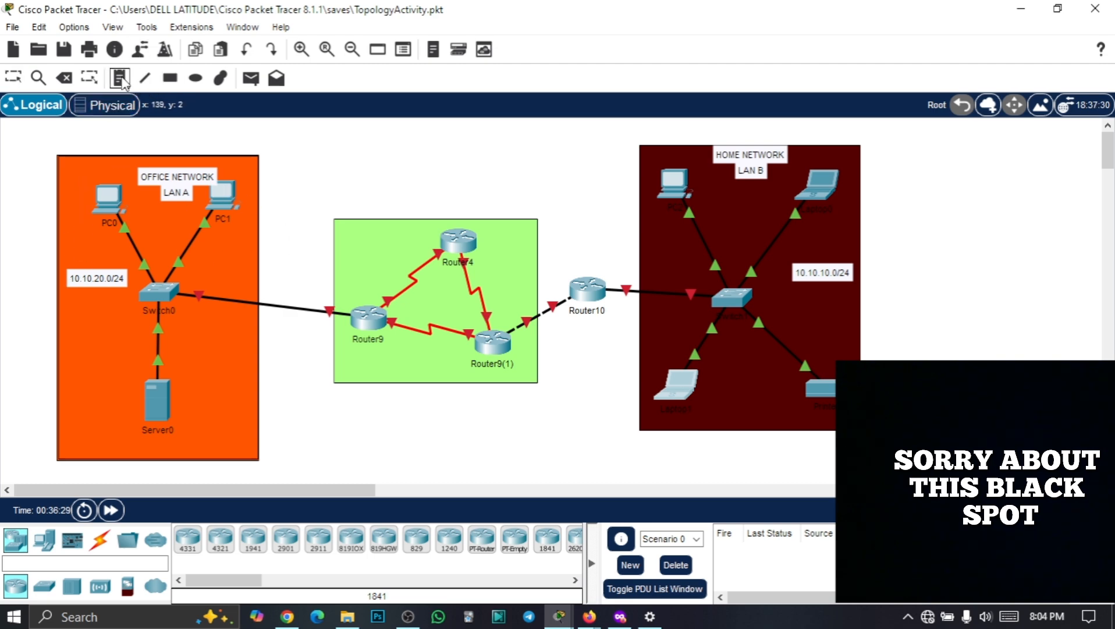
{"action": "left_click", "coordinate": [85, 223]}
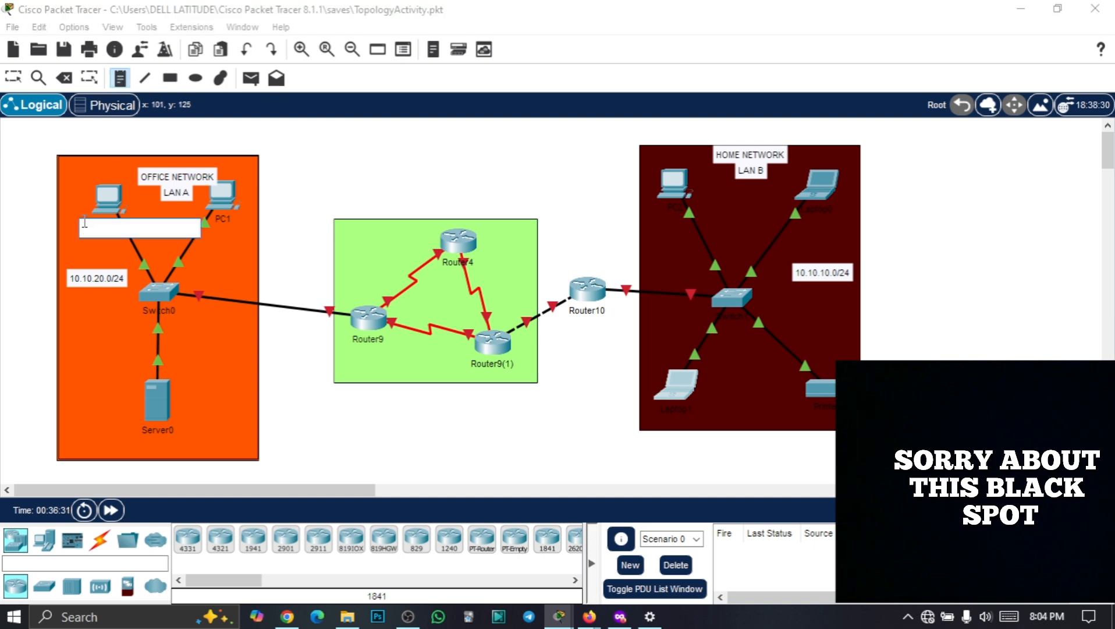
{"action": "type", "text": ".2"}
{"action": "left_click", "coordinate": [49, 152]}
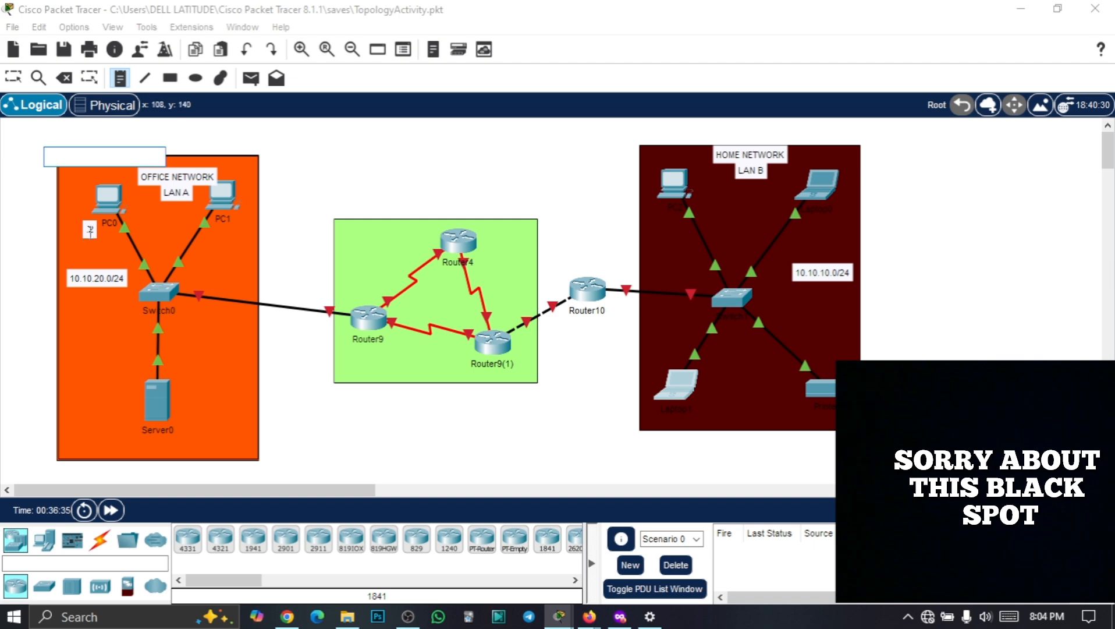
{"action": "left_click", "coordinate": [231, 220]}
{"action": "type", "text": "."}
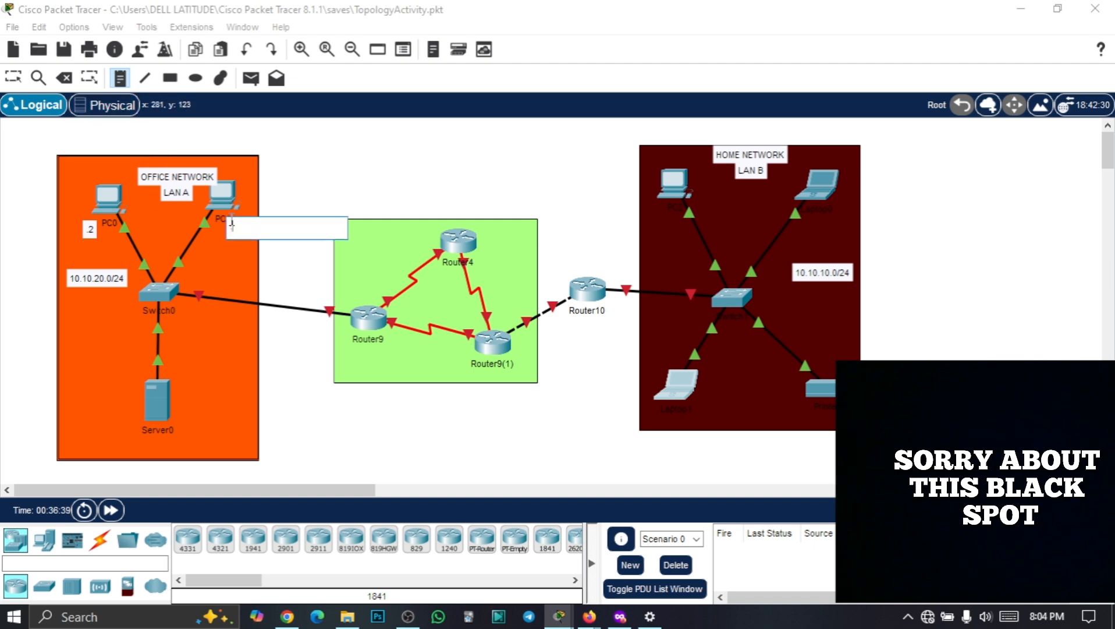
{"action": "type", "text": "3"}
{"action": "left_click", "coordinate": [175, 400]}
{"action": "type", "text": "."}
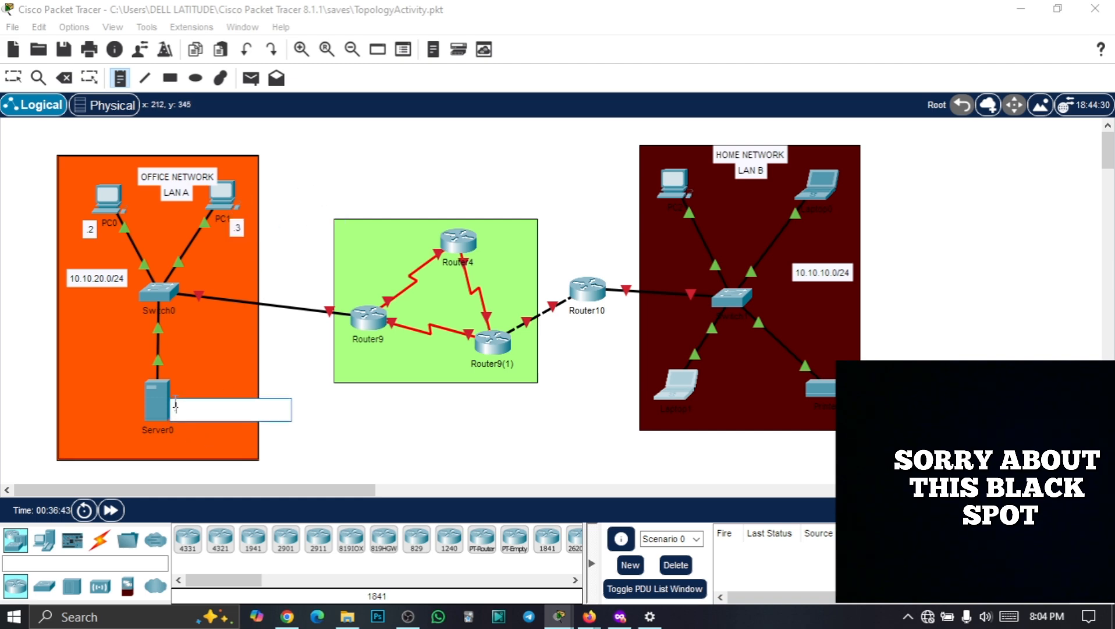
{"action": "type", "text": "254"}
Add host address notes in the home network: .2 beside PC2, .3 beside Laptop0 and .4 beside Laptop1, and return to selection mode
{"action": "left_click", "coordinate": [651, 210]}
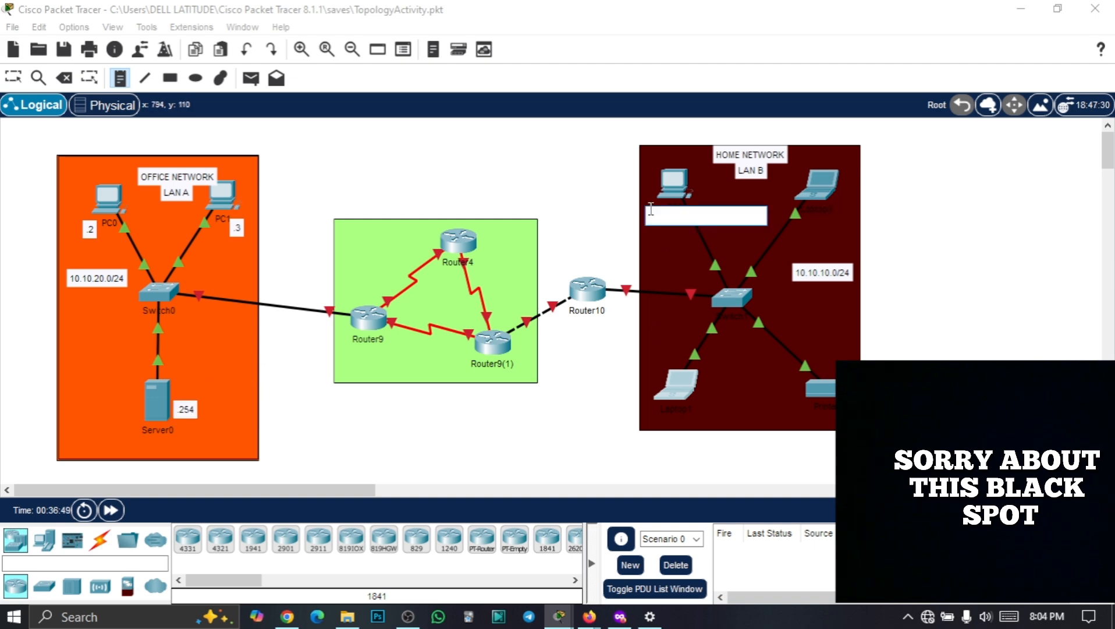
{"action": "type", "text": ".2"}
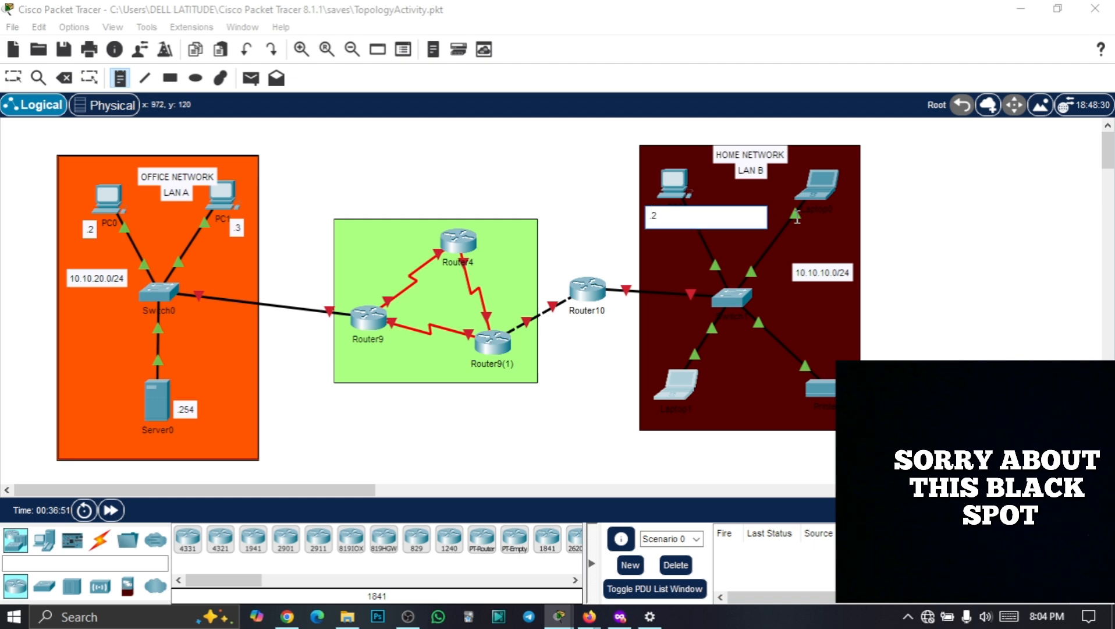
{"action": "left_click", "coordinate": [839, 212]}
{"action": "type", "text": "."}
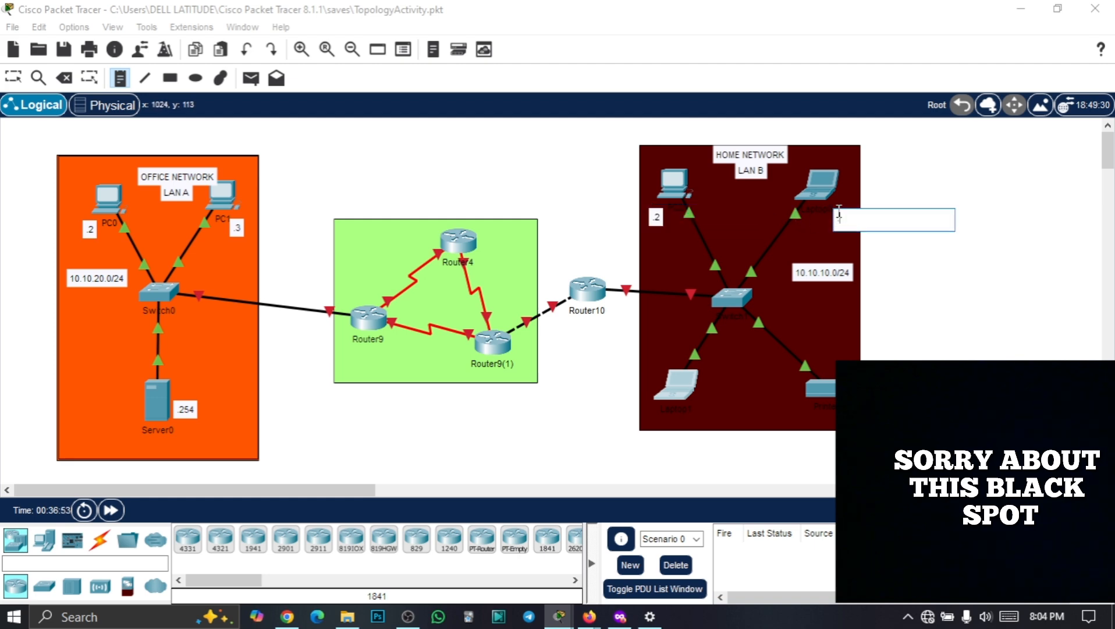
{"action": "type", "text": "3"}
{"action": "left_click", "coordinate": [702, 398]}
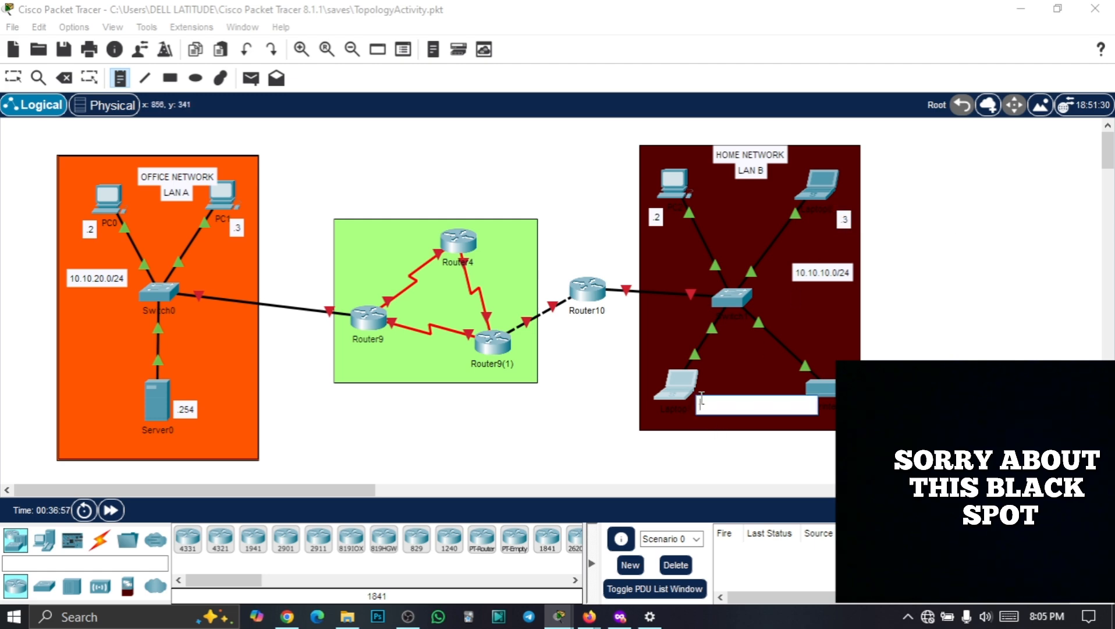
{"action": "type", "text": ".4"}
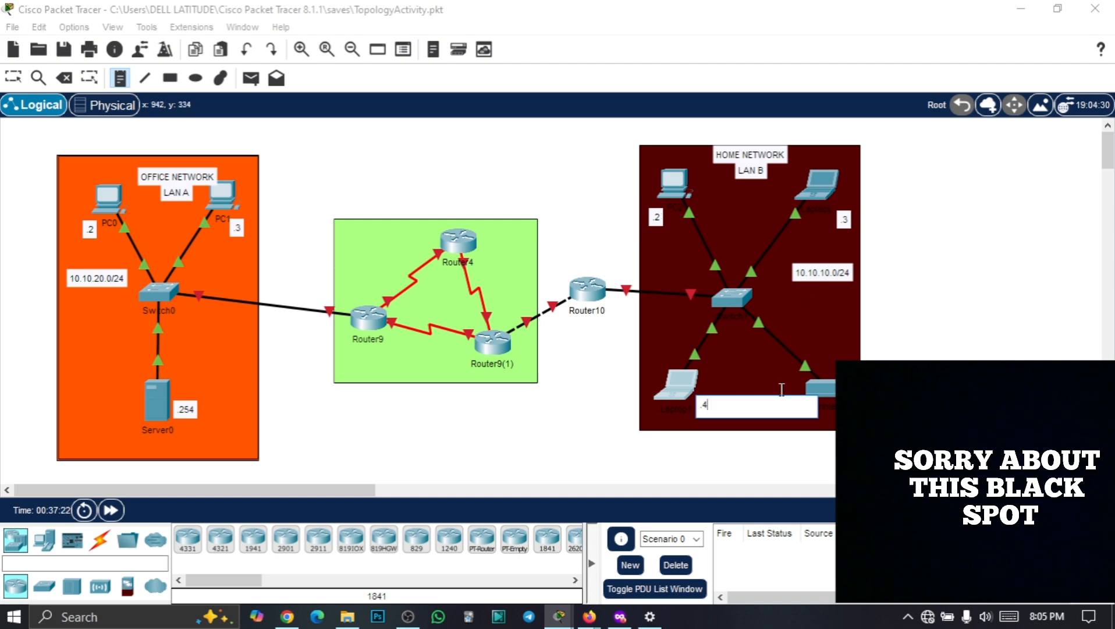
{"action": "left_click", "coordinate": [841, 359]}
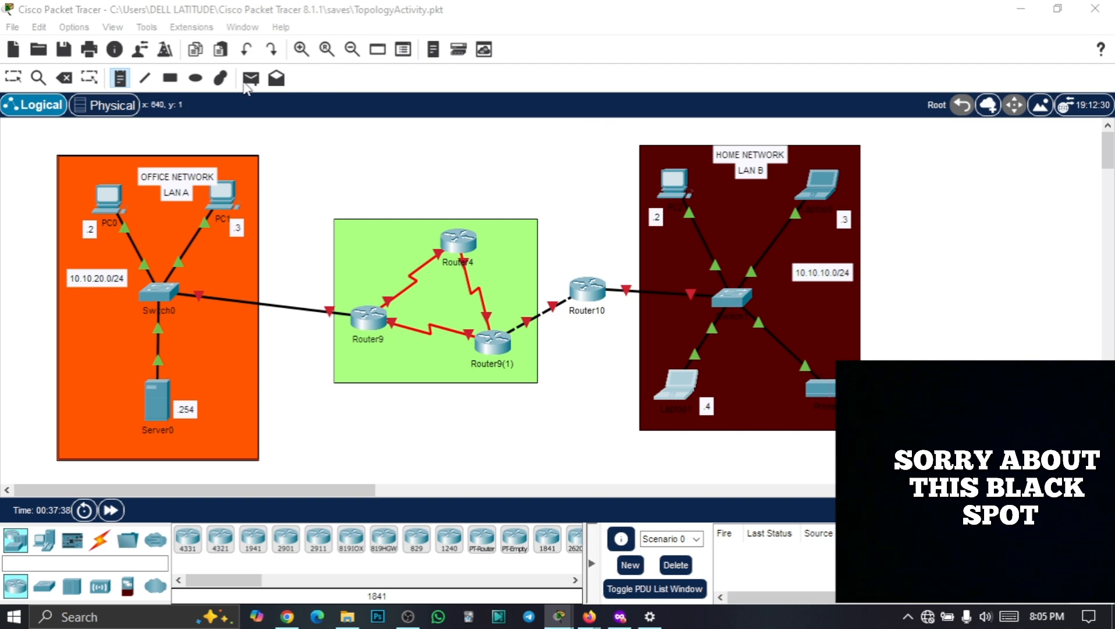
{"action": "left_click", "coordinate": [13, 76]}
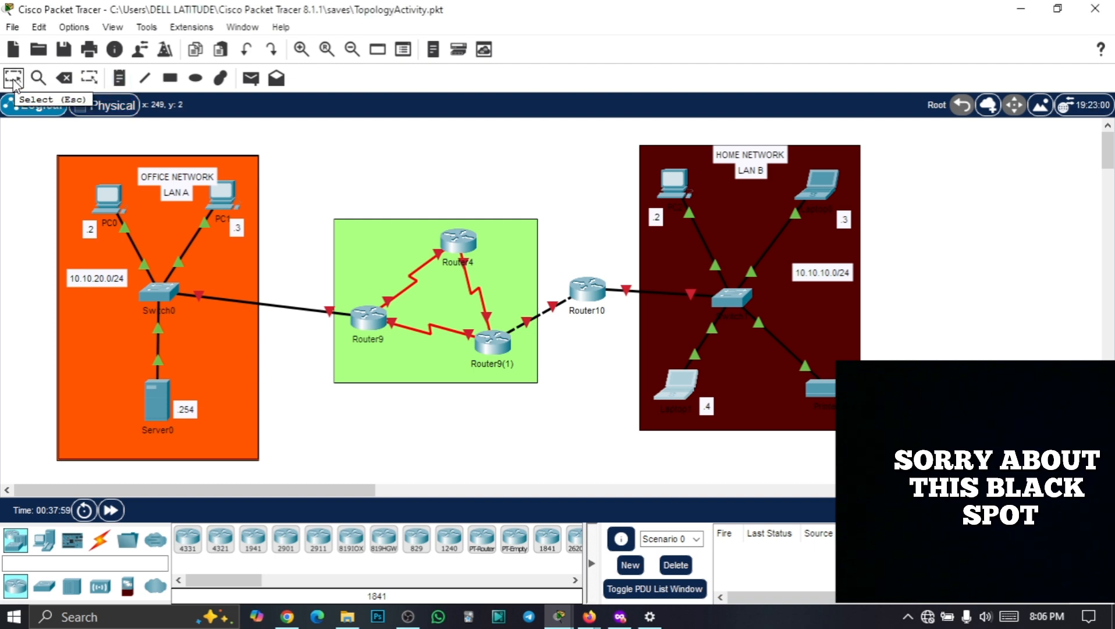
Examine the FastEthernet0 interface settings of Printer0 in the home network
{"action": "left_click", "coordinate": [825, 391]}
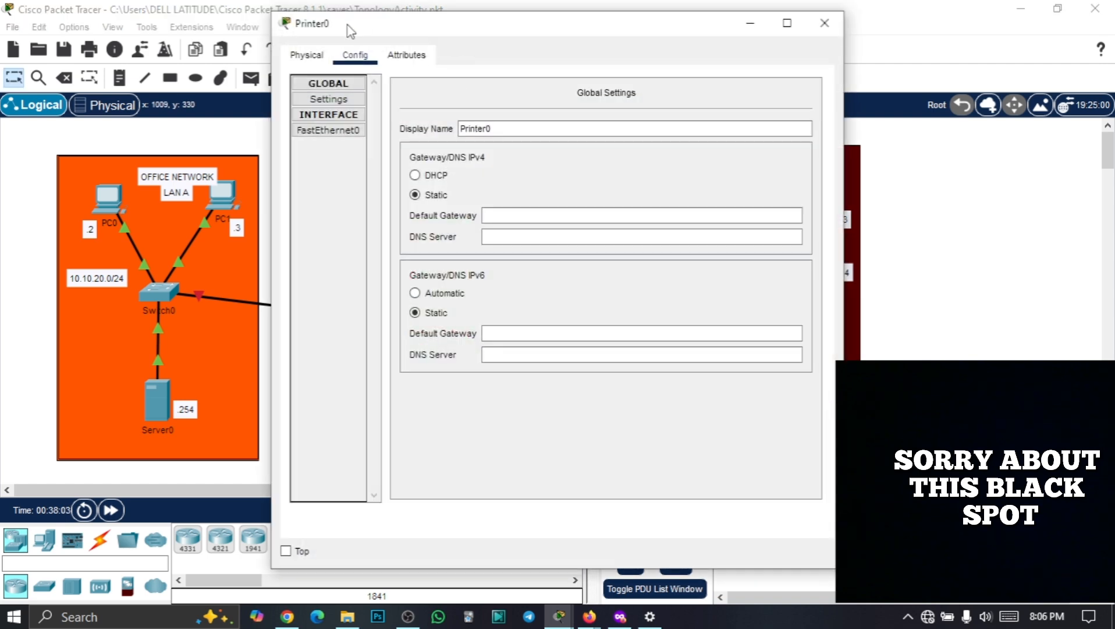
{"action": "left_click", "coordinate": [330, 131]}
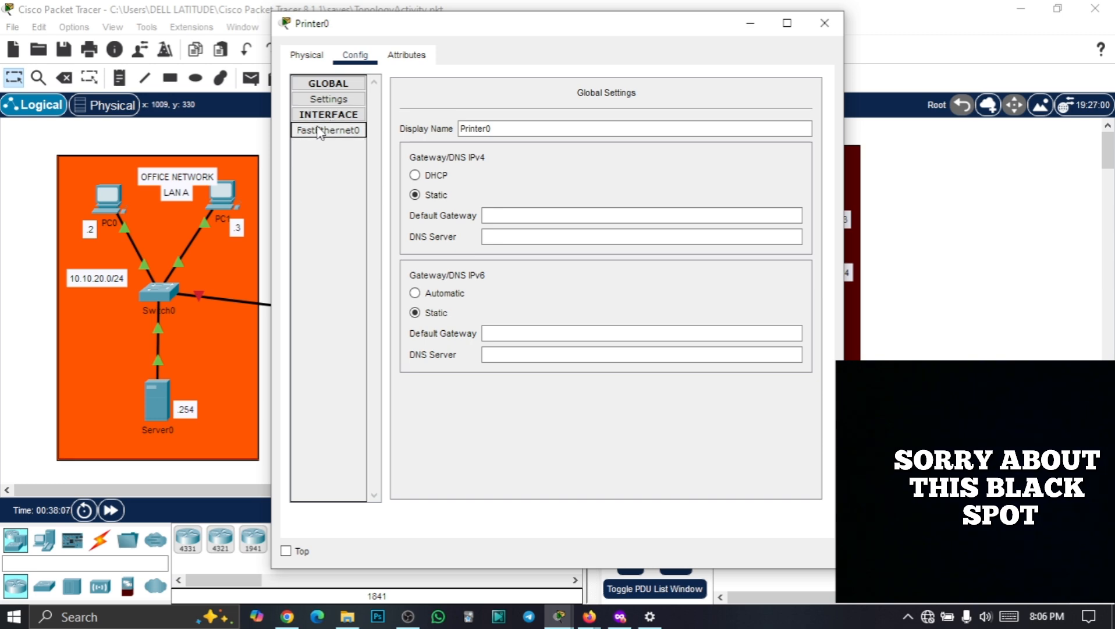
{"action": "left_click", "coordinate": [344, 133]}
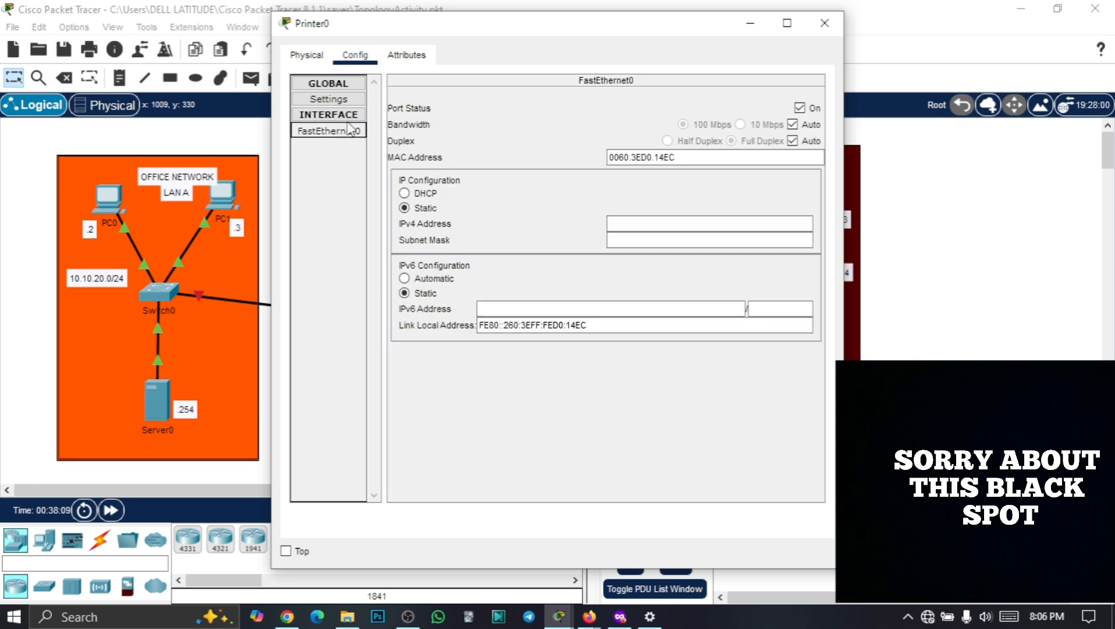
{"action": "left_click_drag", "start_coordinate": [443, 35], "coordinate": [258, 25]}
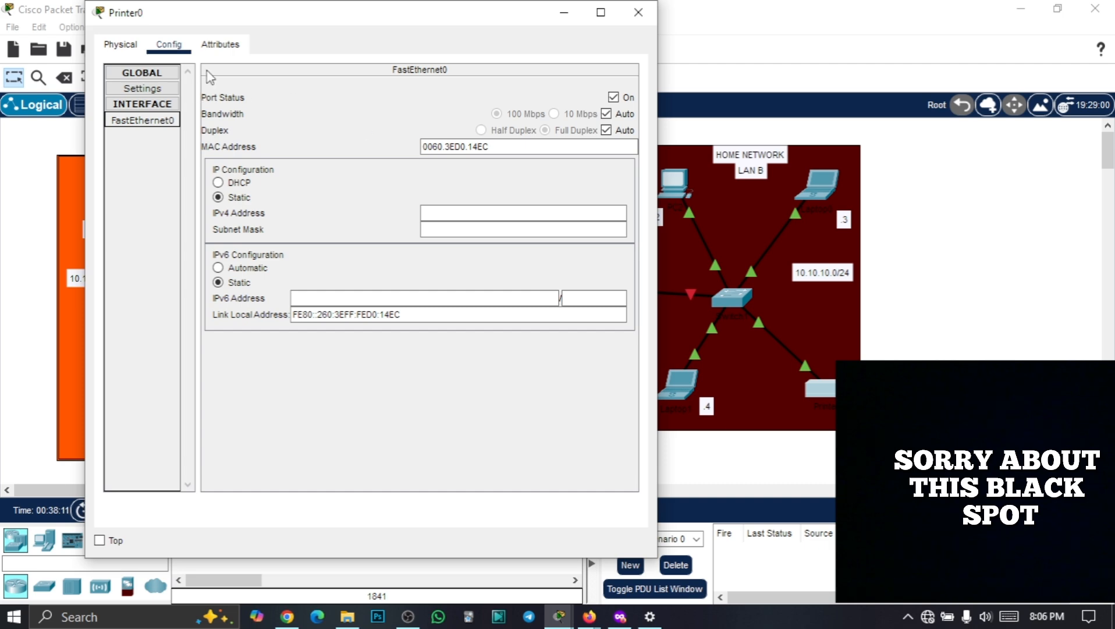
Examine the physical network port of Printer0, close its window, and inspect the physical device view of Laptop0
{"action": "left_click", "coordinate": [120, 47]}
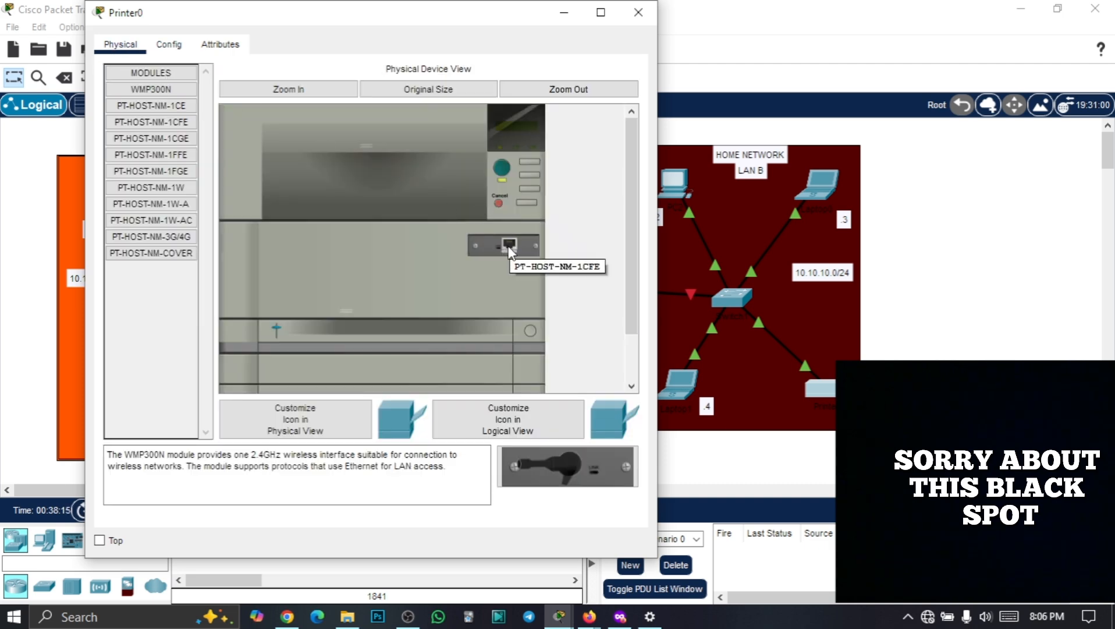
{"action": "left_click", "coordinate": [638, 12]}
{"action": "left_click", "coordinate": [815, 188]}
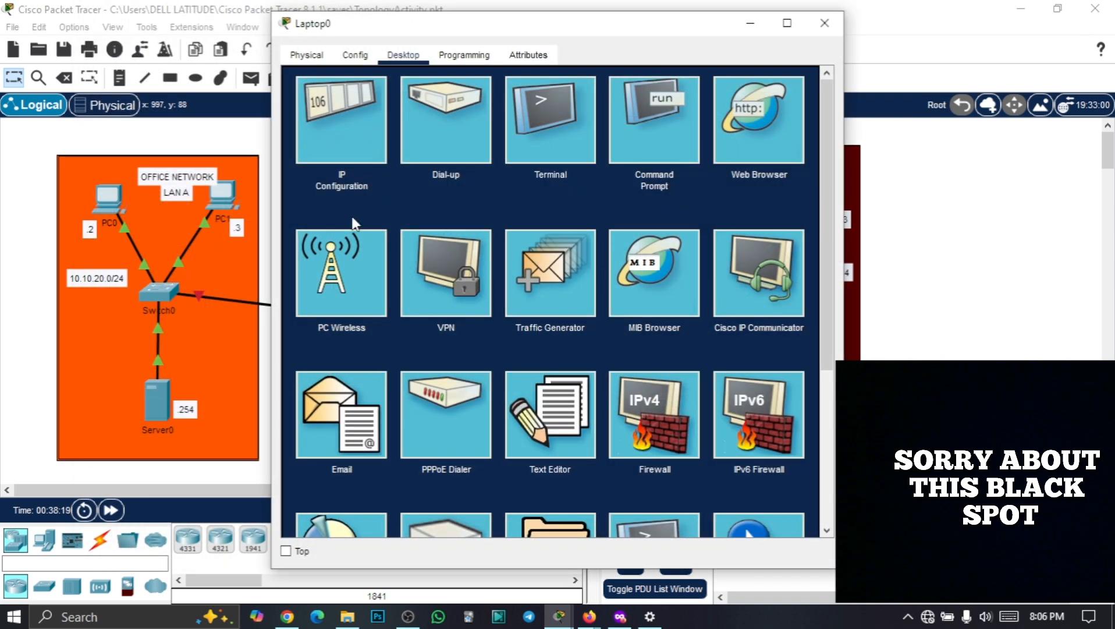
{"action": "left_click", "coordinate": [307, 55]}
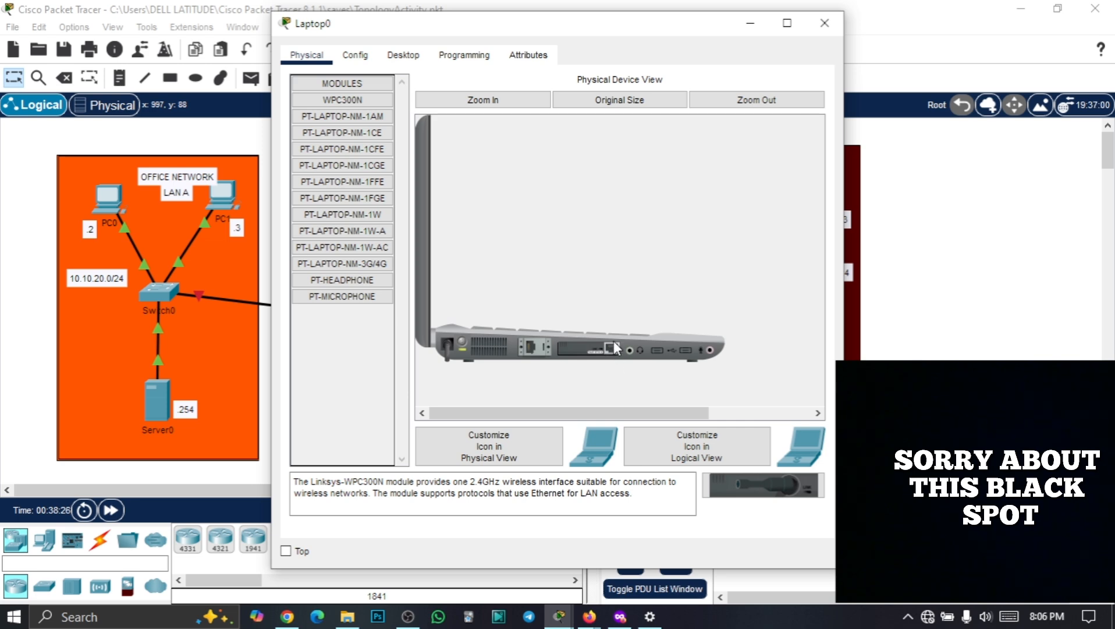
Put away the Laptop0 window and examine the FastEthernet port in Server0's physical device view
{"action": "left_click", "coordinate": [750, 26]}
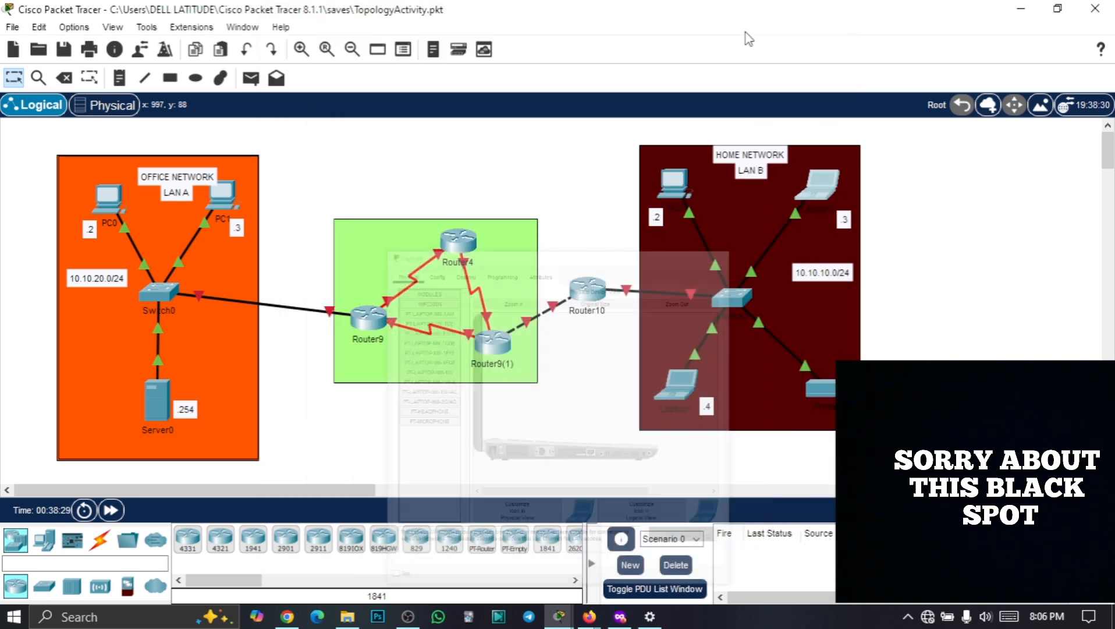
{"action": "left_click", "coordinate": [164, 408]}
{"action": "left_click", "coordinate": [306, 55]}
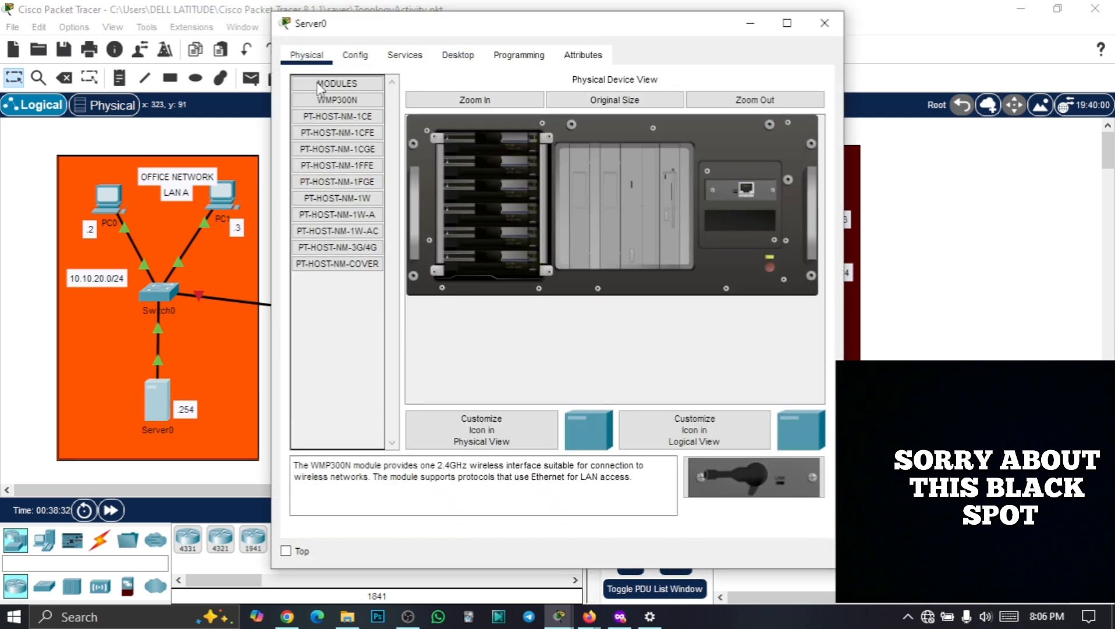
{"action": "left_click", "coordinate": [754, 102]}
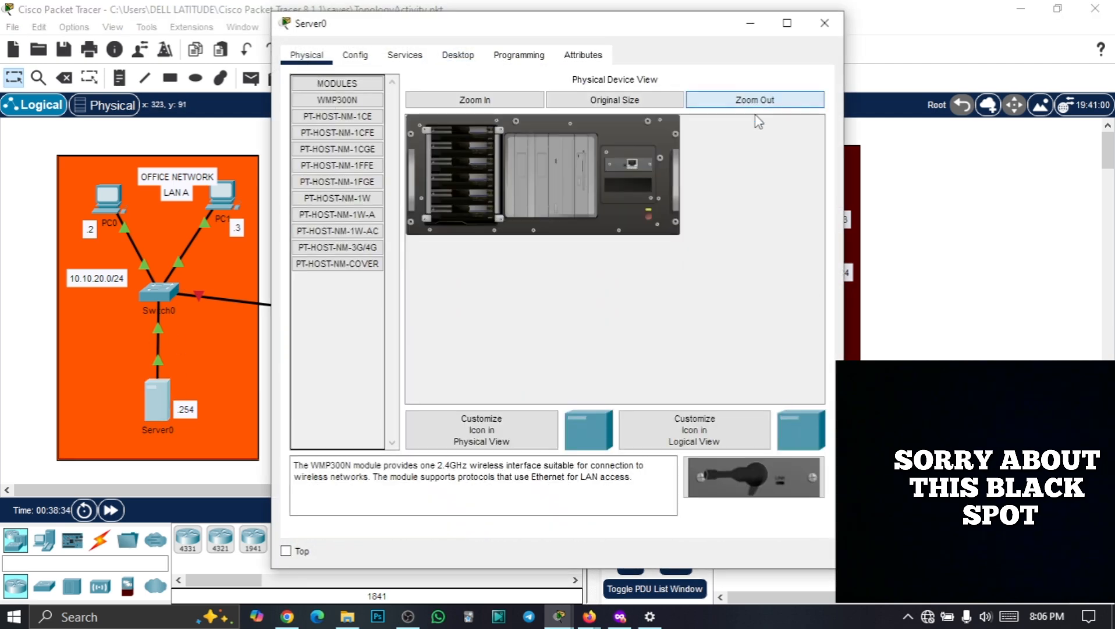
{"action": "left_click", "coordinate": [448, 102]}
{"action": "left_click", "coordinate": [473, 104]}
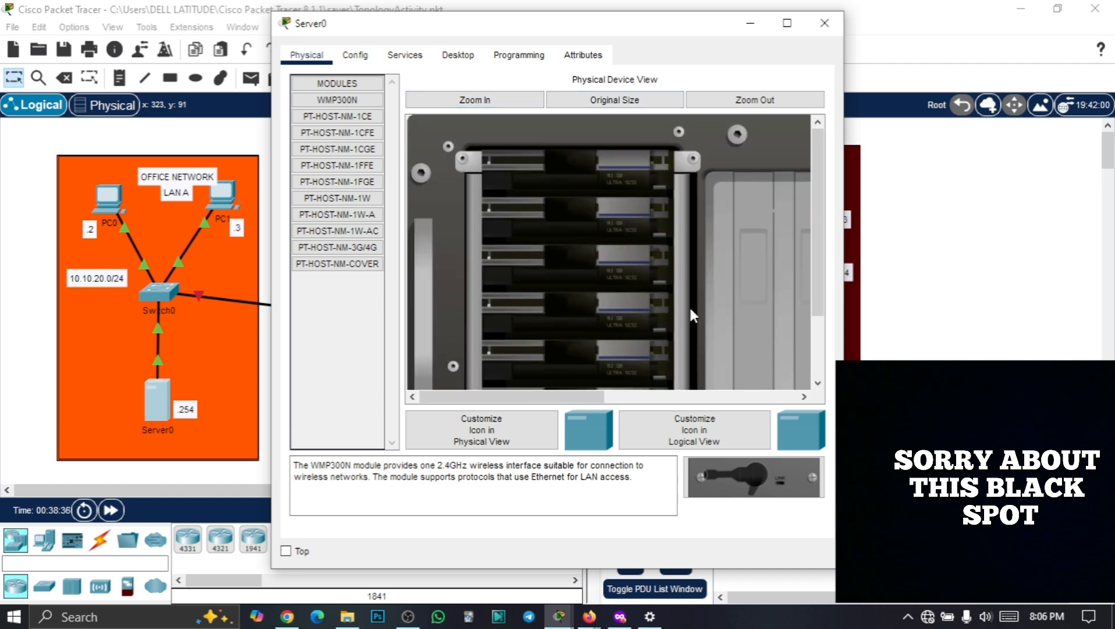
{"action": "left_click_drag", "start_coordinate": [553, 399], "coordinate": [746, 398]}
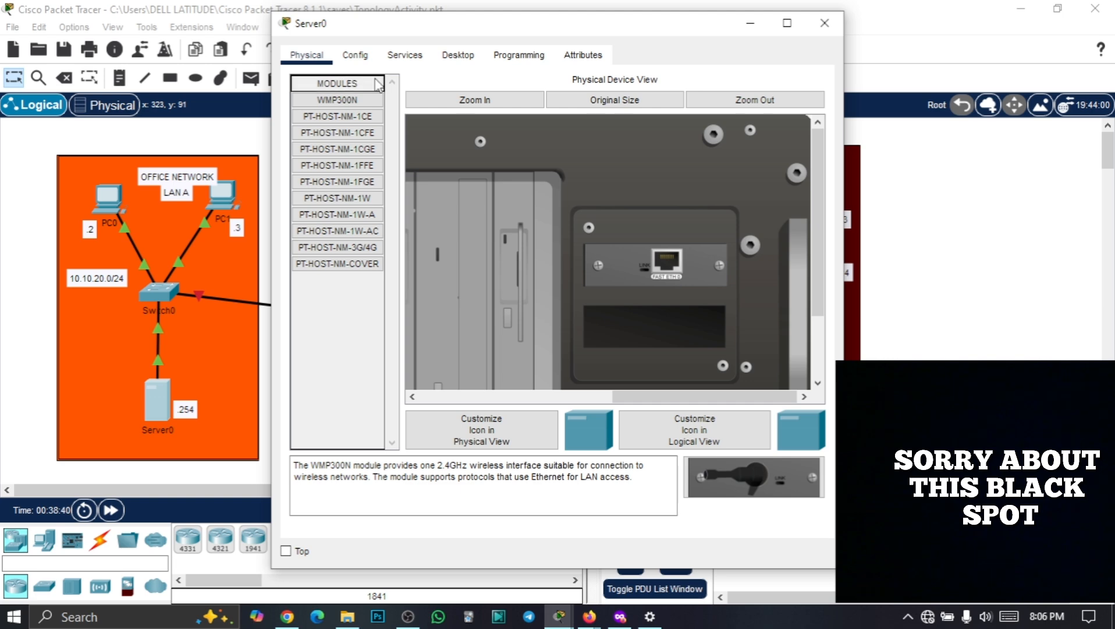
{"action": "left_click", "coordinate": [751, 23]}
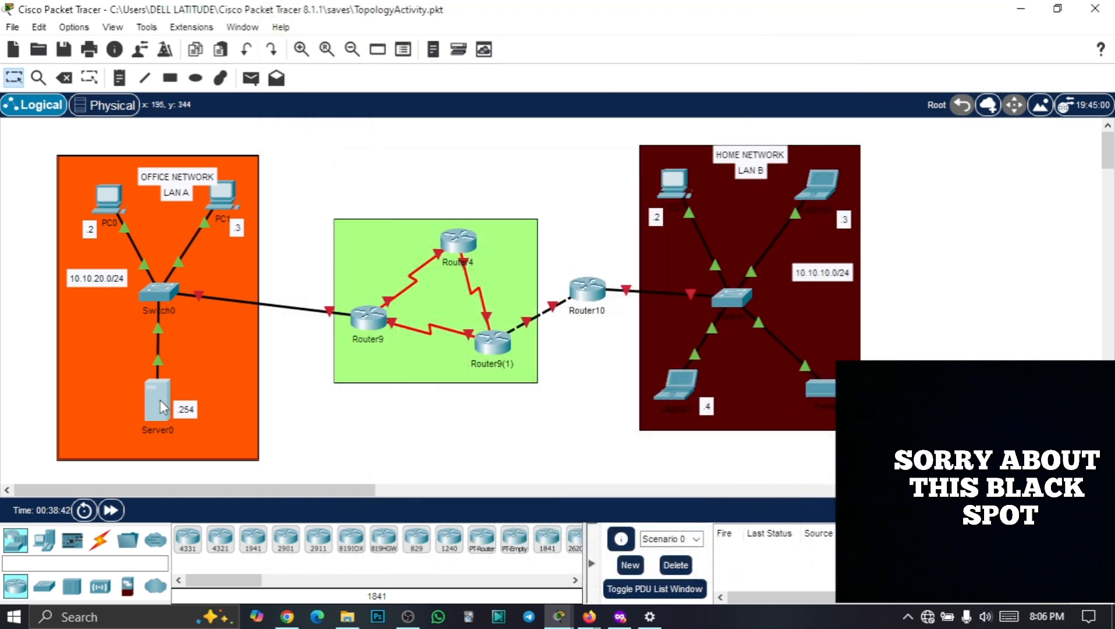
Examine the global configuration settings of Server0 in the office network and close its window
{"action": "mouse_move", "coordinate": [160, 399]}
{"action": "left_click", "coordinate": [165, 404]}
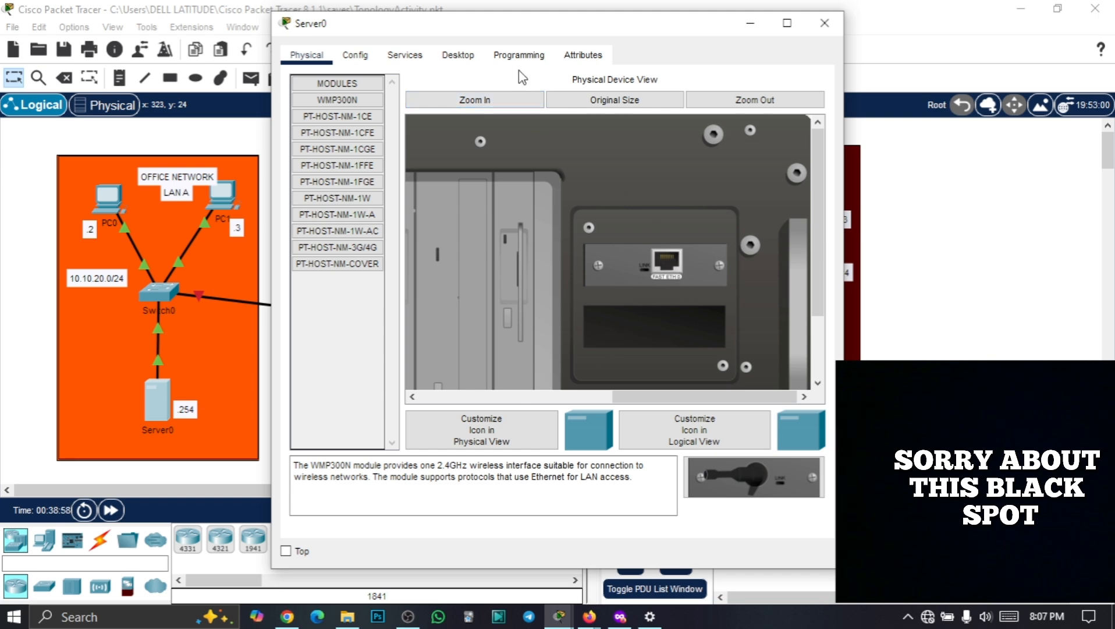
{"action": "left_click", "coordinate": [355, 55]}
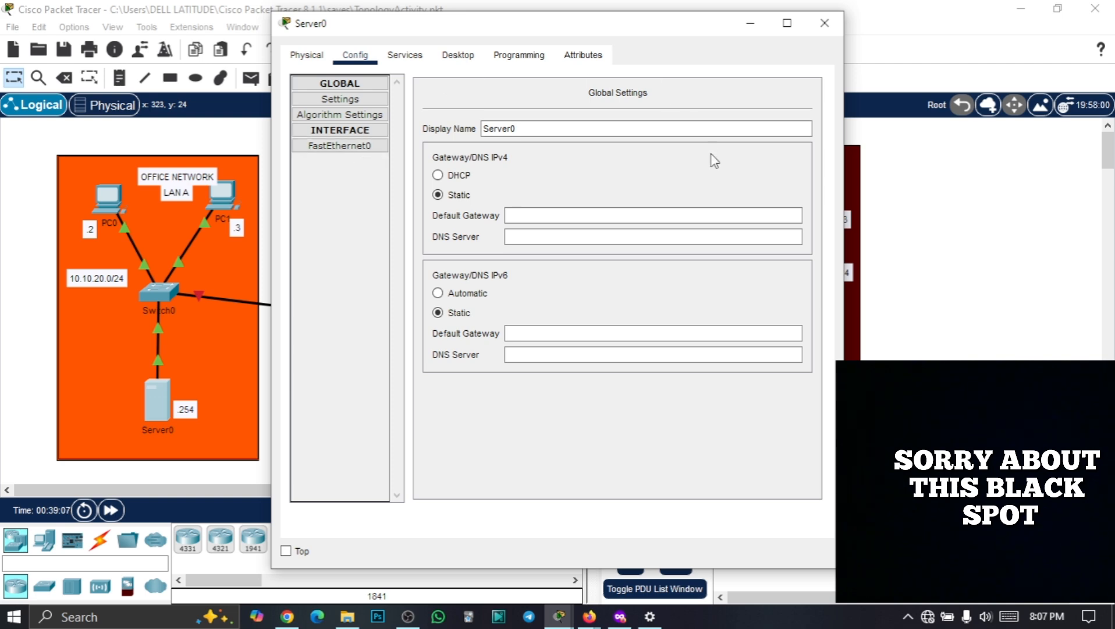
{"action": "left_click", "coordinate": [823, 27]}
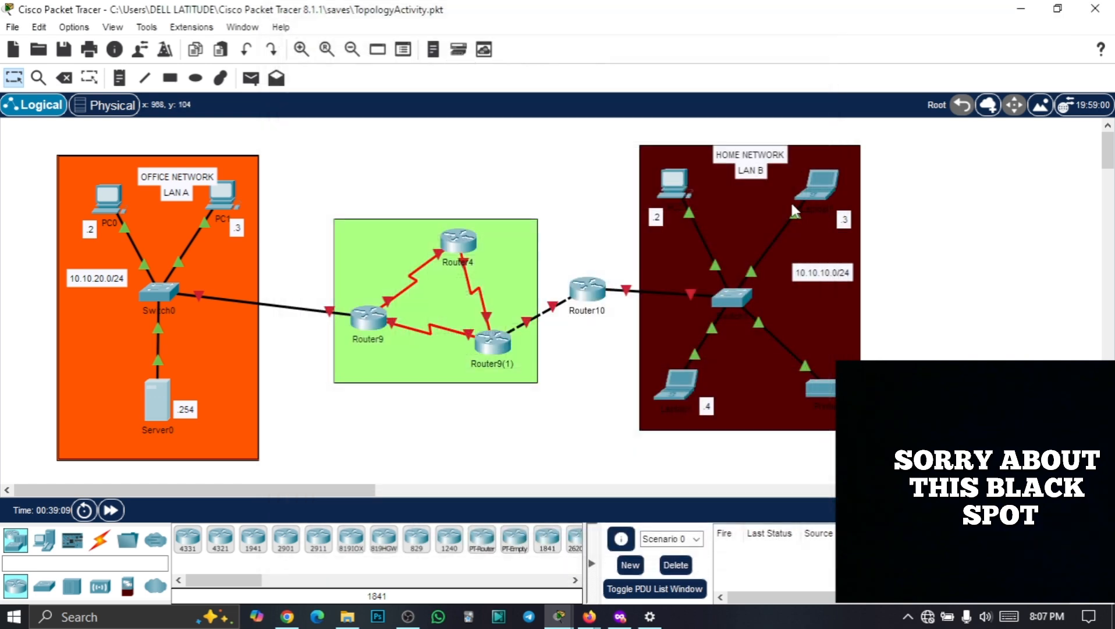
Set the static IPv4 address of Printer0's FastEthernet0 interface to 10.10.10.200
{"action": "left_click", "coordinate": [832, 398]}
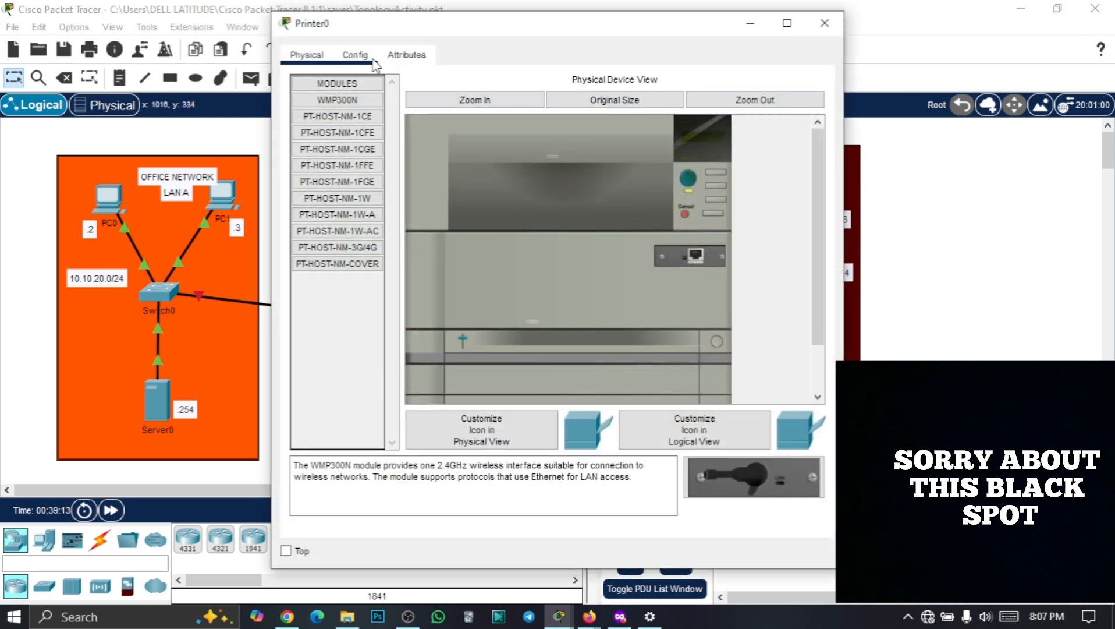
{"action": "left_click", "coordinate": [355, 55]}
{"action": "left_click", "coordinate": [330, 131]}
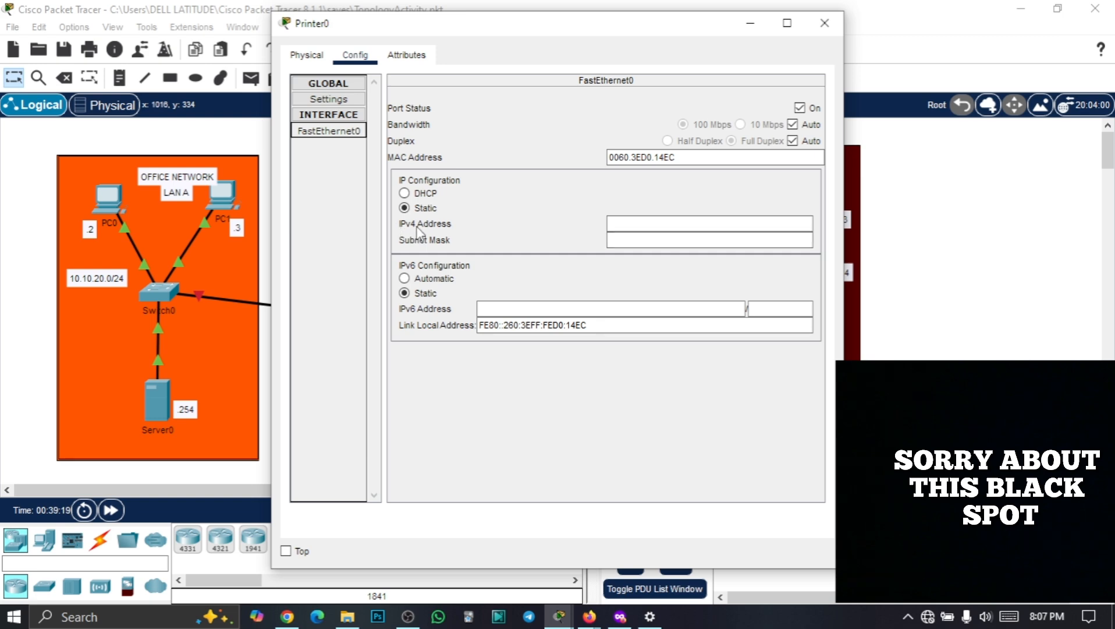
{"action": "left_click", "coordinate": [641, 224]}
{"action": "left_click_drag", "start_coordinate": [630, 26], "coordinate": [465, 39]}
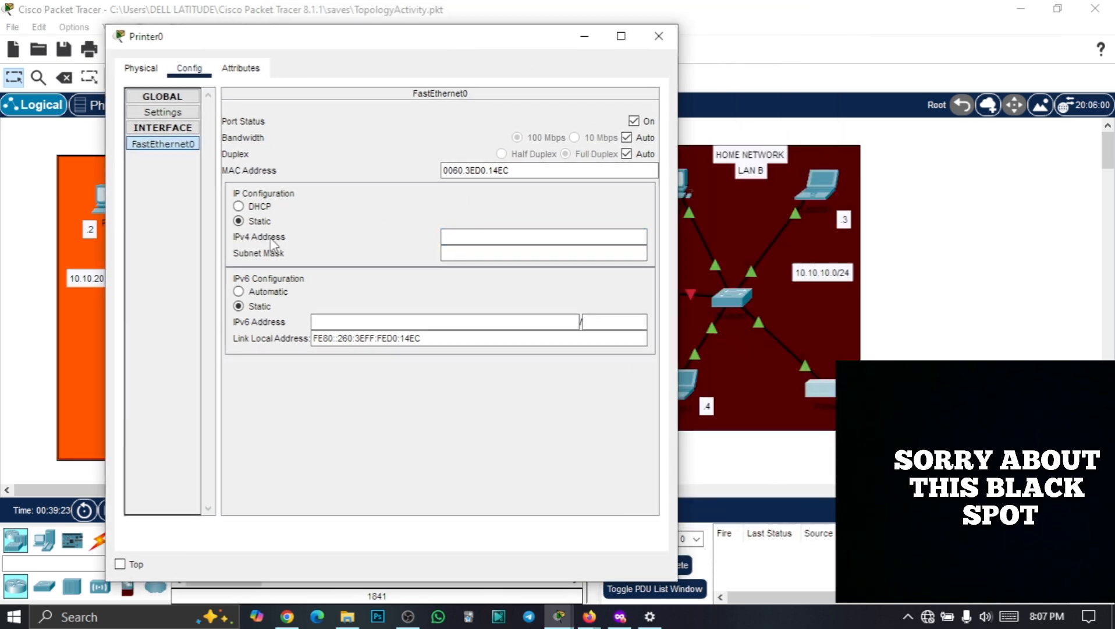
{"action": "left_click", "coordinate": [457, 235]}
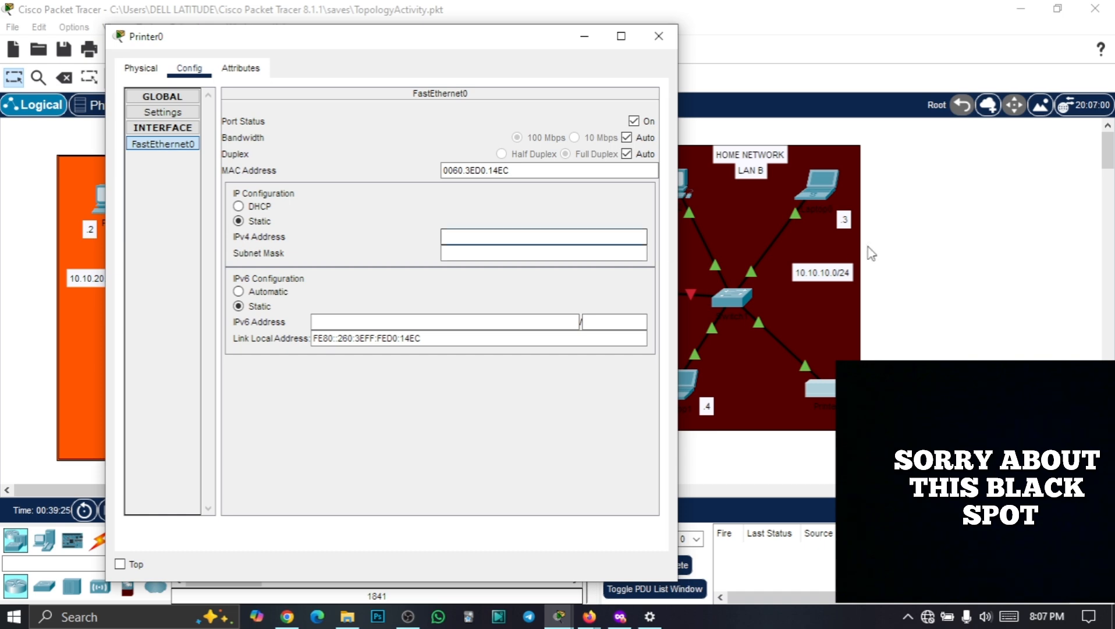
{"action": "type", "text": "1"}
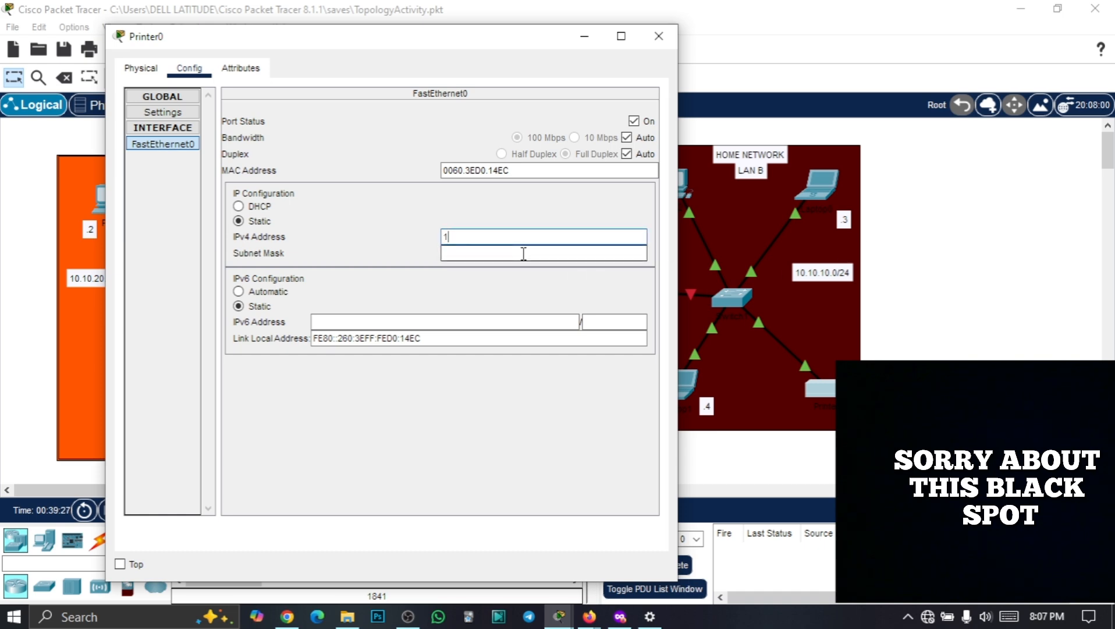
{"action": "type", "text": "0.10.10"}
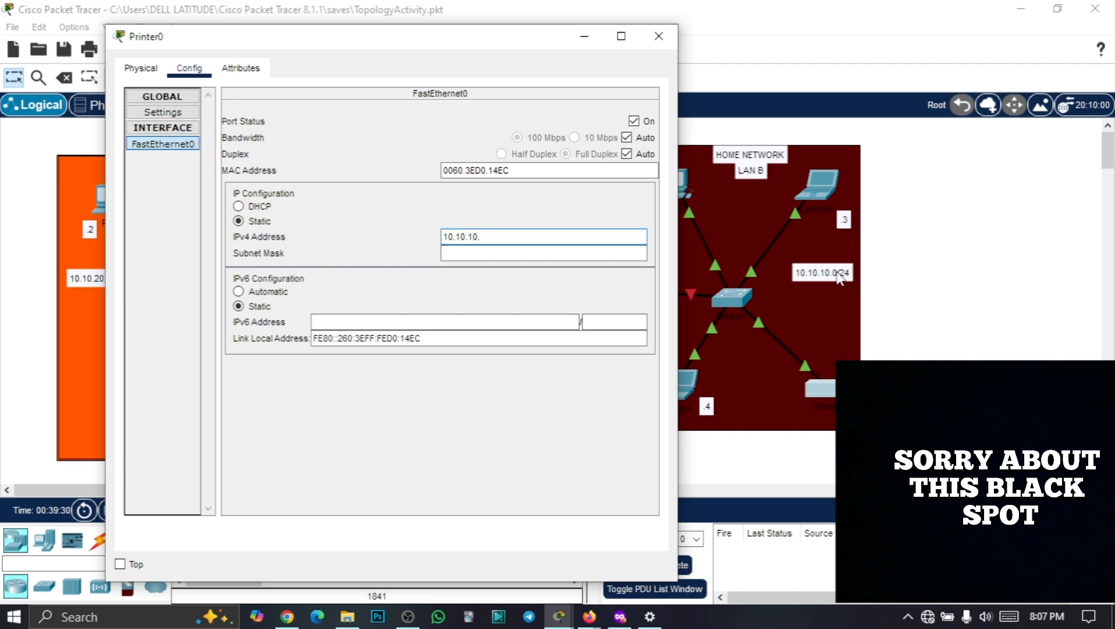
{"action": "type", "text": "."}
{"action": "type", "text": "200"}
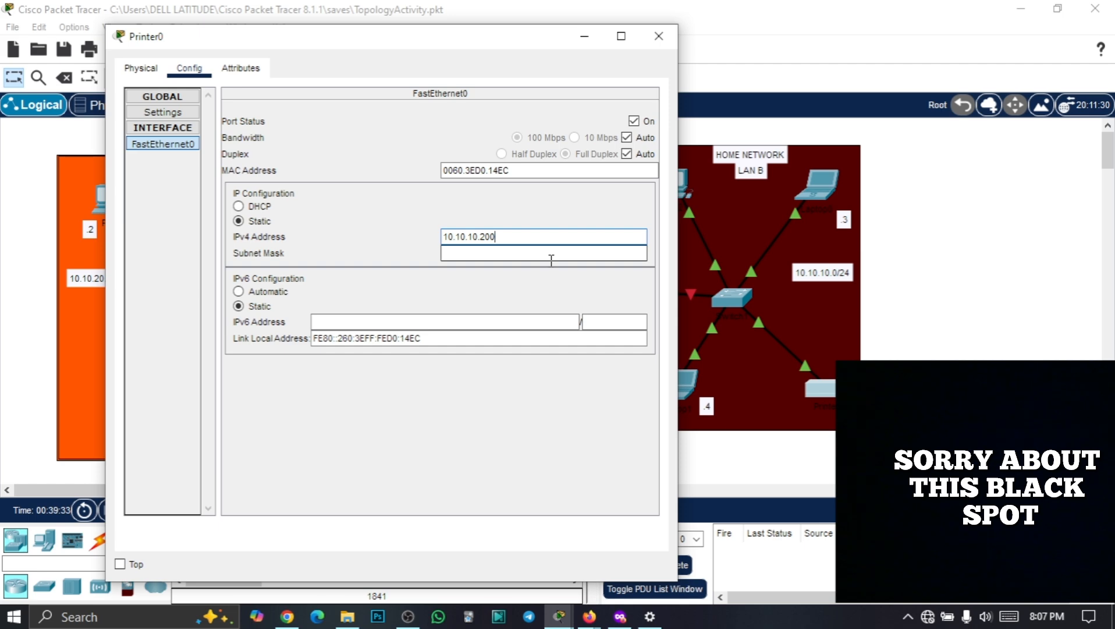
Set Printer0's subnet mask to 255.255.255.0 and minimize its window
{"action": "left_click", "coordinate": [488, 254]}
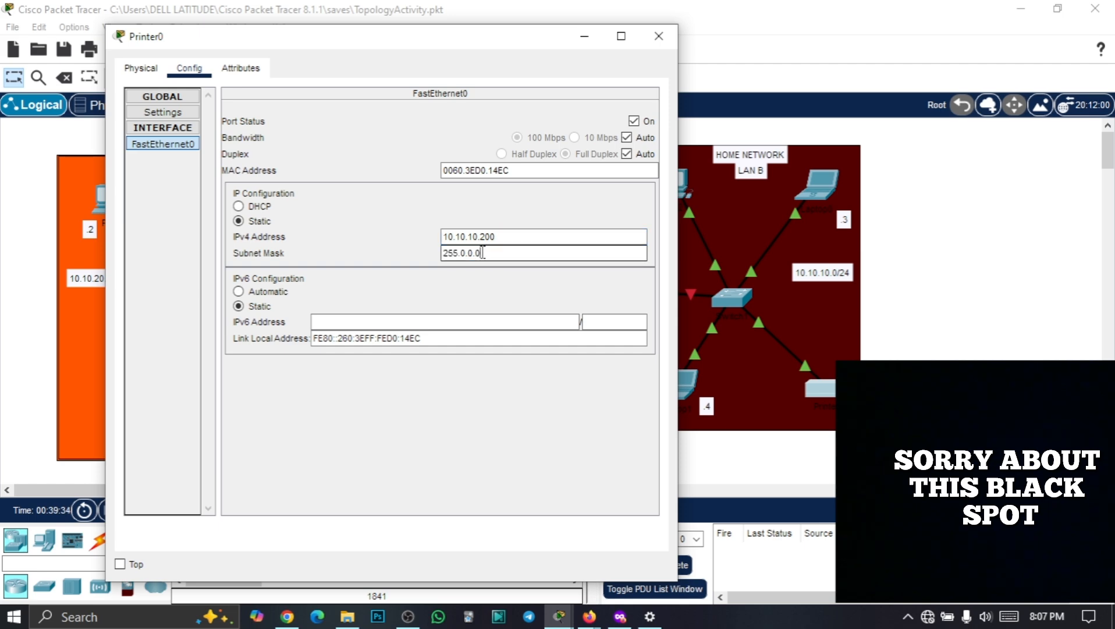
{"action": "left_click_drag", "start_coordinate": [481, 254], "coordinate": [411, 256]}
{"action": "type", "text": "255"}
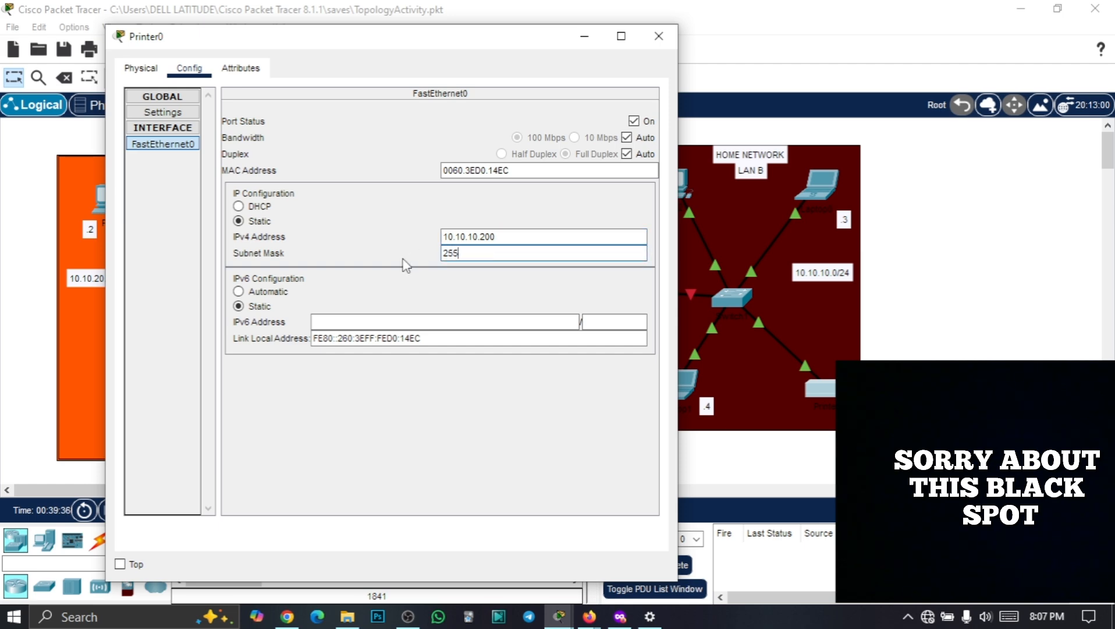
{"action": "type", "text": ".255.255.0"}
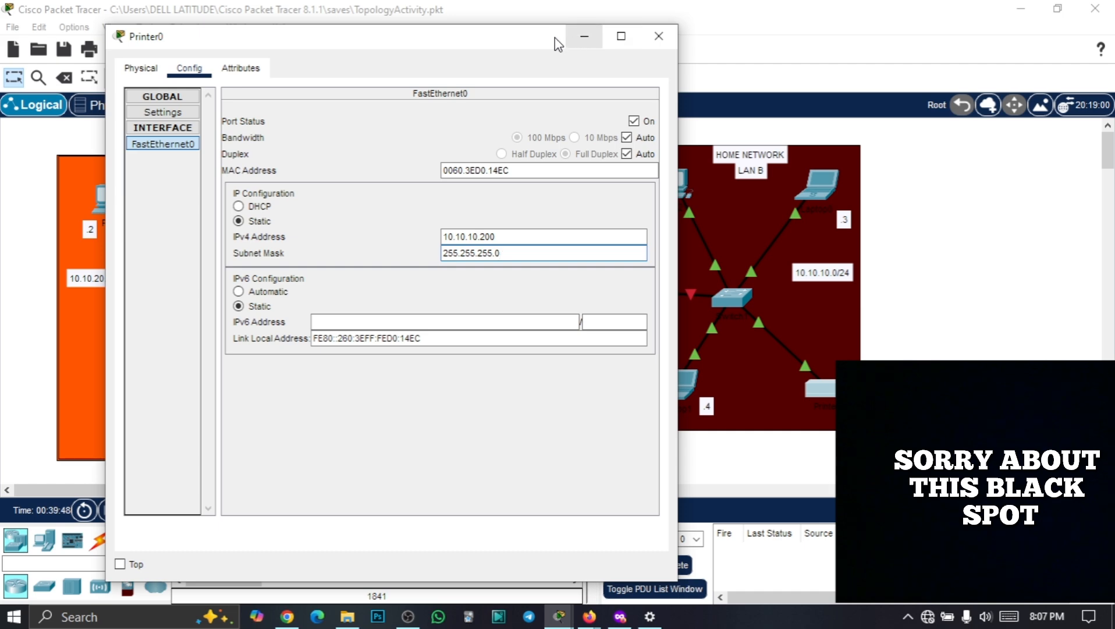
{"action": "left_click_drag", "start_coordinate": [515, 37], "coordinate": [460, 44]}
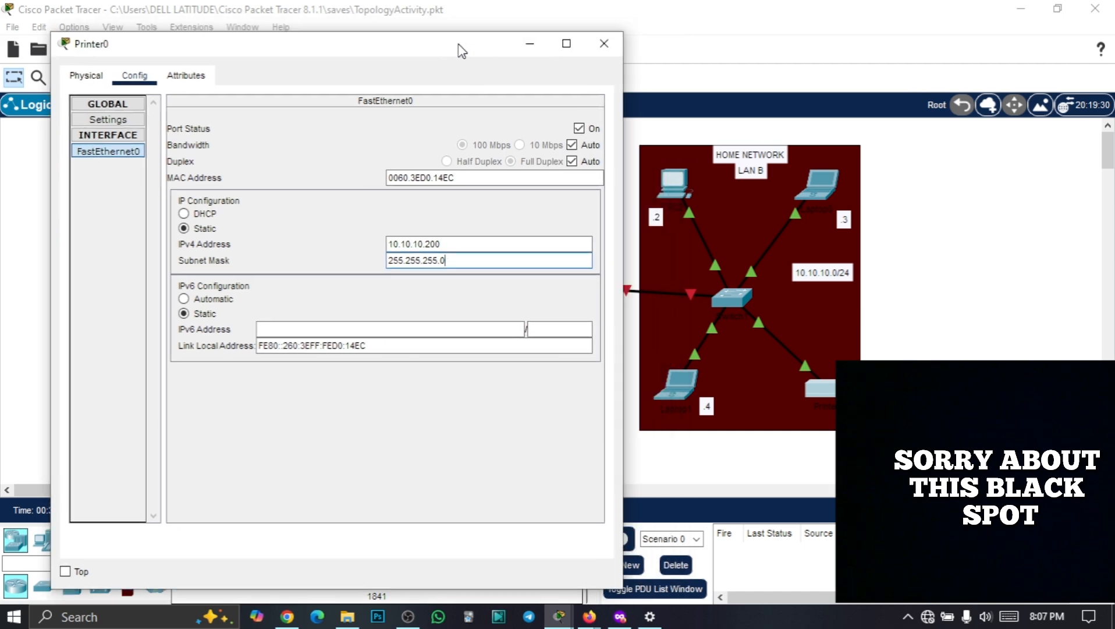
{"action": "left_click", "coordinate": [527, 52]}
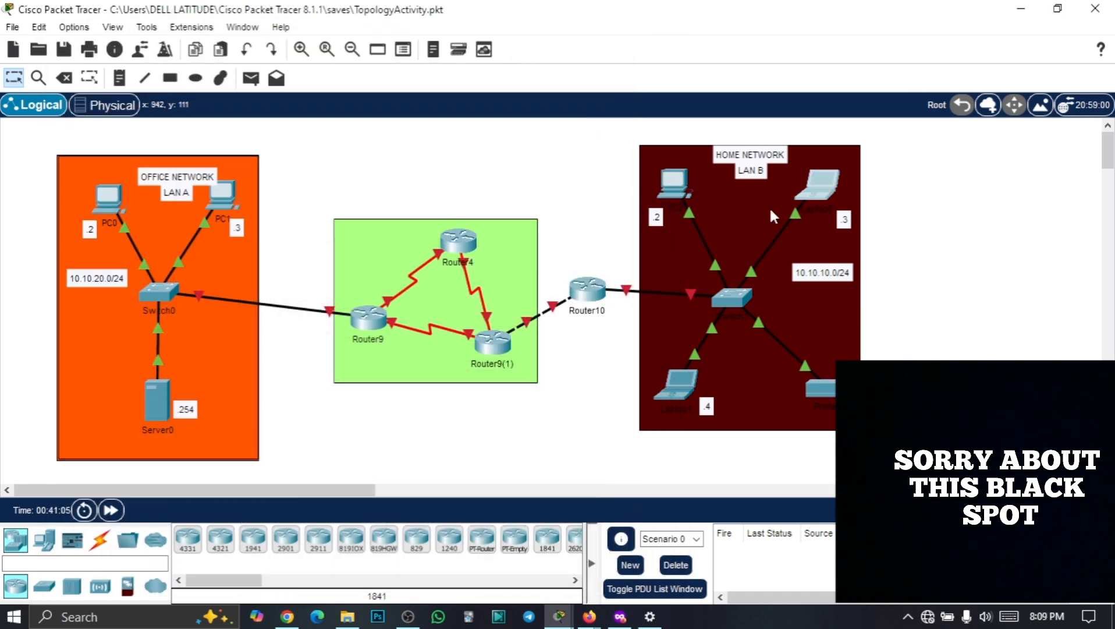
Ping the printer at 10.10.10.200 from the command prompt of Laptop0 in the home network
{"action": "left_click", "coordinate": [825, 183]}
{"action": "left_click_drag", "start_coordinate": [572, 28], "coordinate": [339, 23]}
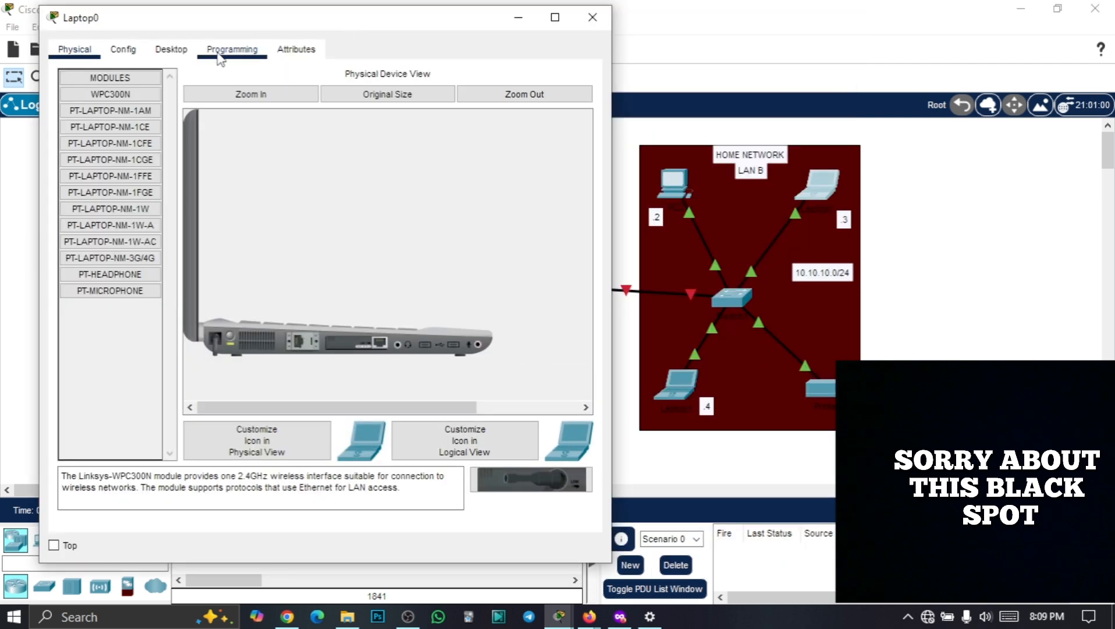
{"action": "left_click", "coordinate": [172, 49]}
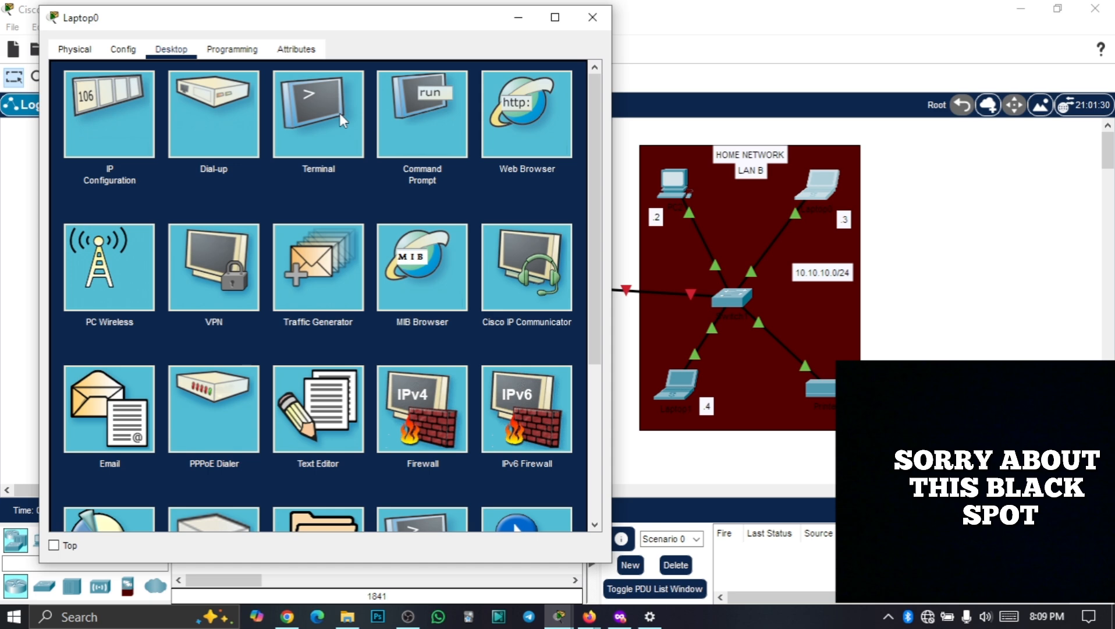
{"action": "left_click", "coordinate": [418, 125]}
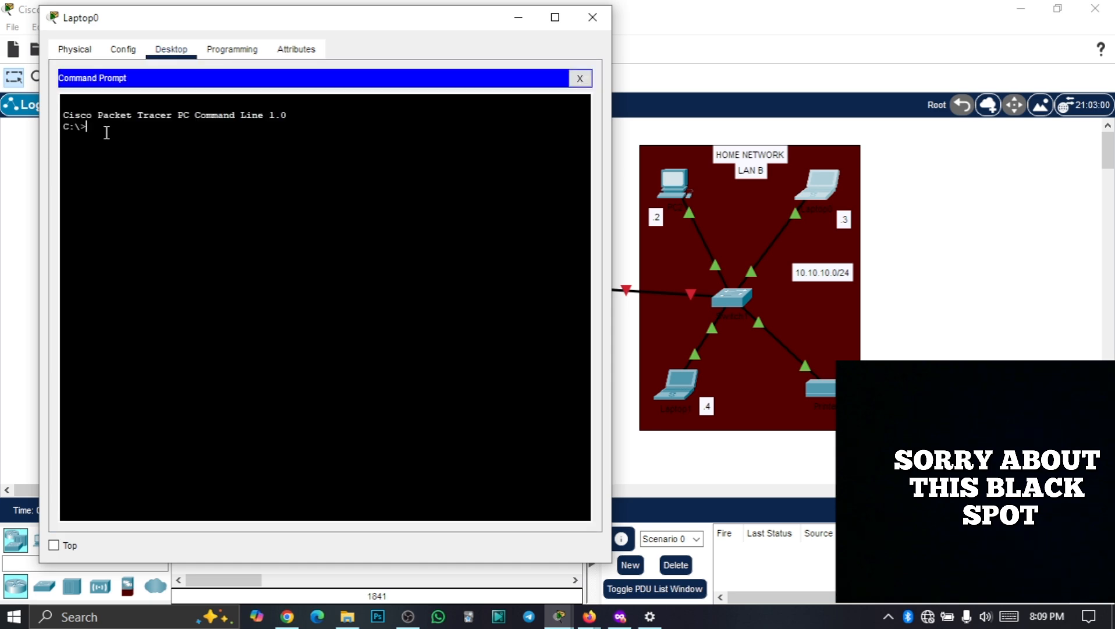
{"action": "type", "text": "ping 10.10.10.200"}
{"action": "key", "text": "Return"}
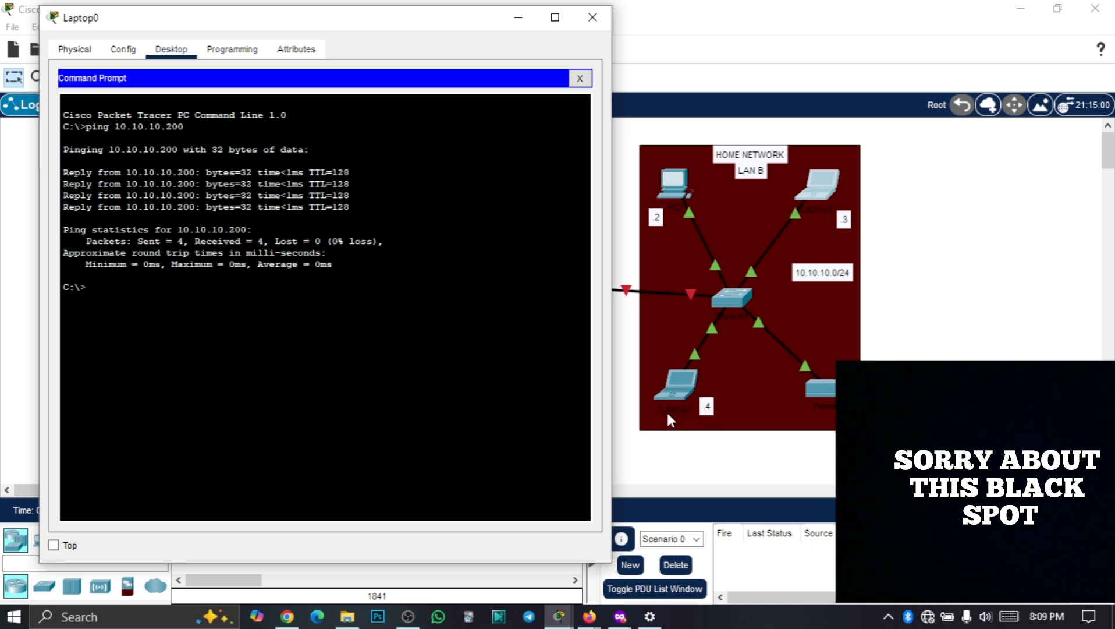
Ping 10.10.10.4 and 10.10.10.2 from Laptop0's command prompt, and close the Laptop0 window
{"action": "type", "text": "ping 10.10.10.4"}
{"action": "key", "text": "Return"}
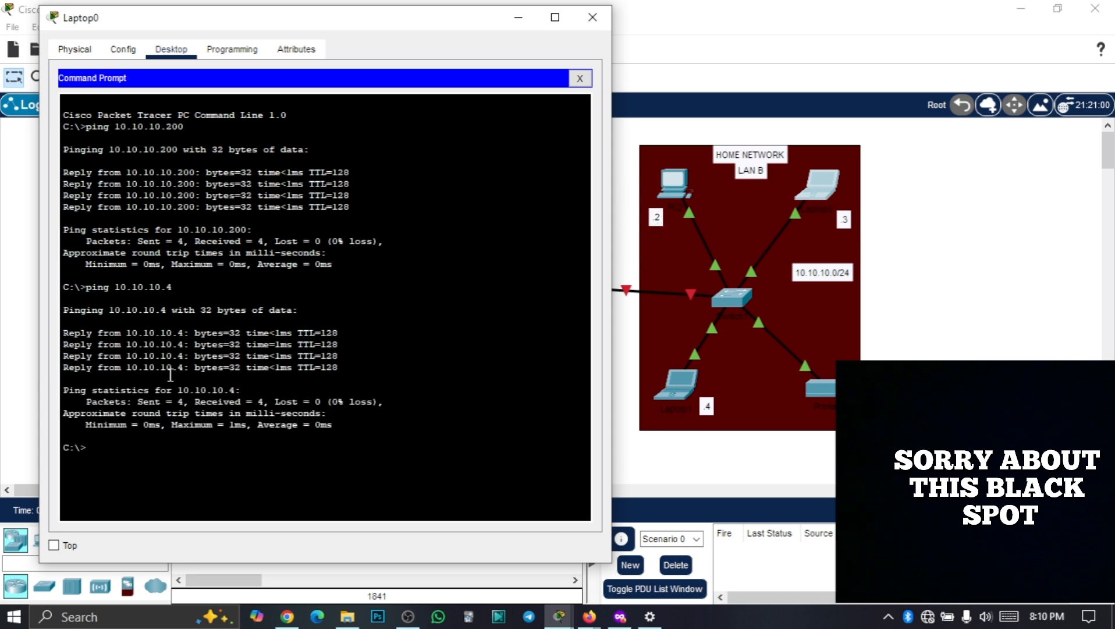
{"action": "type", "text": "ping 10.10.10.2"}
{"action": "key", "text": "Return"}
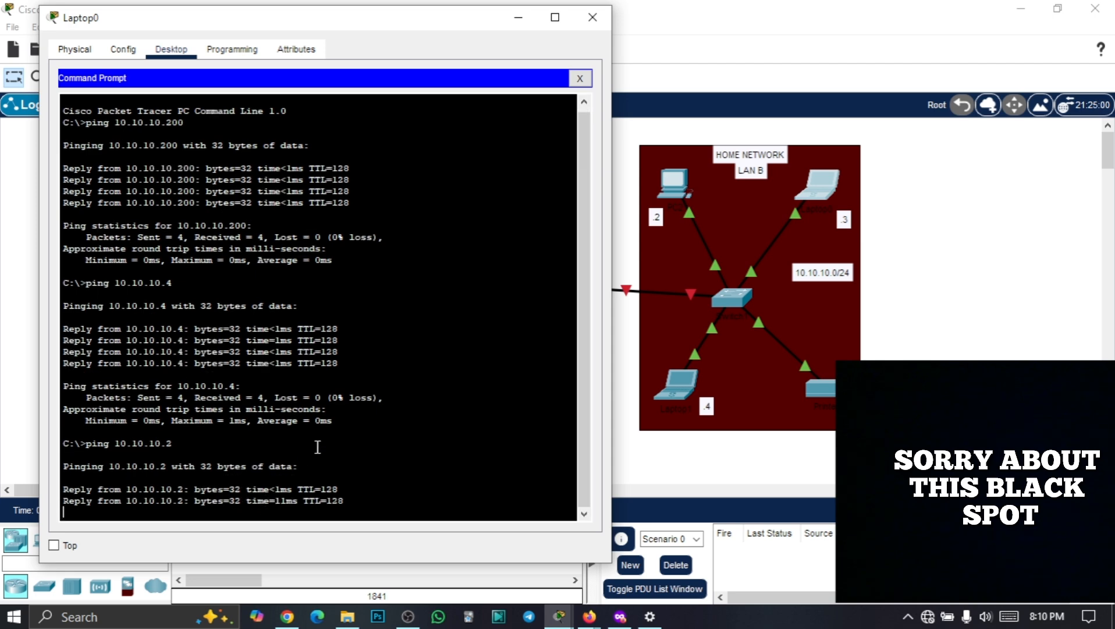
{"action": "left_click", "coordinate": [593, 18]}
Ping PC2 at 10.10.10.2 from the command prompt of Laptop1 in the home network
{"action": "left_click", "coordinate": [678, 390]}
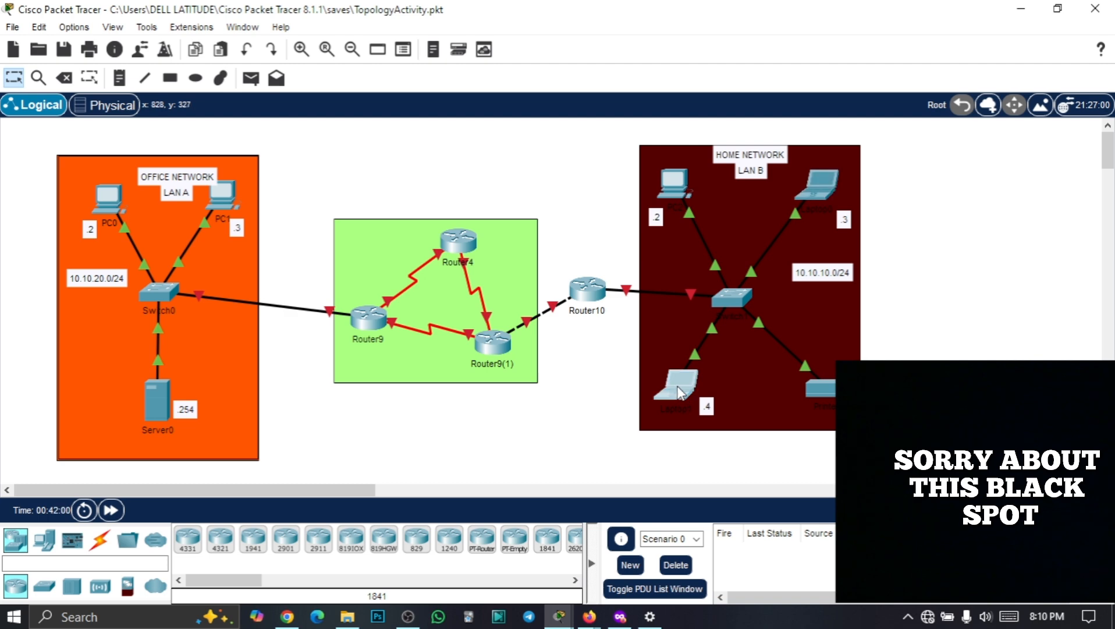
{"action": "left_click_drag", "start_coordinate": [562, 19], "coordinate": [334, 41]}
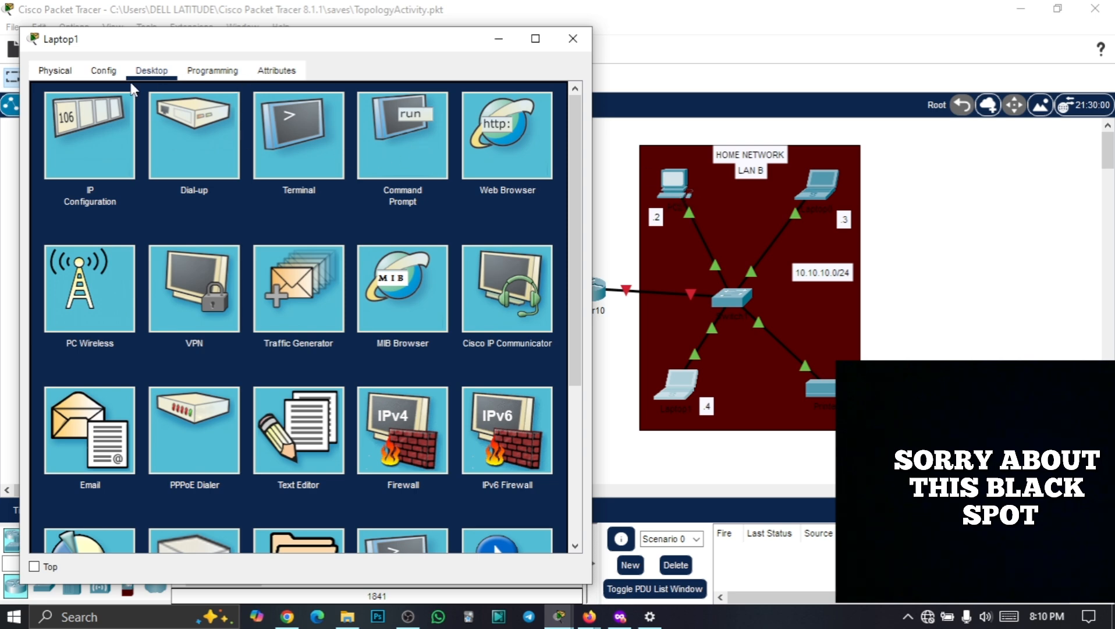
{"action": "left_click", "coordinate": [389, 162]}
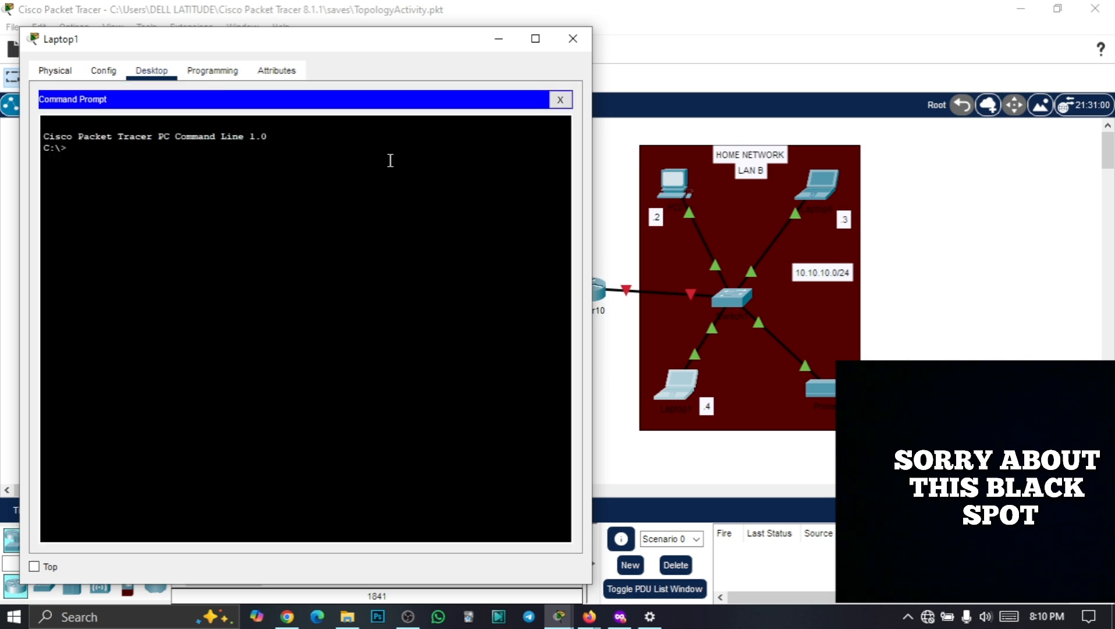
{"action": "type", "text": "ping 10.10.10.2"}
{"action": "key", "text": "Return"}
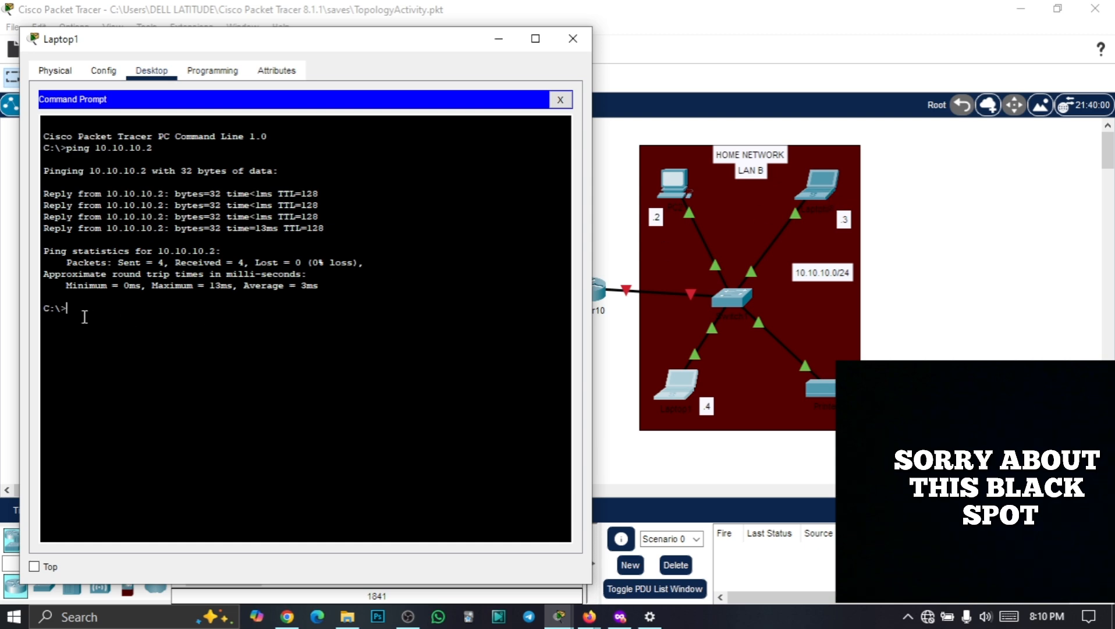
Ping Laptop0 at 10.10.10.3 from Laptop1's command prompt and minimize the Laptop1 window
{"action": "type", "text": "ping"}
{"action": "key", "text": "BackSpace"}
{"action": "key", "text": "BackSpace"}
{"action": "key", "text": "BackSpace"}
{"action": "key", "text": "BackSpace"}
{"action": "key", "text": "Up"}
{"action": "key", "text": "BackSpace"}
{"action": "type", "text": "3"}
{"action": "key", "text": "Return"}
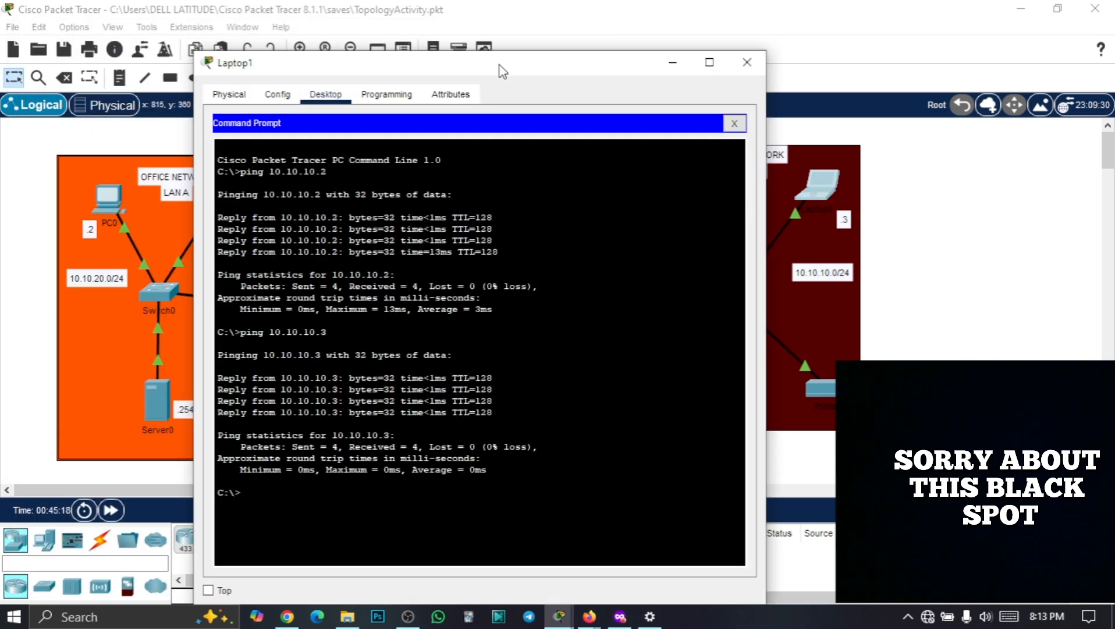
{"action": "left_click", "coordinate": [672, 63]}
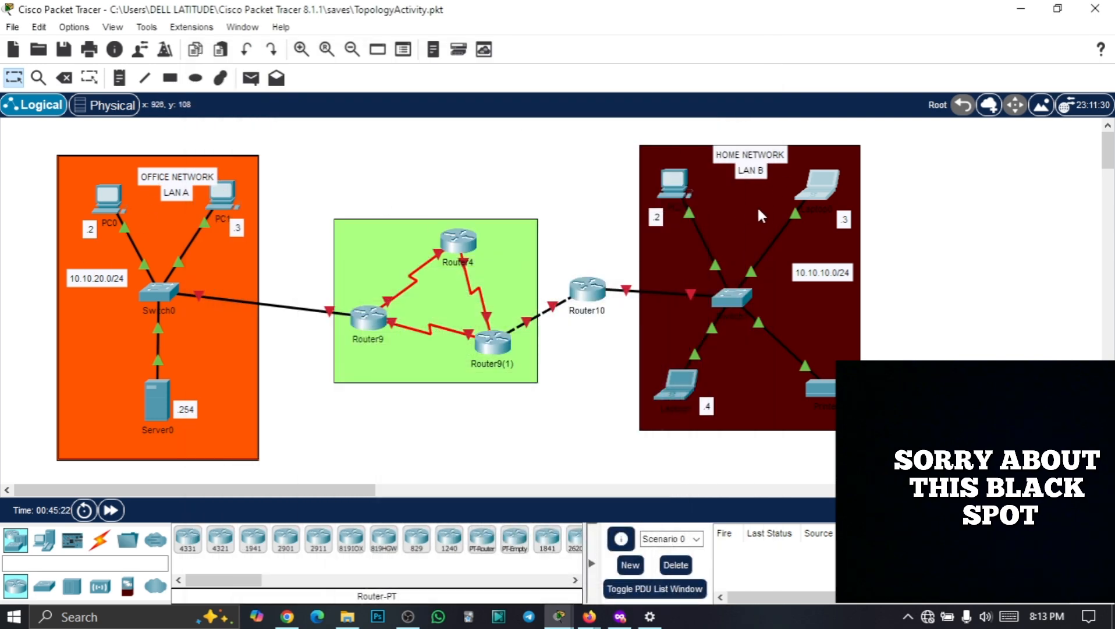
Test connectivity between the office and home networks by pinging 10.10.10.3 from PC0's command prompt
{"action": "left_click", "coordinate": [110, 197]}
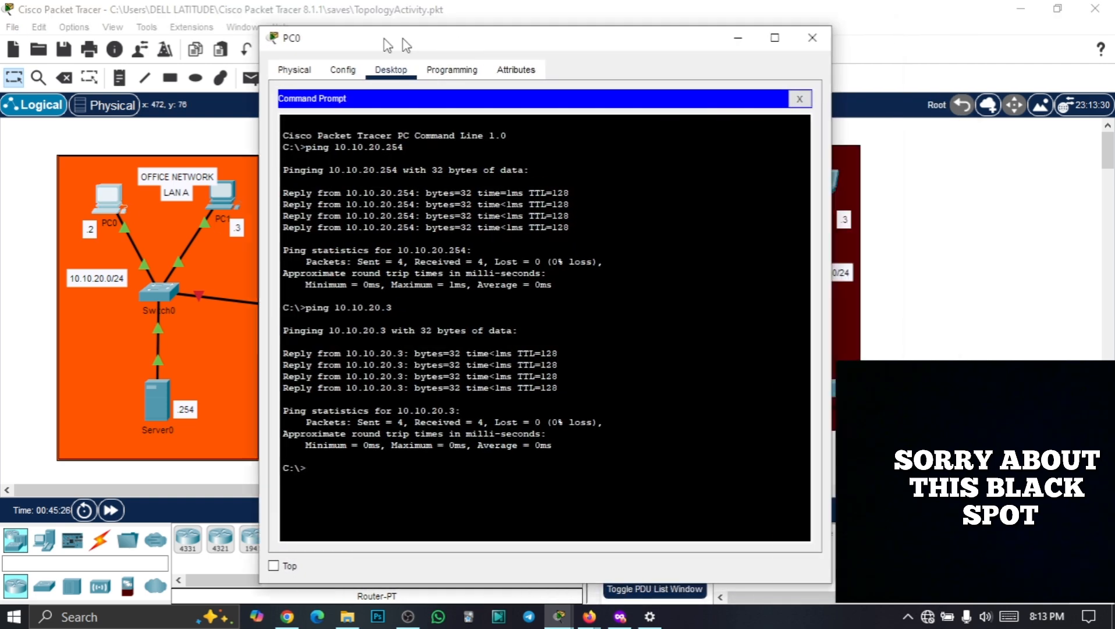
{"action": "left_click_drag", "start_coordinate": [538, 40], "coordinate": [315, 40]}
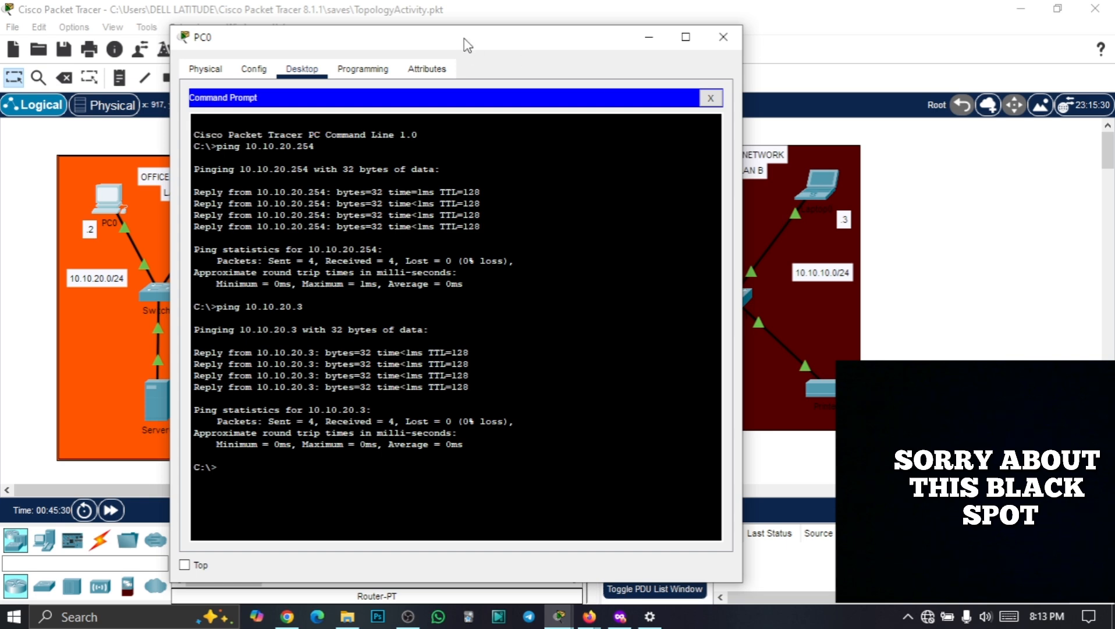
{"action": "mouse_move", "coordinate": [464, 39]}
{"action": "left_mouse_down"}
{"action": "mouse_move", "coordinate": [472, 12]}
{"action": "mouse_move", "coordinate": [478, 29]}
{"action": "left_mouse_up"}
{"action": "left_click", "coordinate": [243, 461]}
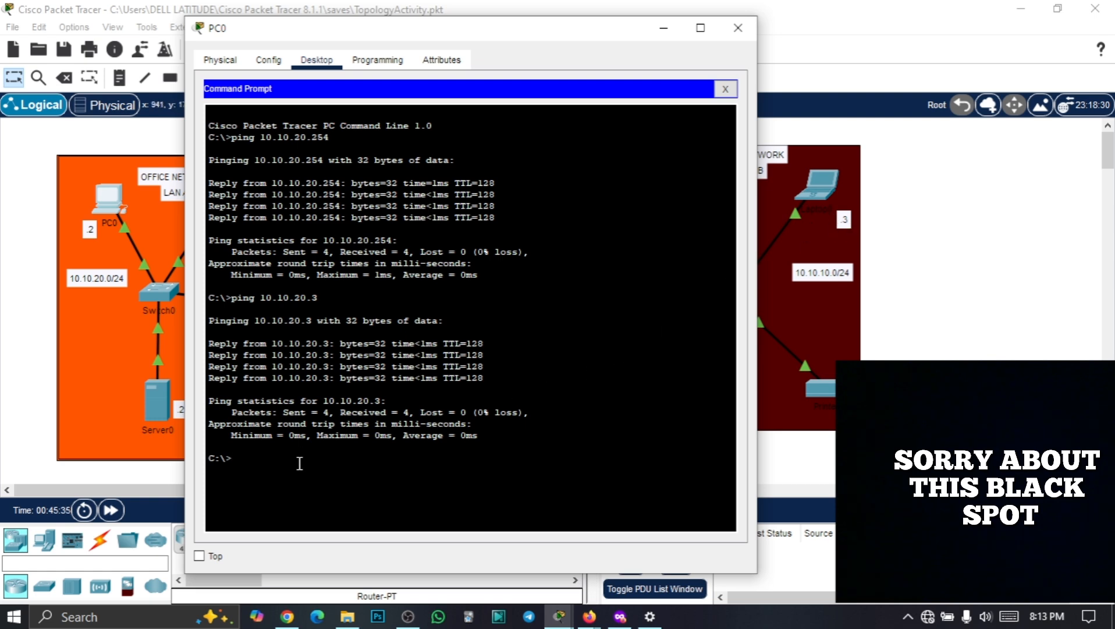
{"action": "type", "text": "ping 10.10.10.3"}
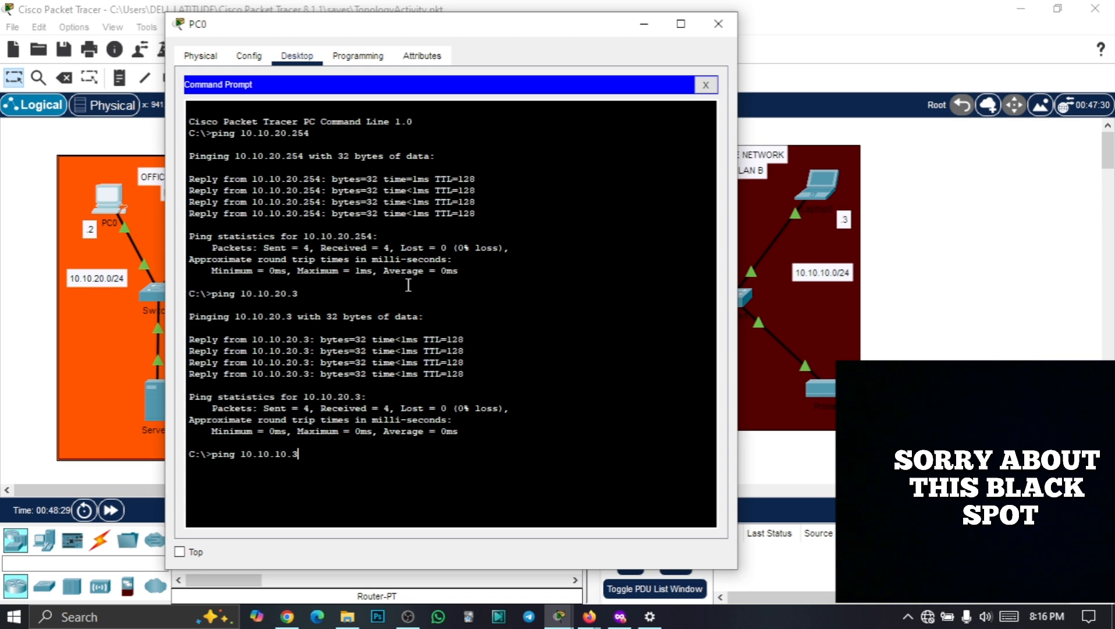
{"action": "key", "text": "Return"}
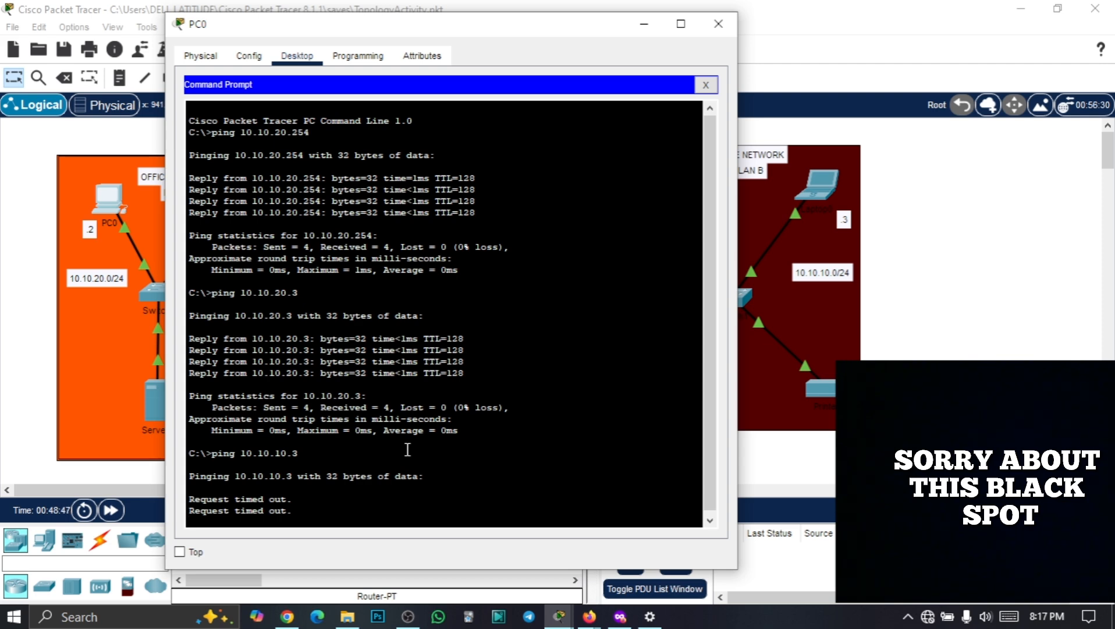
{"action": "left_click_drag", "start_coordinate": [401, 24], "coordinate": [213, 381]}
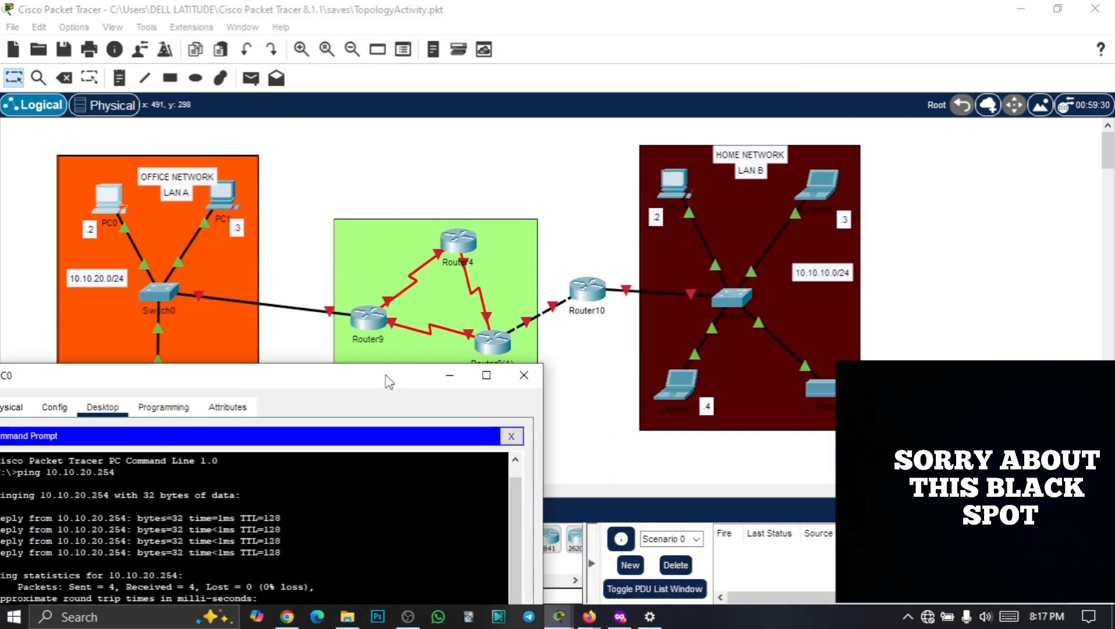
{"action": "left_click_drag", "start_coordinate": [291, 381], "coordinate": [553, 41]}
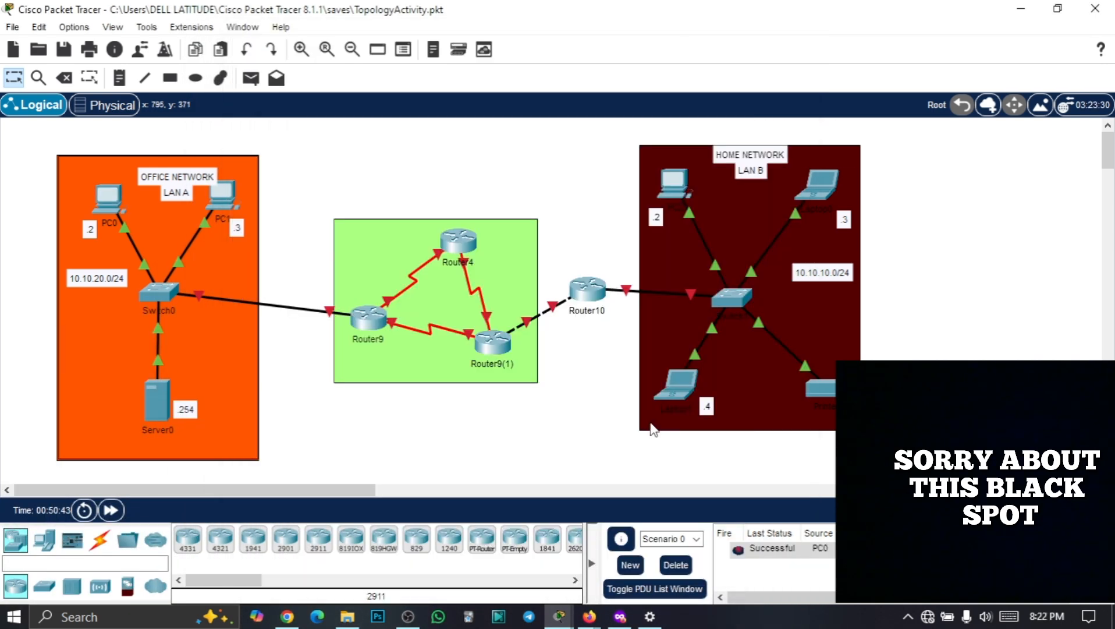